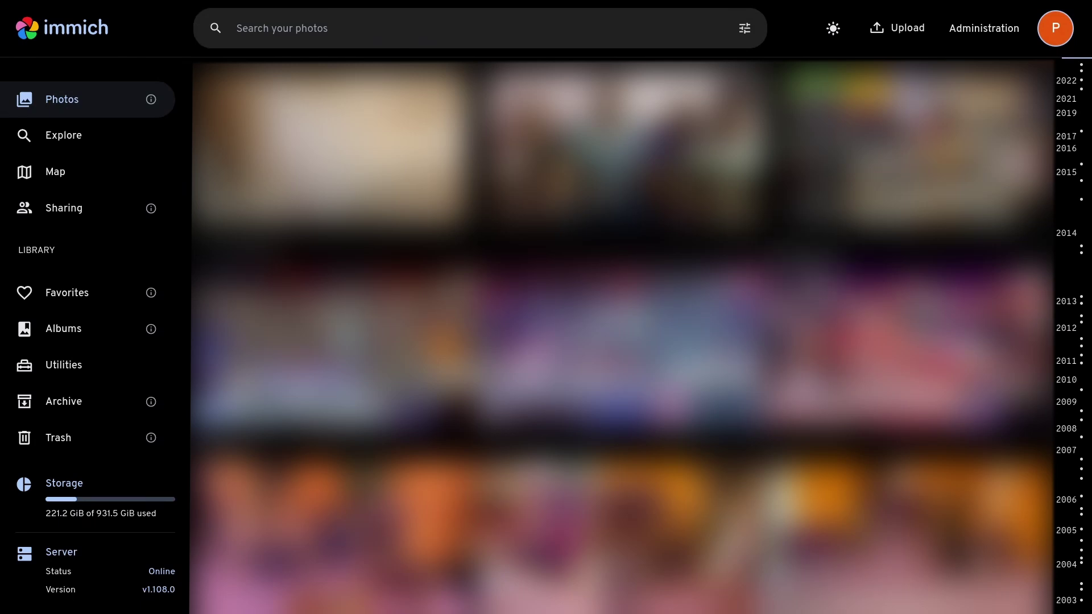
# Go through Explore to the Map page showing photo clusters of 1353, 232 and 5.
pyautogui.scroll(-1, 622, 335)
pyautogui.scroll(1, 621, 335)
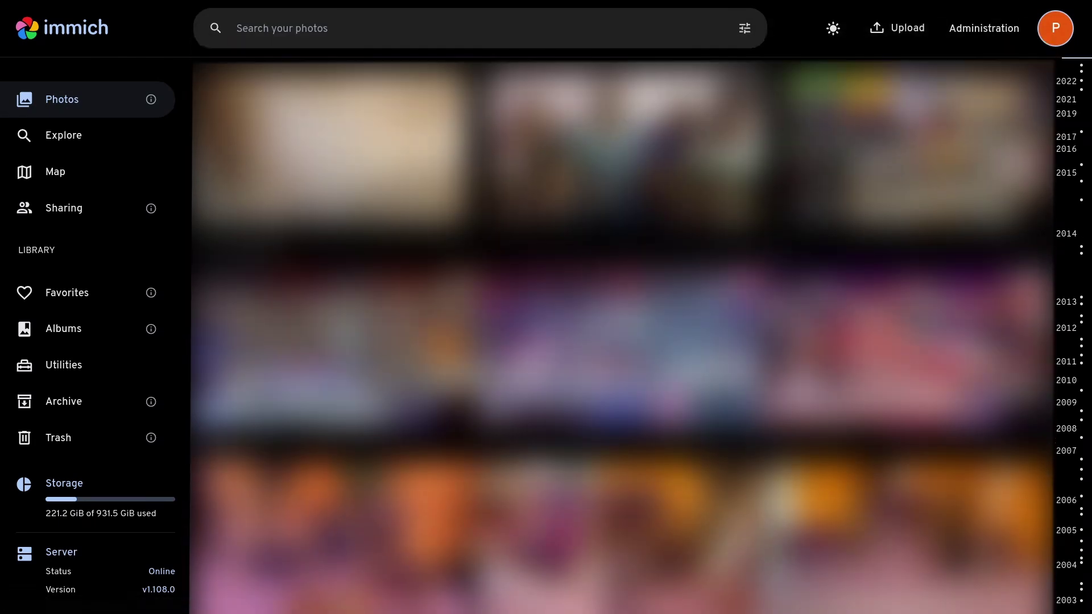
pyautogui.click(92, 152)
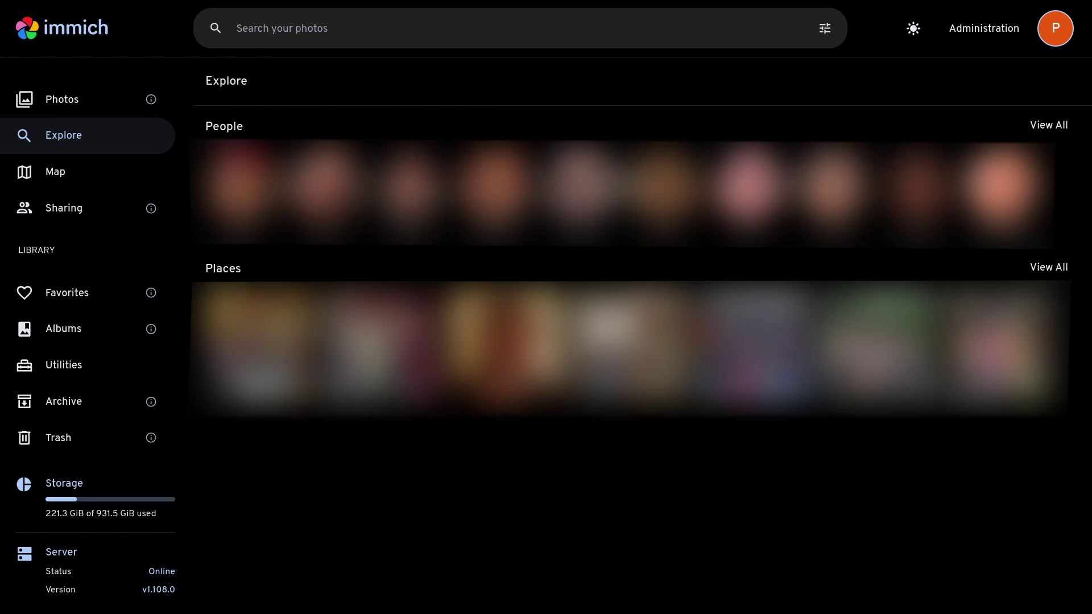
pyautogui.click(117, 166)
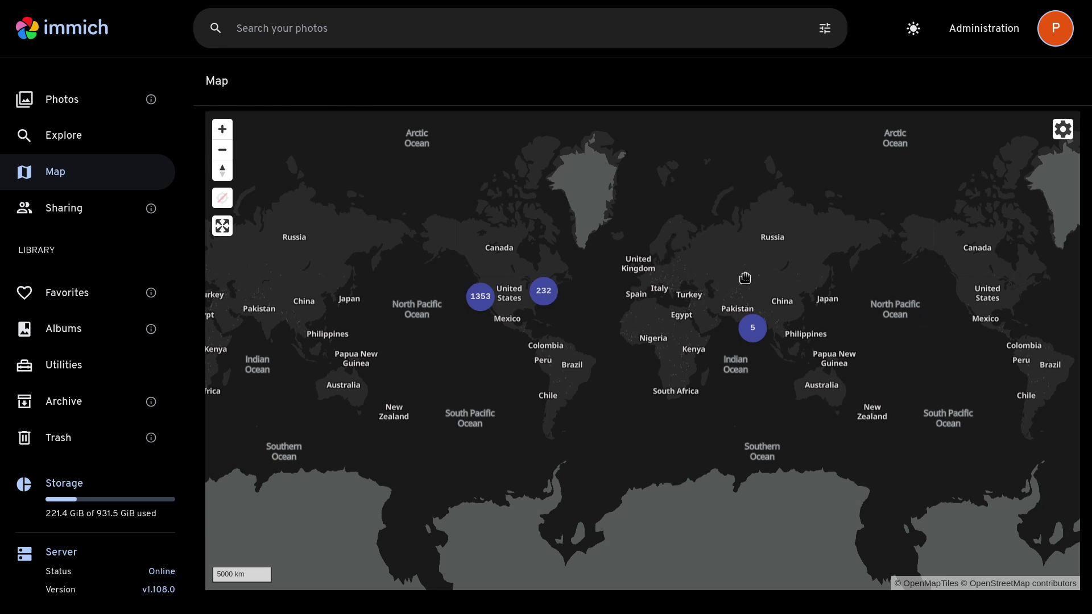
# Search the photo library for 'beach'.
pyautogui.click(627, 38)
pyautogui.write('beach')
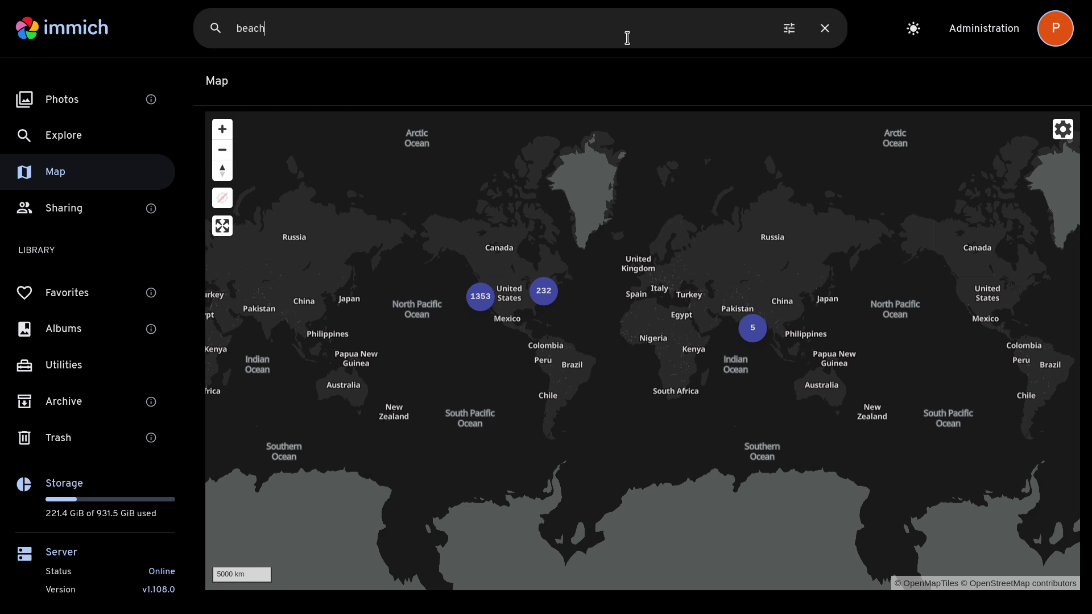
pyautogui.press('Return')
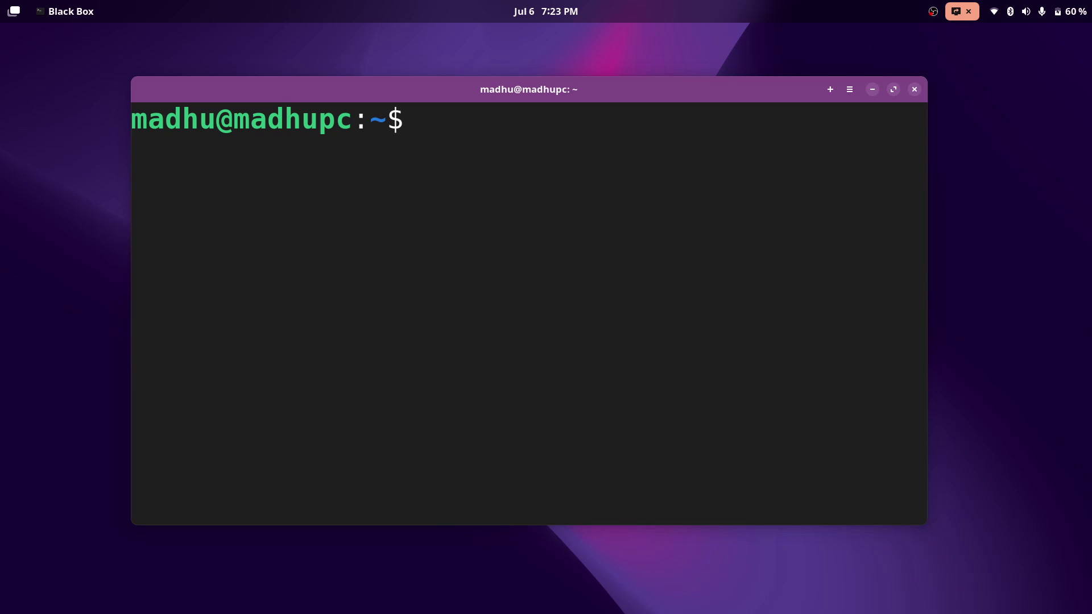
# Switch to the Chromium window showing the Immich homepage at immich.app.
pyautogui.hotkey('alt', 'Tab')
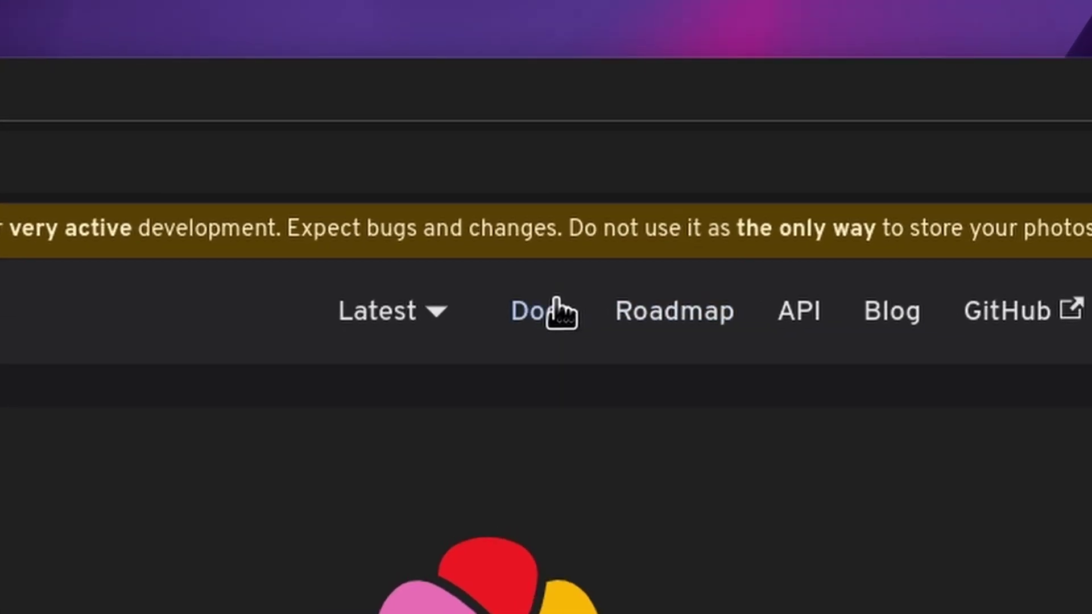
# Open the All-In-One [Community] install page in the Immich docs.
pyautogui.click(555, 302)
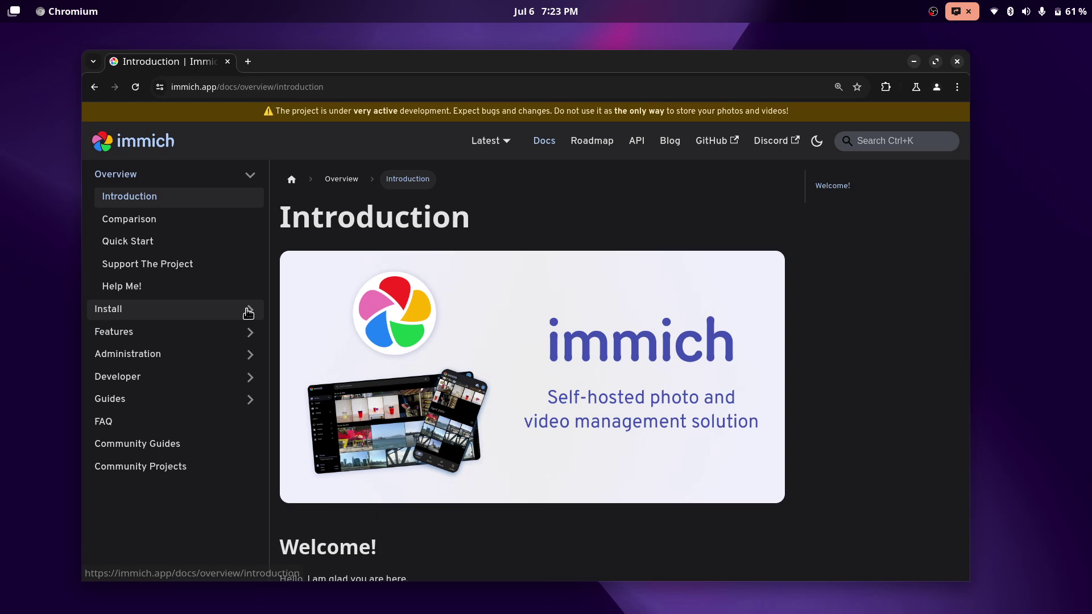
pyautogui.scroll(-2, 249, 314)
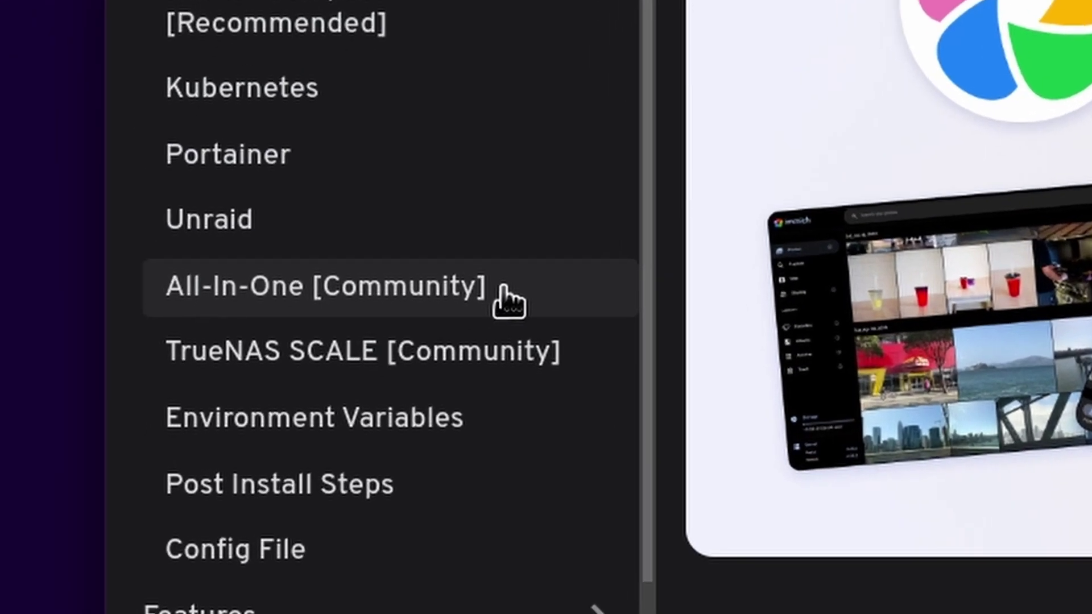
pyautogui.click(508, 301)
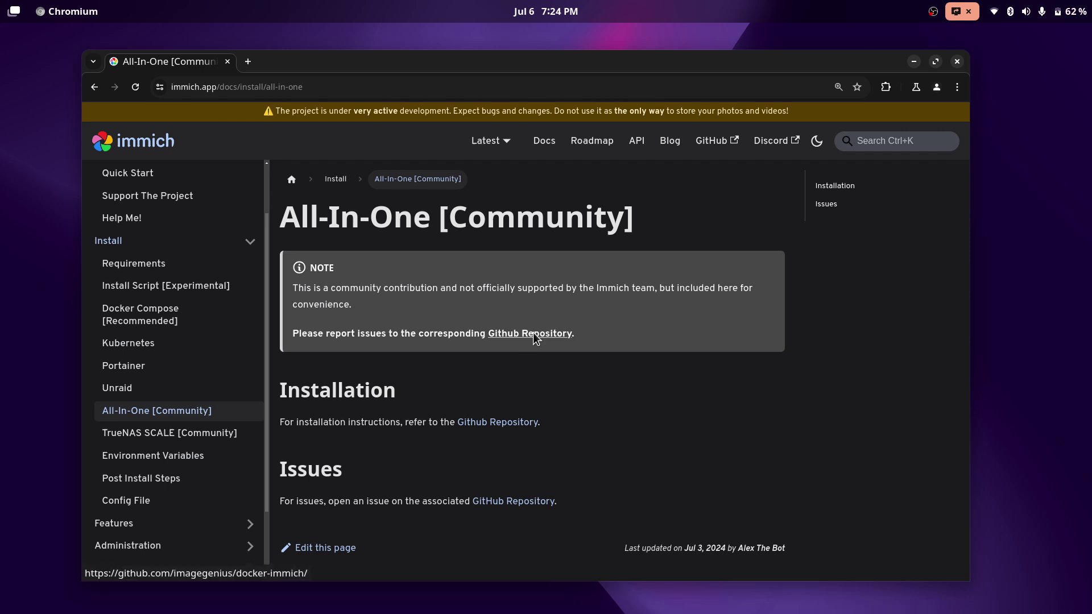
# Copy the Docker Compose snippet from the docker-immich GitHub README.
pyautogui.click(535, 334)
pyautogui.scroll(-10, 543, 338)
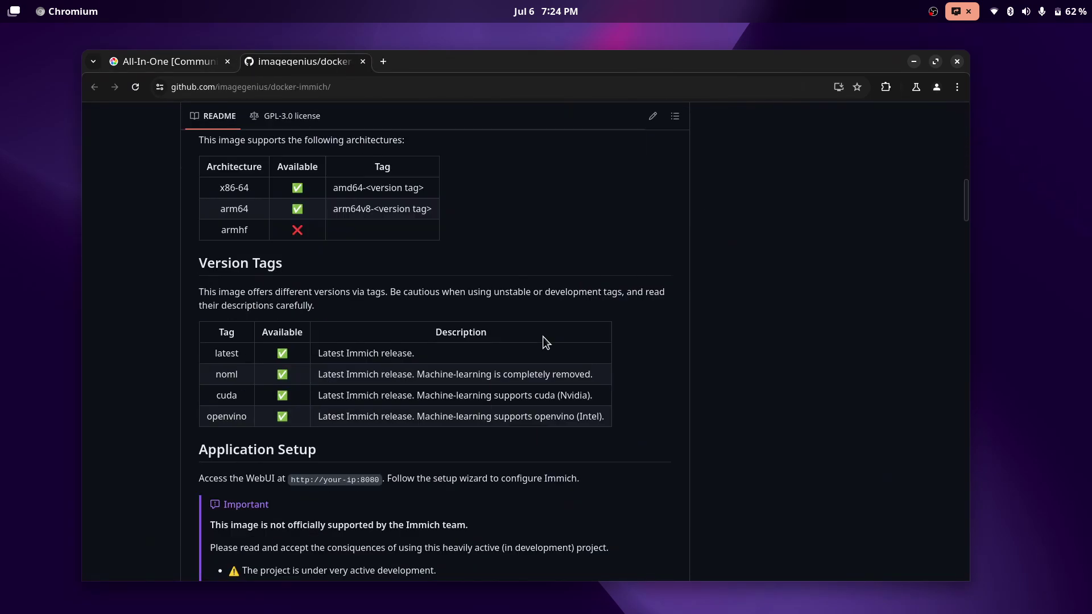
pyautogui.scroll(-20, 542, 336)
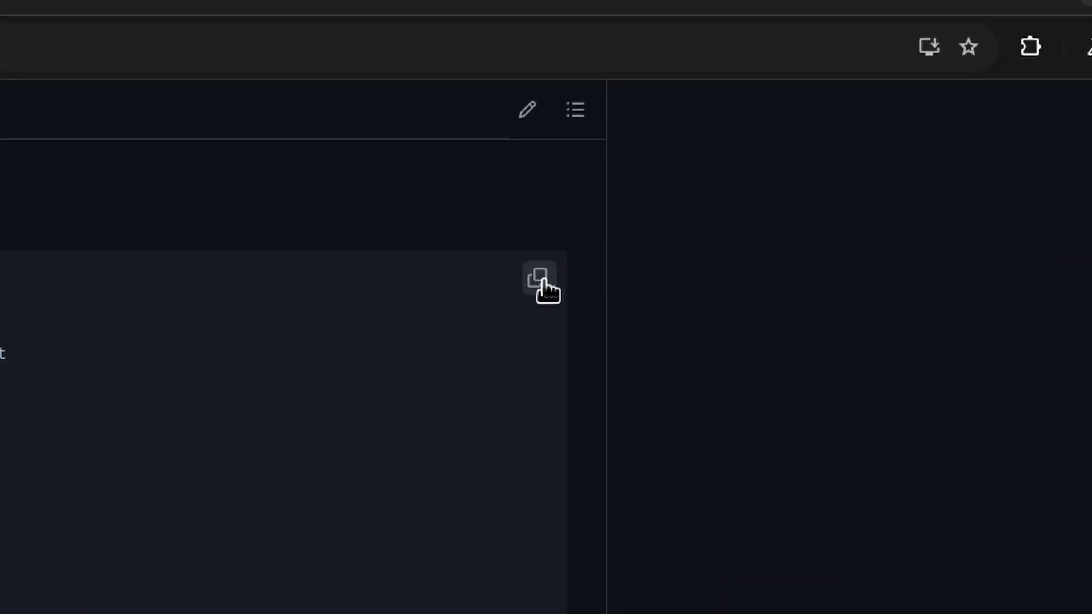
pyautogui.click(656, 194)
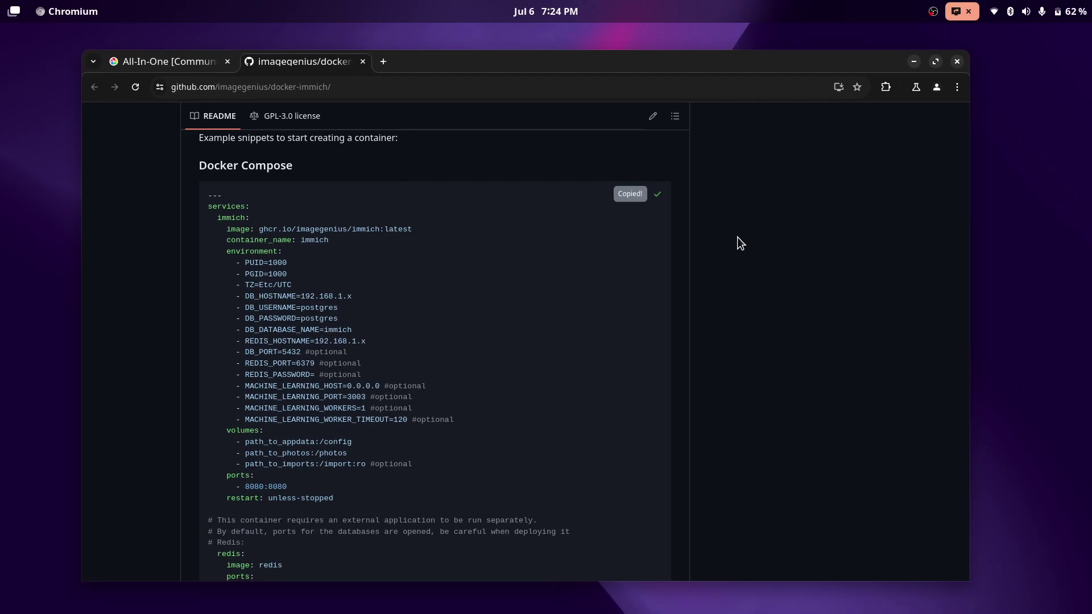
# Back in the terminal, create an immich_server folder in the home directory.
pyautogui.hotkey('alt', 'Tab')
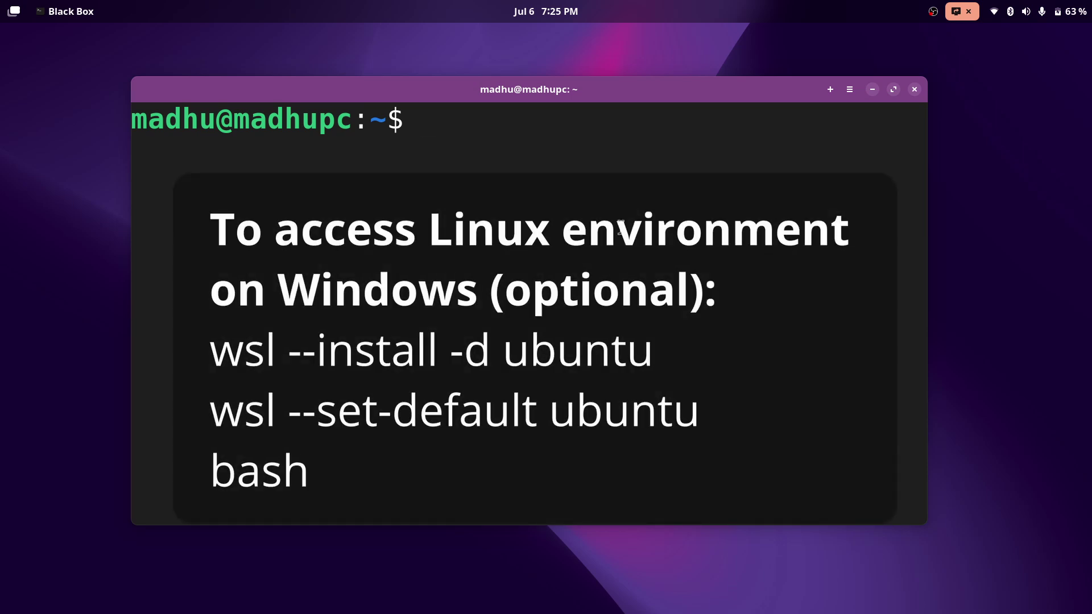
pyautogui.write('mkdire')
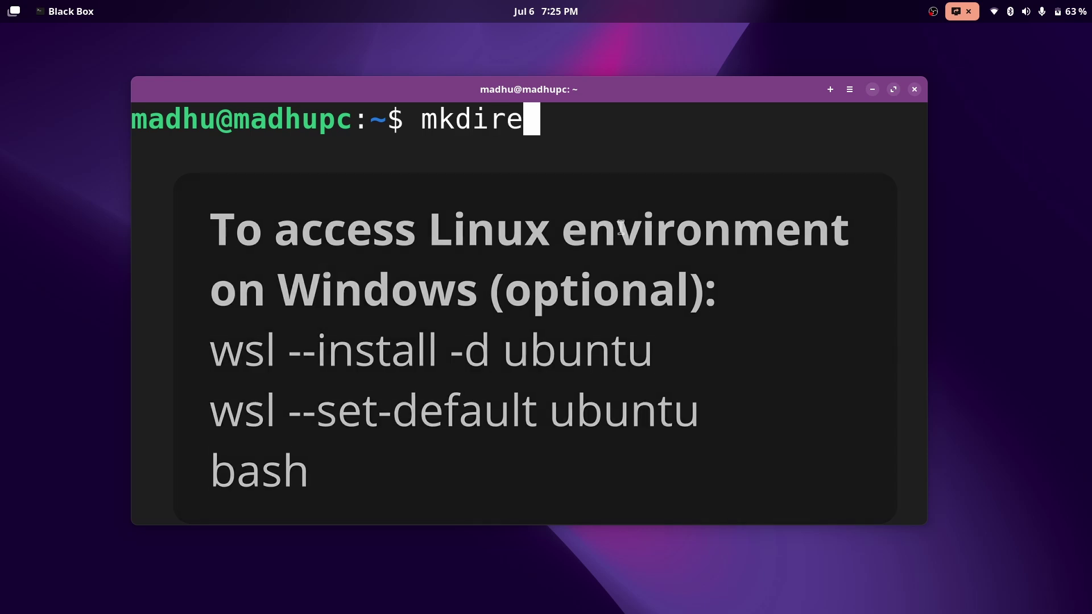
pyautogui.press('BackSpace')
pyautogui.write('immich_se')
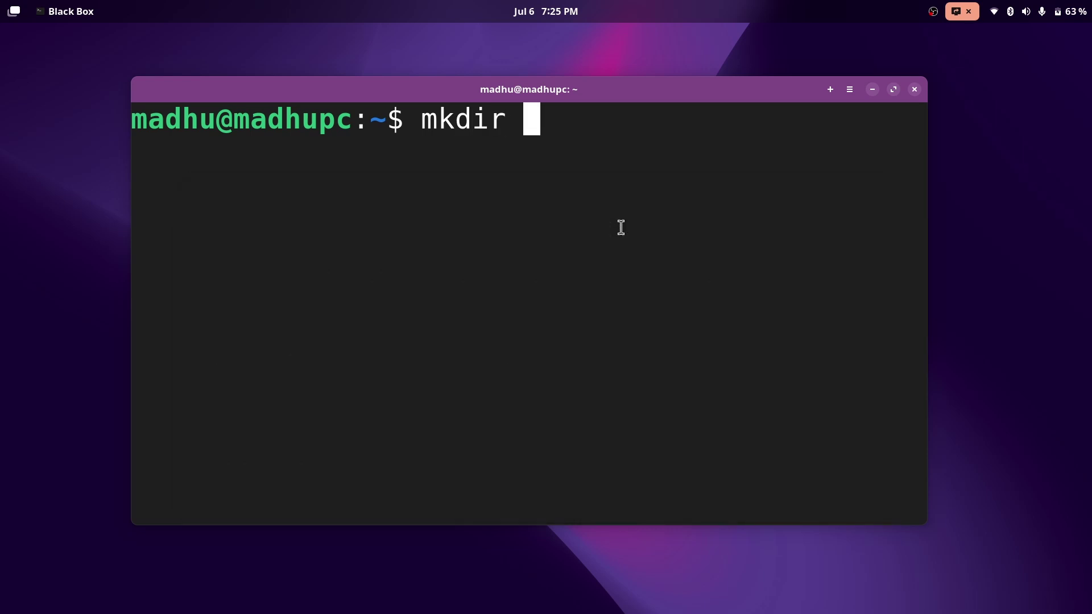
pyautogui.write('rver')
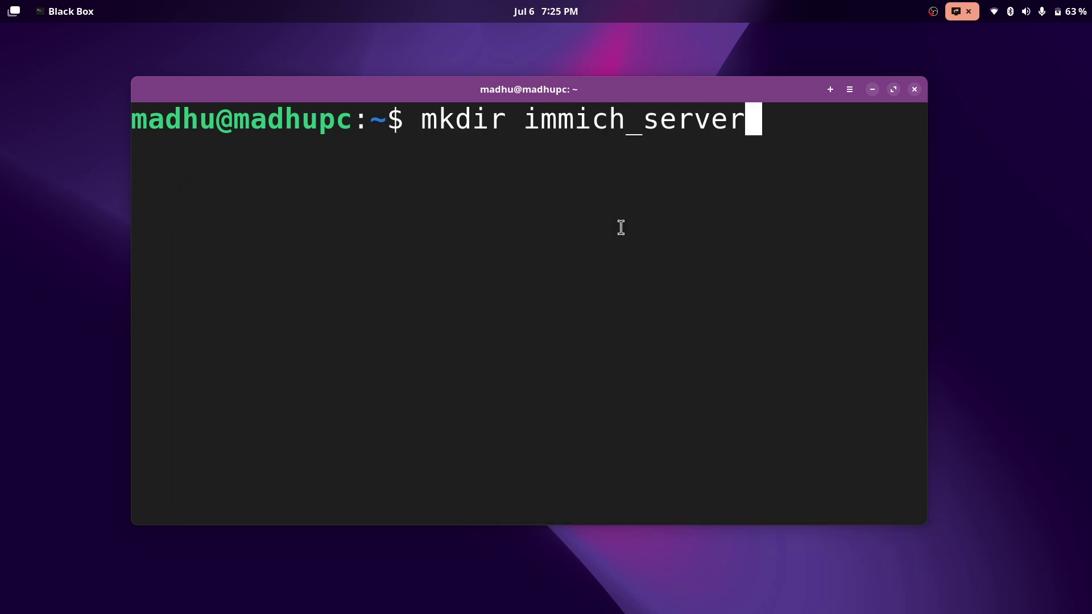
pyautogui.press('Return')
# Move into immich_server and start the 'nano compose.yml' command.
pyautogui.write('cd im')
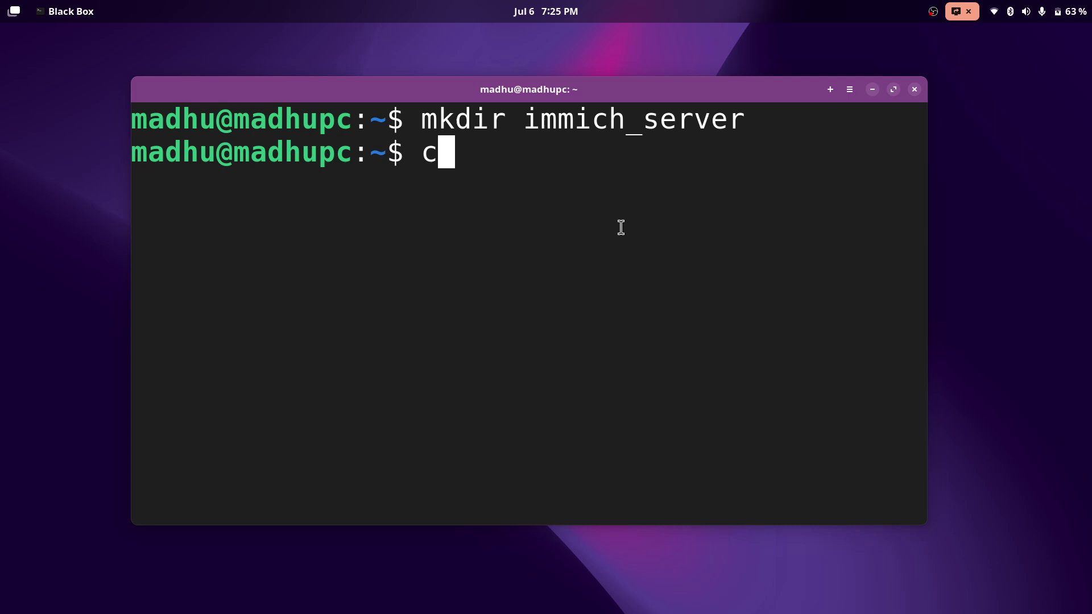
pyautogui.press('Tab')
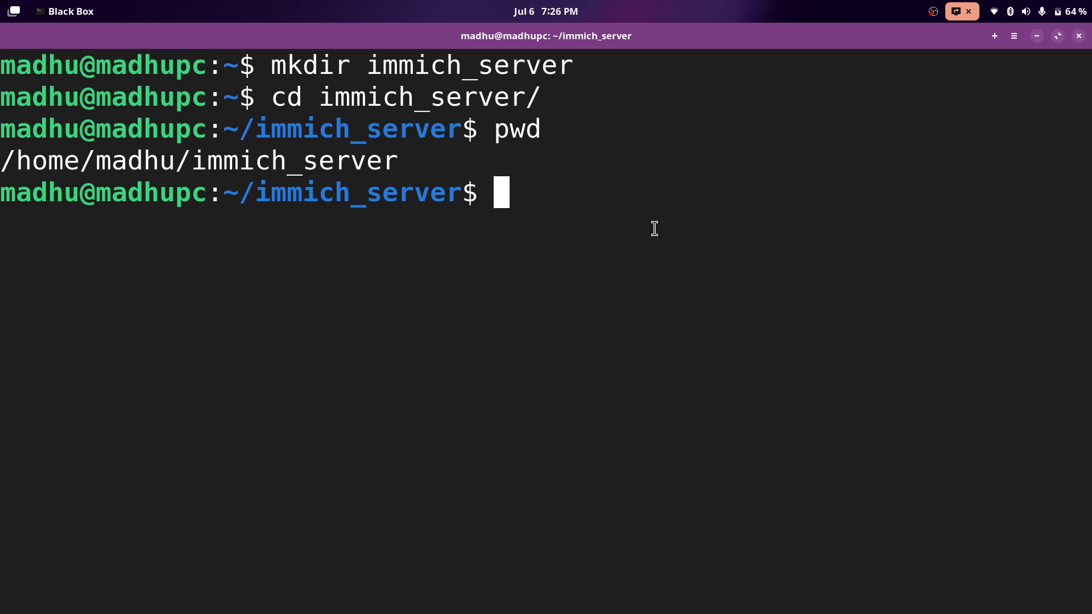
pyautogui.write('na')
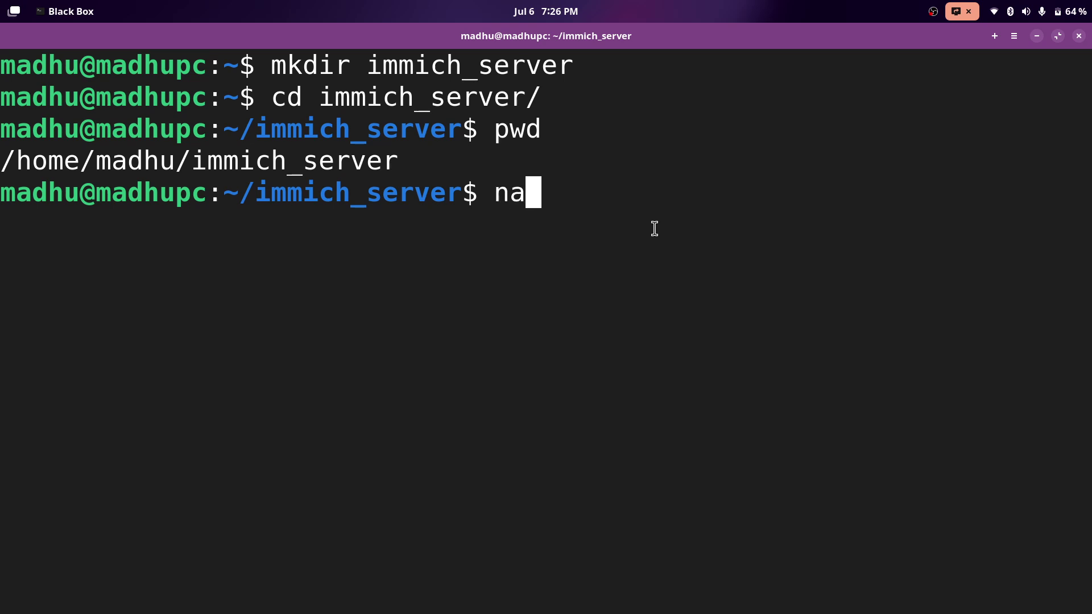
pyautogui.write('no compose')
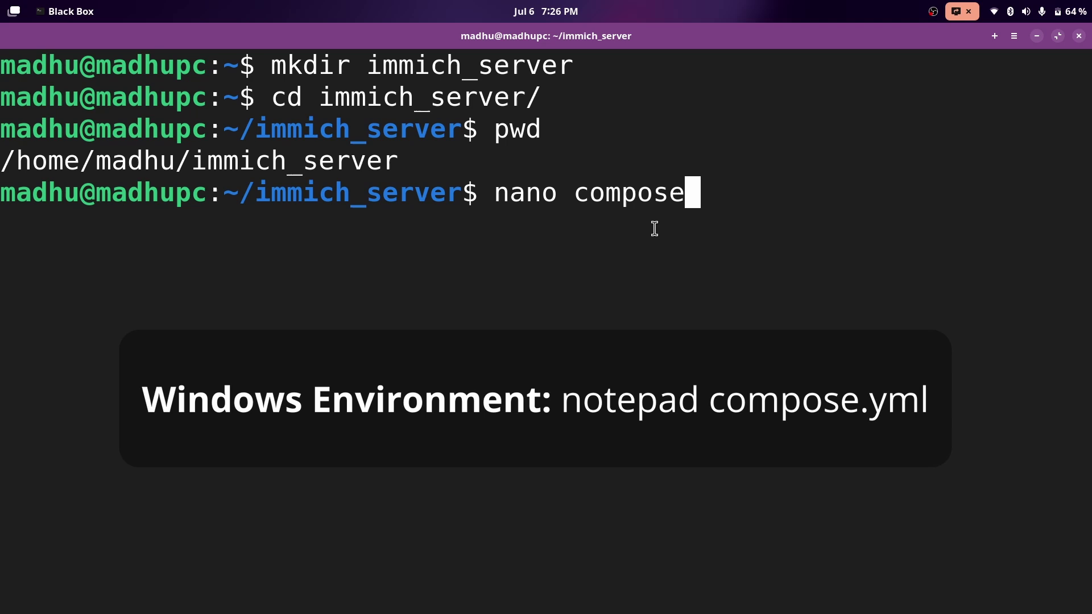
pyautogui.write('.yml')
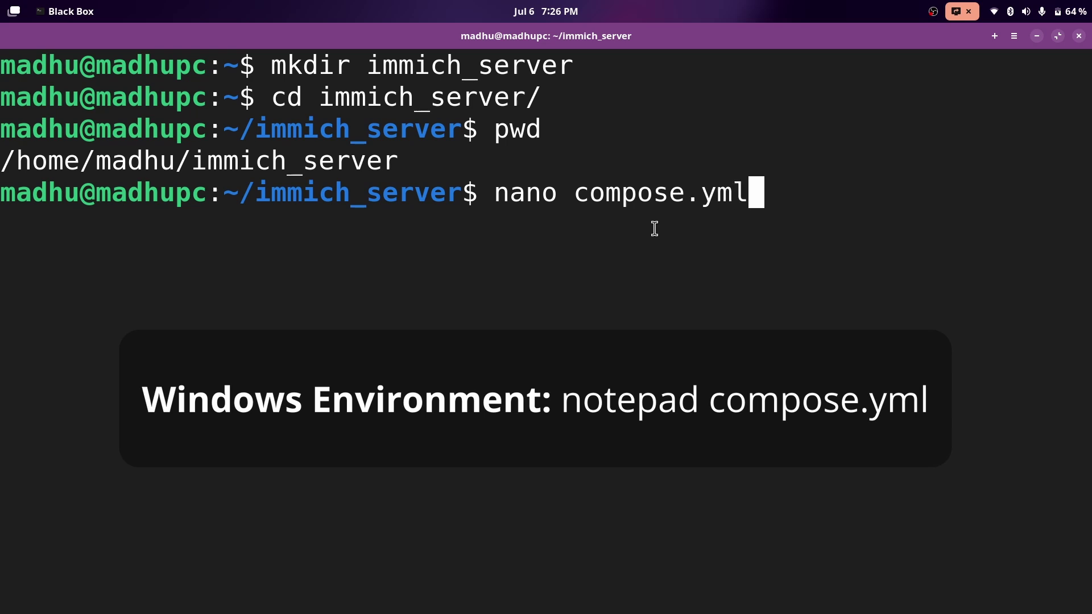
# Open compose.yml in nano and paste the copied immich and PostgreSQL 14 compose configuration.
pyautogui.press('Return')
pyautogui.rightClick(172, 164)
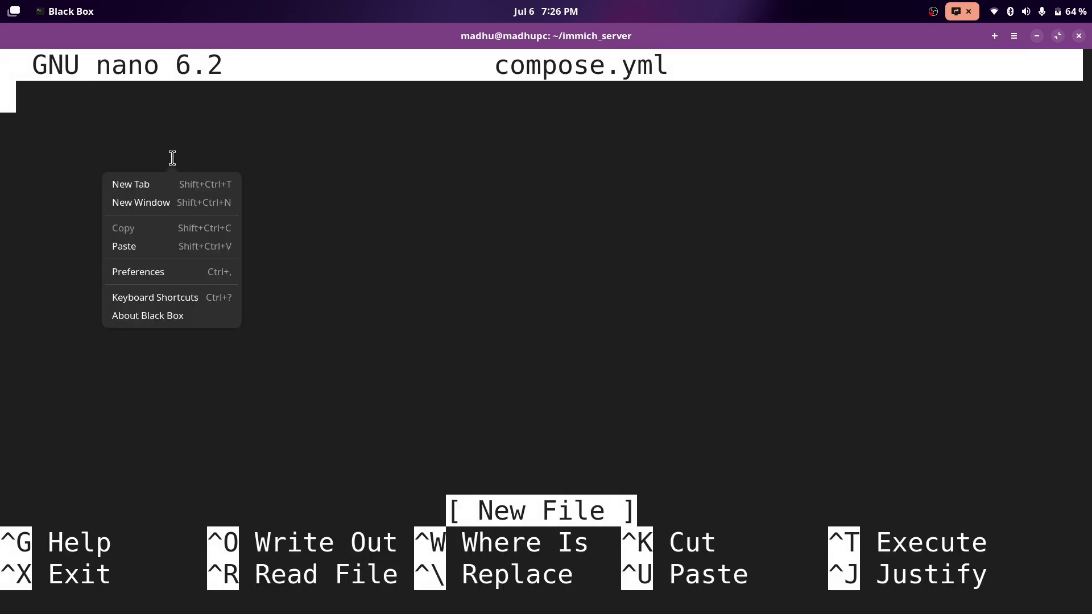
pyautogui.click(124, 247)
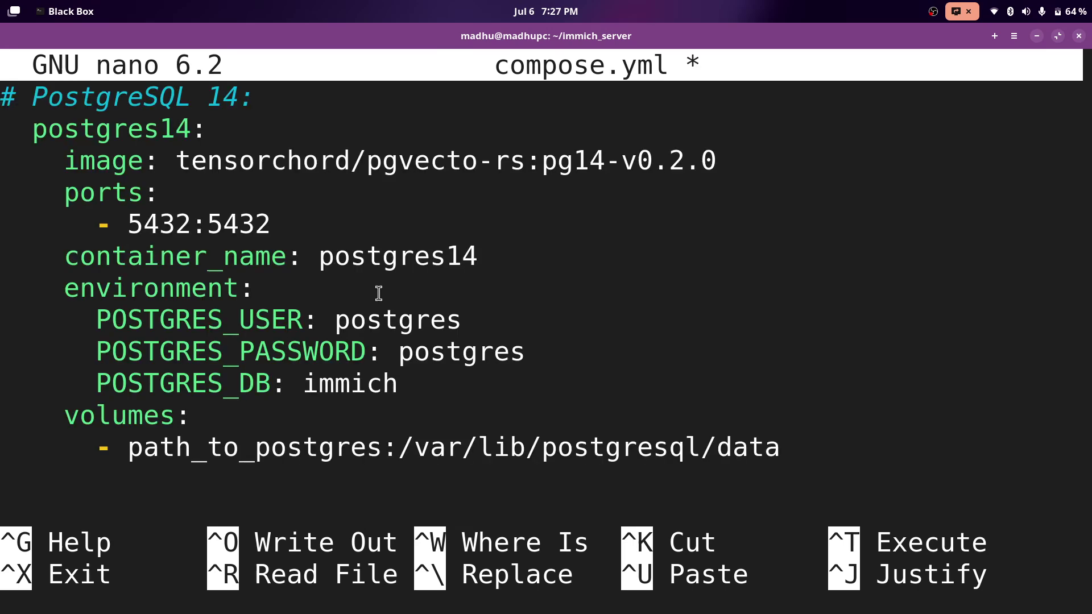
pyautogui.scroll(15, 378, 294)
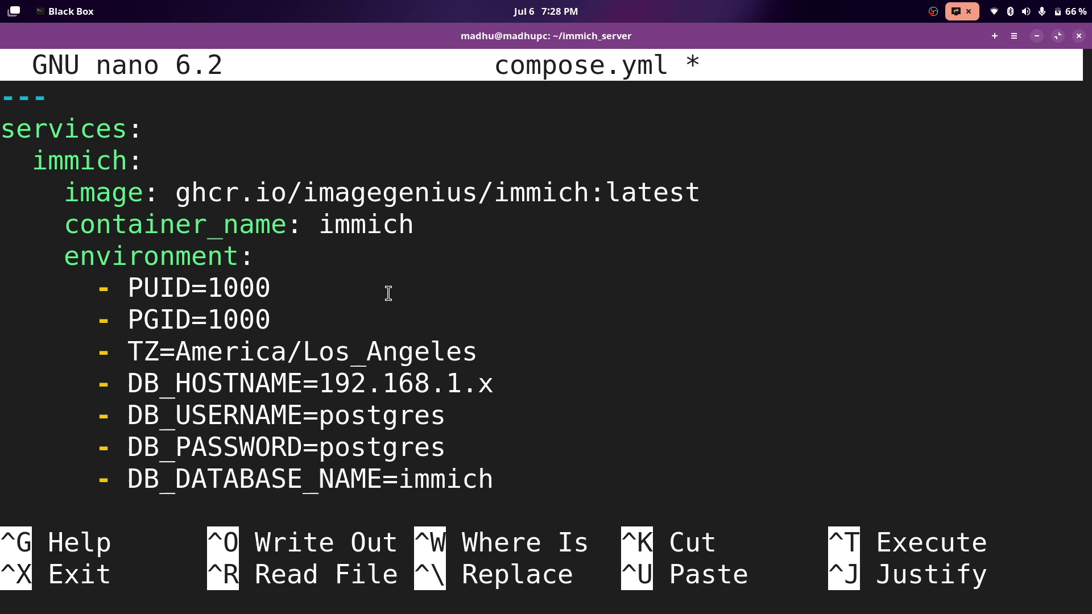
pyautogui.hotkey('ctrl', 'shift', 'v')
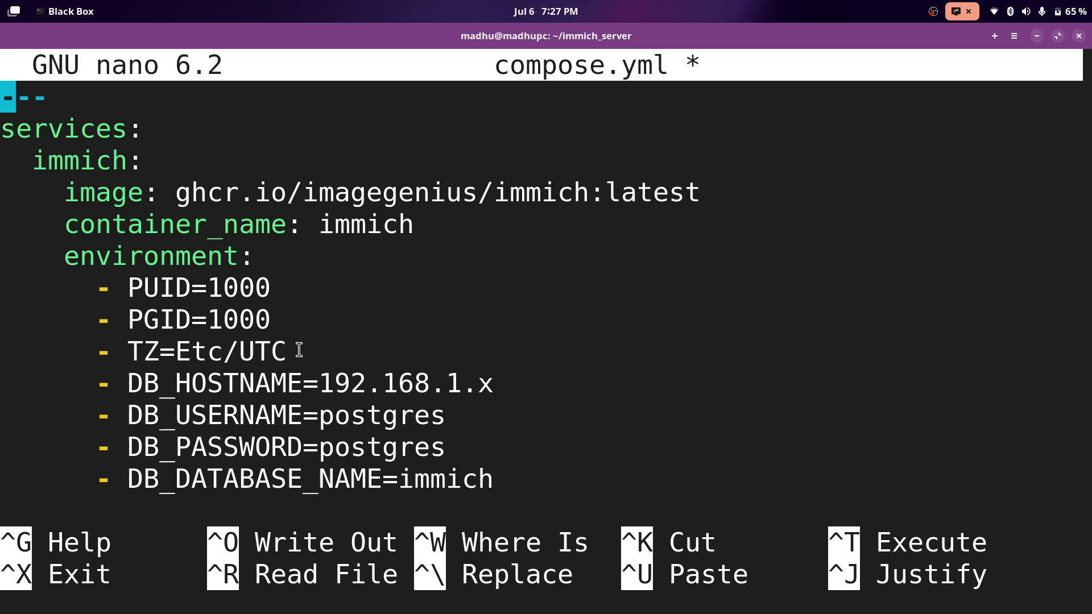
# Set DB_HOSTNAME to postgres_immich in the environment settings.
pyautogui.press('Down')
pyautogui.press('Down')
pyautogui.press('Down')
pyautogui.press('Down')
pyautogui.press('Down')
pyautogui.press('Down')
pyautogui.press('Down')
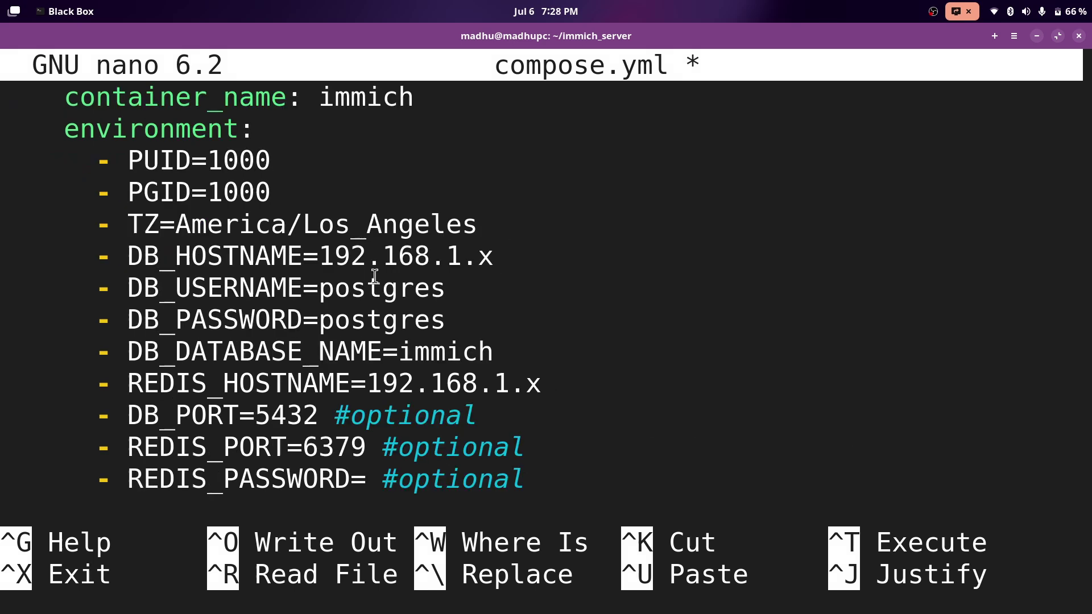
pyautogui.press('BackSpace')
pyautogui.press('BackSpace')
pyautogui.press('BackSpace')
pyautogui.press('BackSpace')
pyautogui.press('BackSpace')
pyautogui.press('BackSpace')
pyautogui.press('BackSpace')
pyautogui.press('BackSpace')
pyautogui.press('BackSpace')
pyautogui.press('BackSpace')
pyautogui.press('BackSpace')
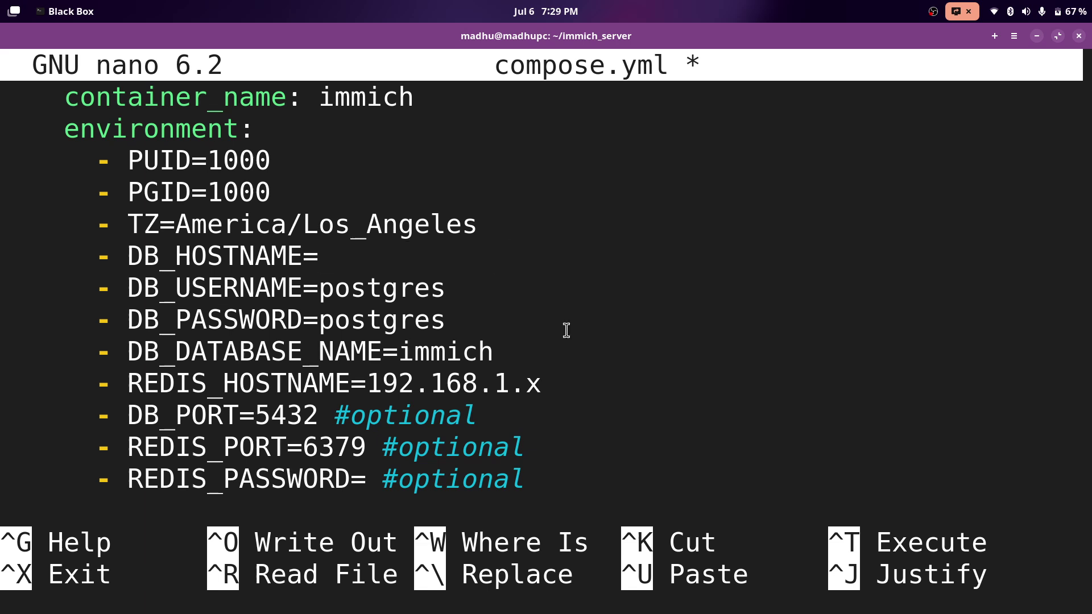
pyautogui.write('postgres')
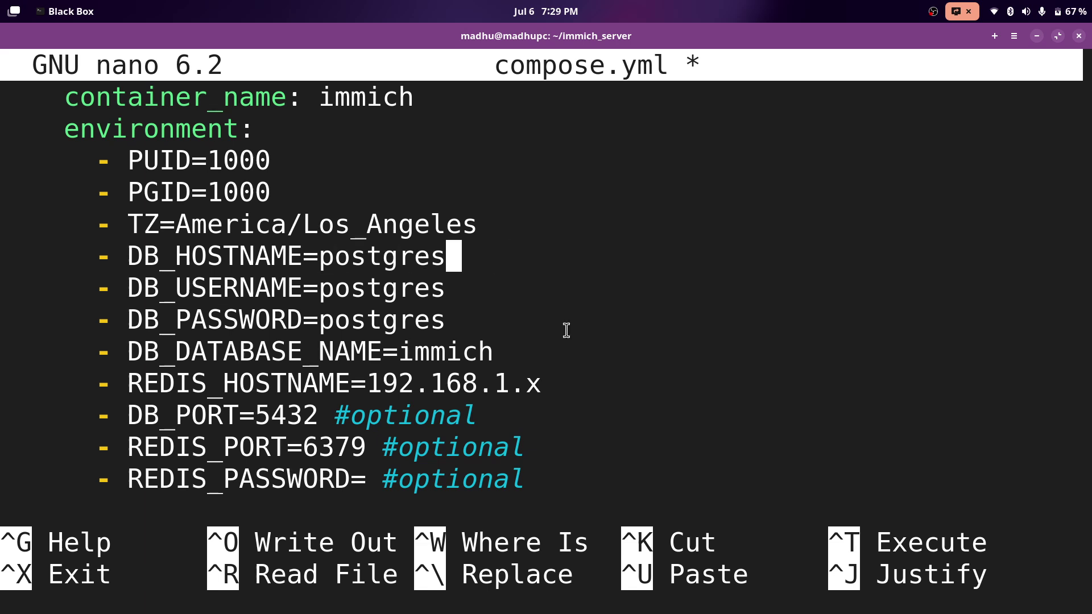
pyautogui.write('_immich')
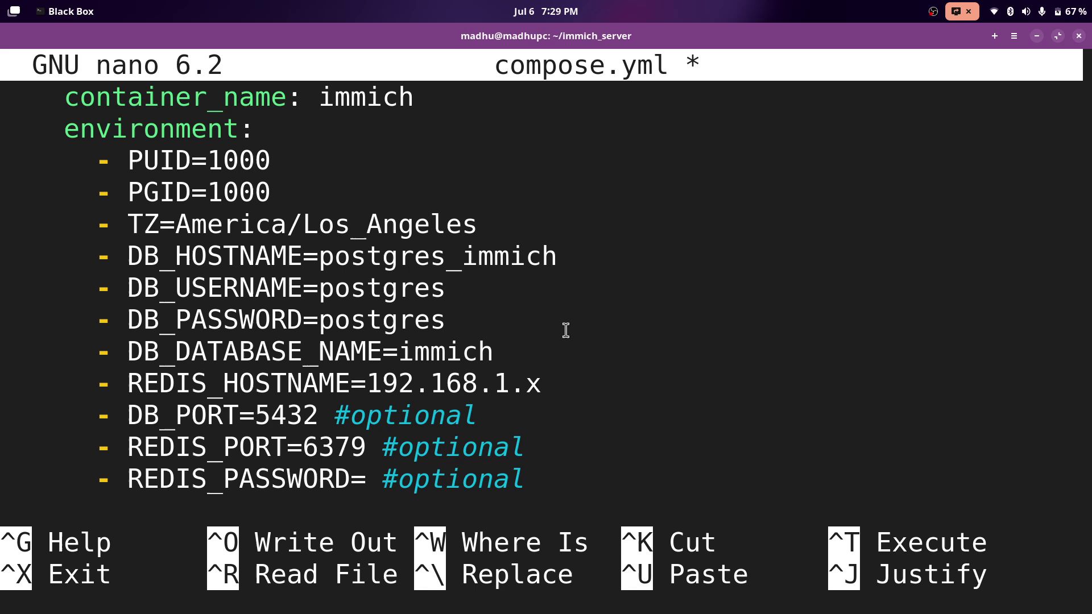
pyautogui.moveTo(320, 262); pyautogui.dragTo(461, 267)
pyautogui.click(321, 293)
# Set REDIS_HOSTNAME to redis_immich and paste the MACHINE_LEARNING_HOST and PORT lines.
pyautogui.press('Down')
pyautogui.press('Down')
pyautogui.press('Down')
pyautogui.press('Down')
pyautogui.press('BackSpace')
pyautogui.press('BackSpace')
pyautogui.press('BackSpace')
pyautogui.press('BackSpace')
pyautogui.press('BackSpace')
pyautogui.press('BackSpace')
pyautogui.press('BackSpace')
pyautogui.press('BackSpace')
pyautogui.press('BackSpace')
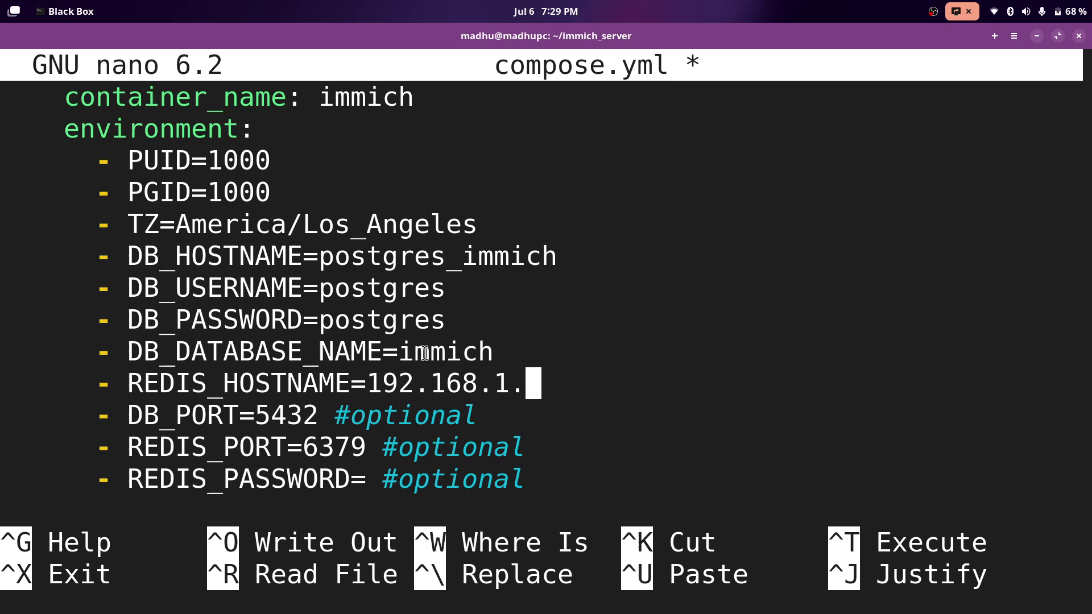
pyautogui.press('BackSpace')
pyautogui.press('BackSpace')
pyautogui.write('redis')
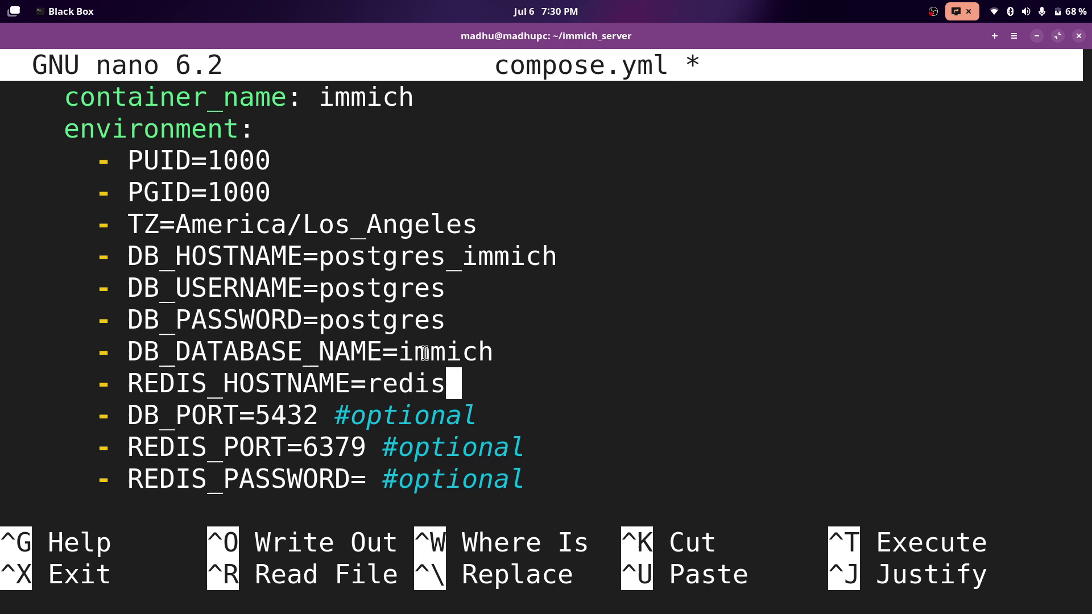
pyautogui.write('_immich')
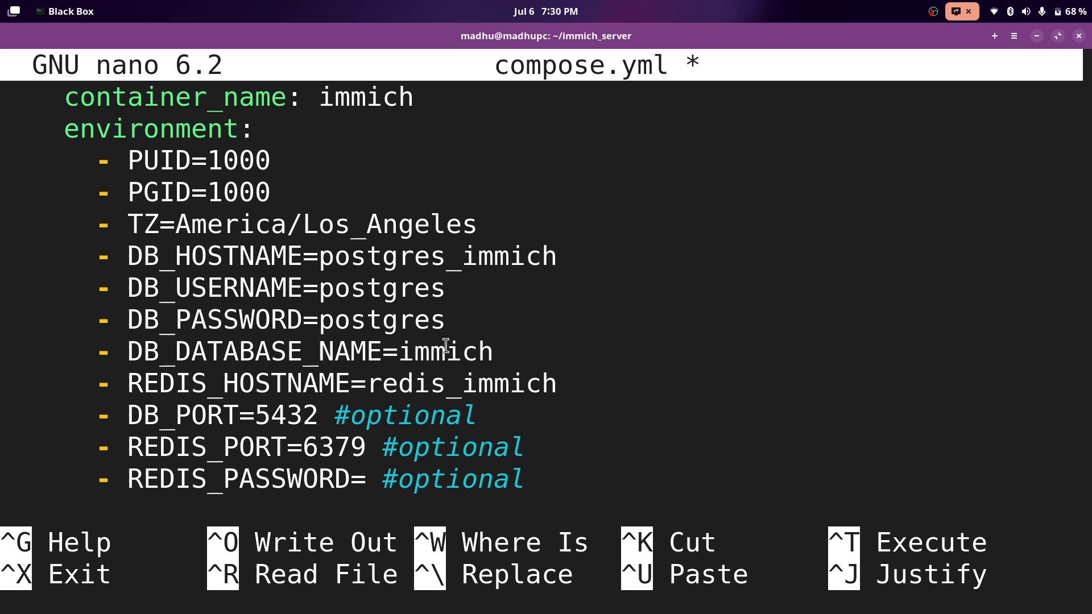
pyautogui.press('Down')
pyautogui.press('Down')
pyautogui.press('Down')
pyautogui.hotkey('ctrl', 'shift', 'v')
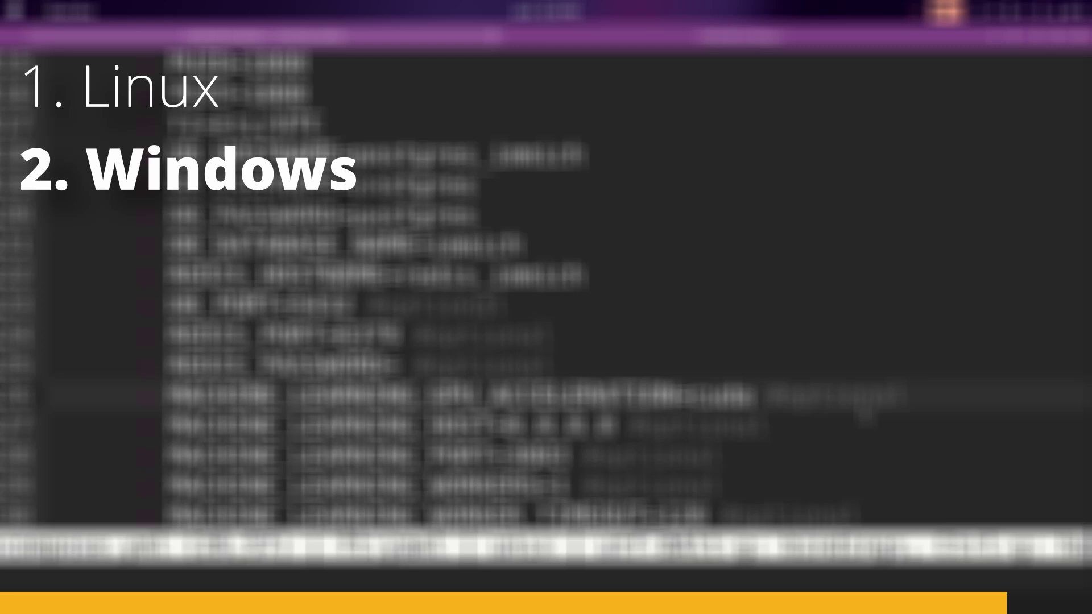
pyautogui.press('Left')
pyautogui.press('Left')
pyautogui.press('Left')
pyautogui.press('Left')
pyautogui.press('Left')
pyautogui.press('Left')
pyautogui.press('Left')
pyautogui.press('Left')
pyautogui.press('Left')
pyautogui.press('Left')
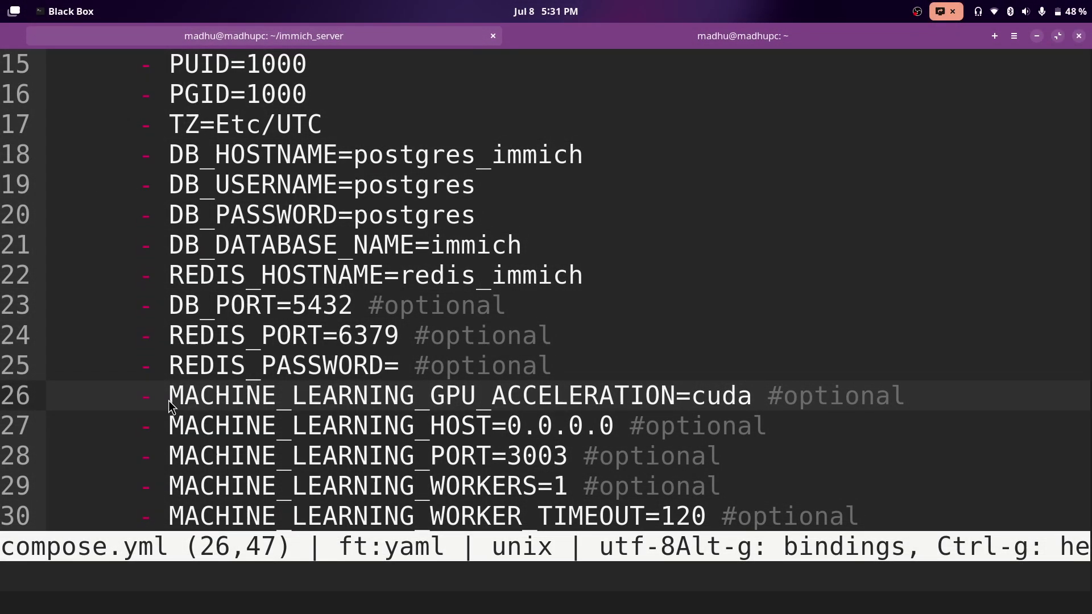
pyautogui.moveTo(169, 403); pyautogui.dragTo(756, 398)
pyautogui.click(756, 397)
pyautogui.click(590, 367)
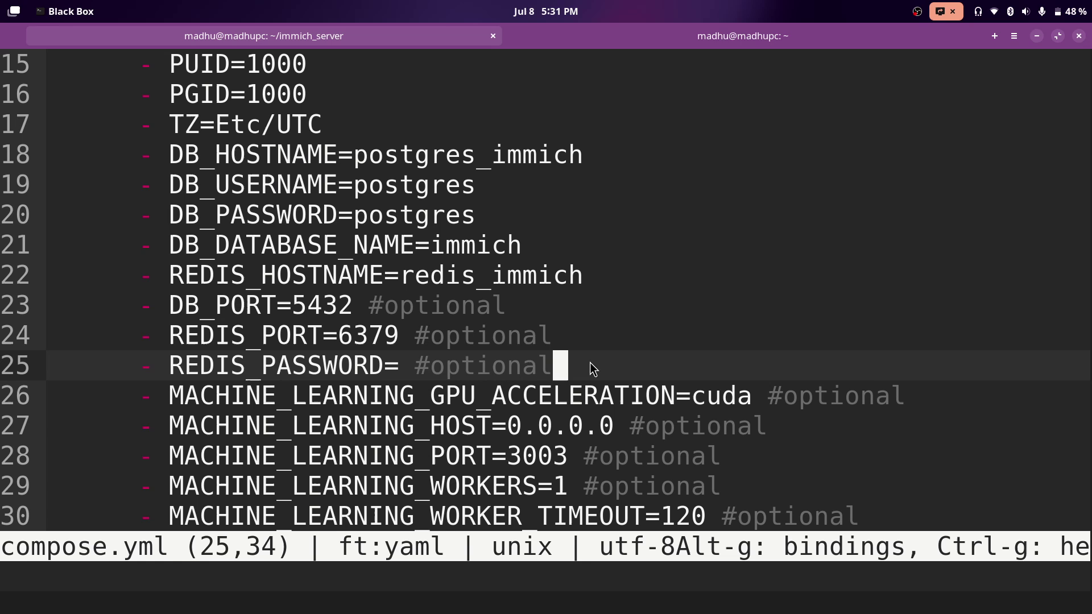
pyautogui.press('Return')
pyautogui.click(234, 403)
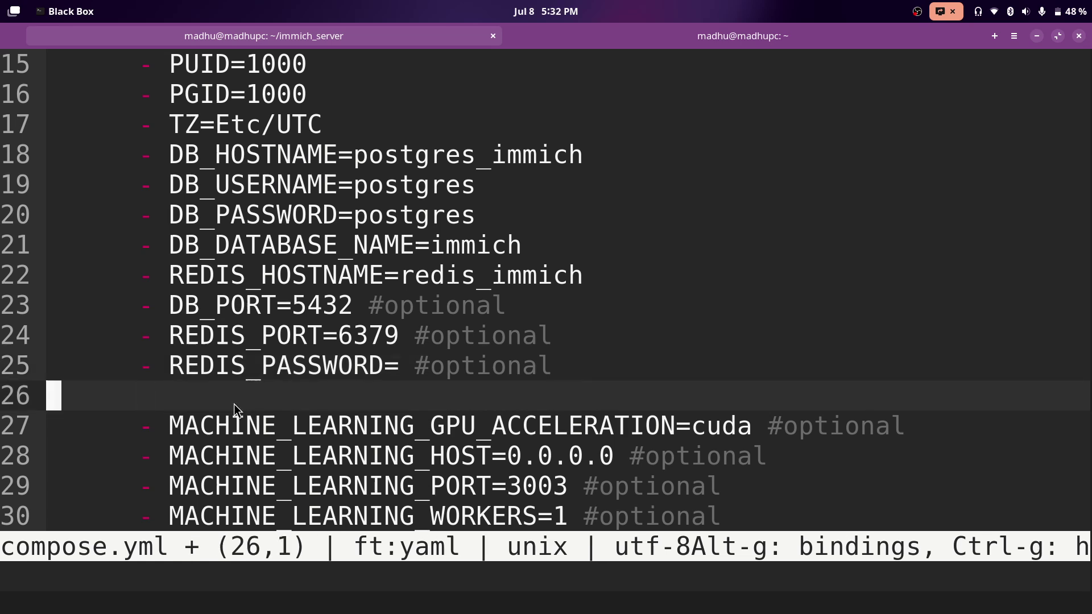
pyautogui.write('-')
pyautogui.moveTo(161, 426); pyautogui.dragTo(705, 426)
pyautogui.hotkey('ctrl', 'z')
pyautogui.hotkey('ctrl', 'z')
pyautogui.hotkey('ctrl', 'z')
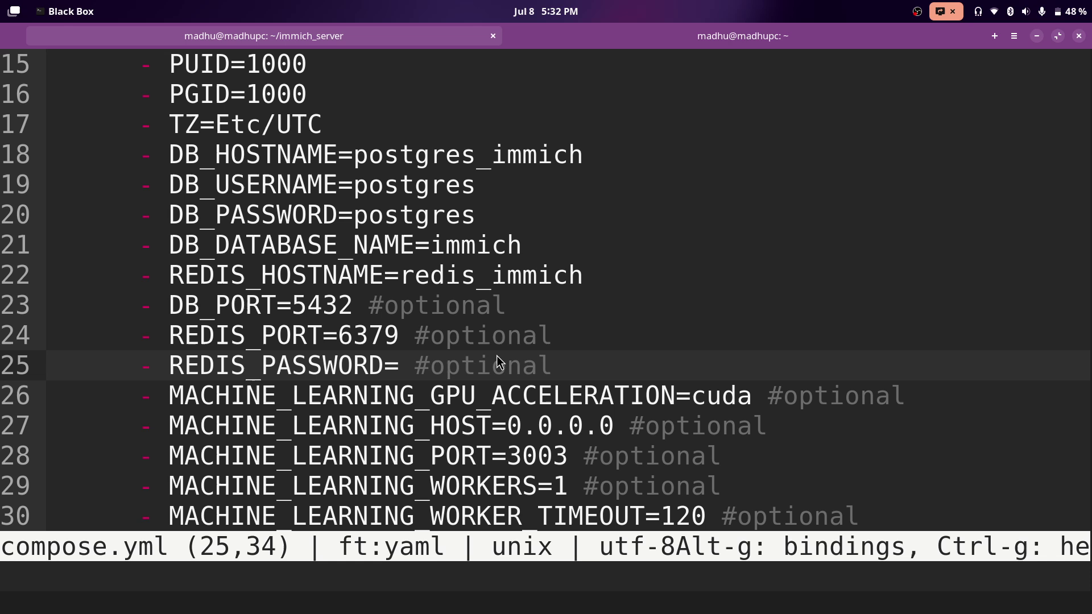
pyautogui.scroll(5, 520, 355)
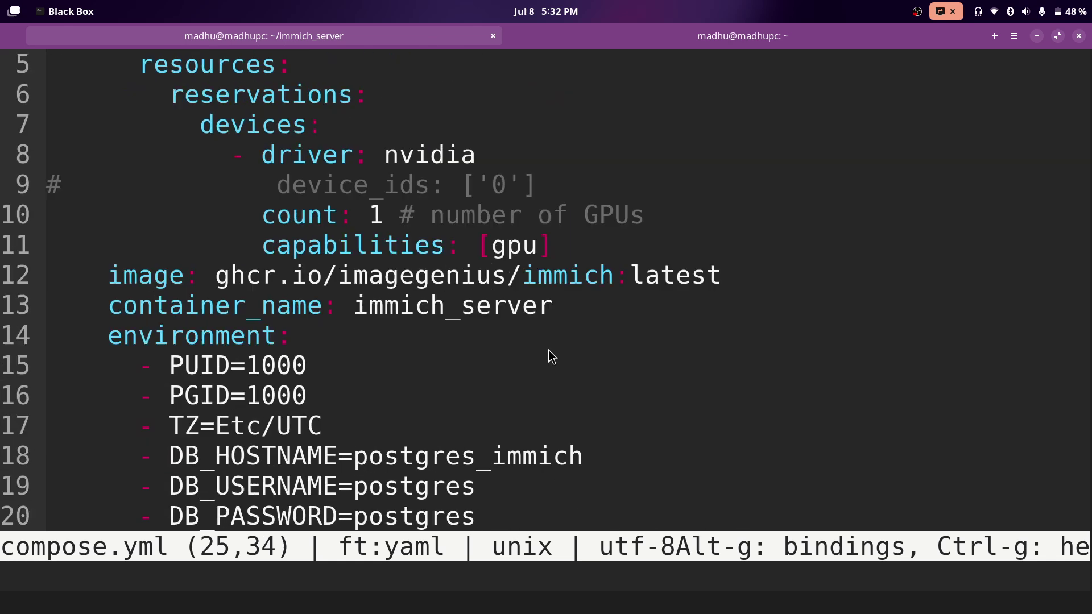
pyautogui.scroll(2, 550, 351)
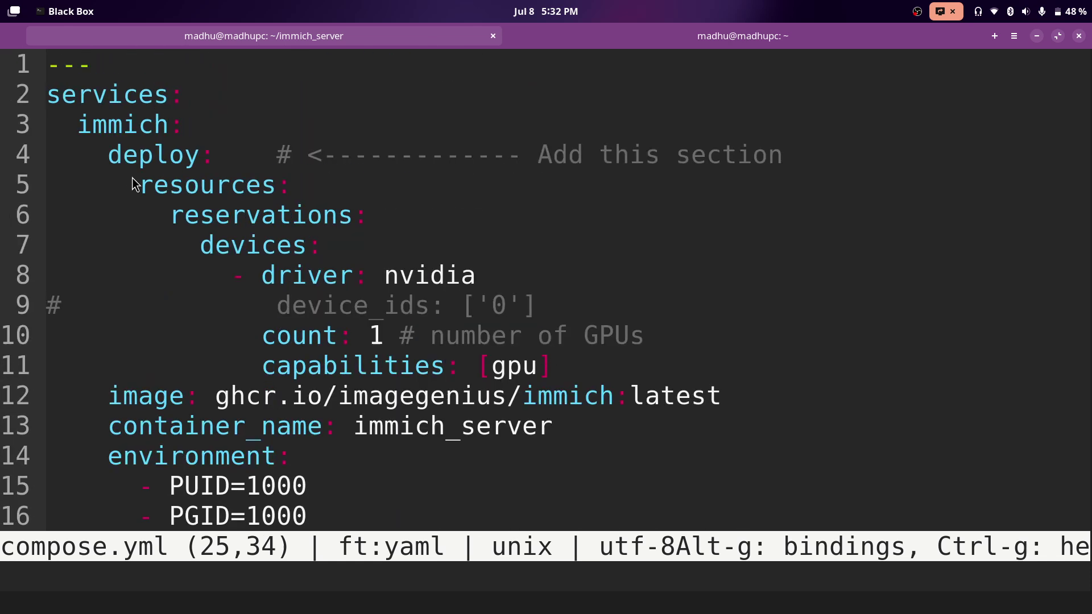
pyautogui.moveTo(113, 159); pyautogui.dragTo(557, 371)
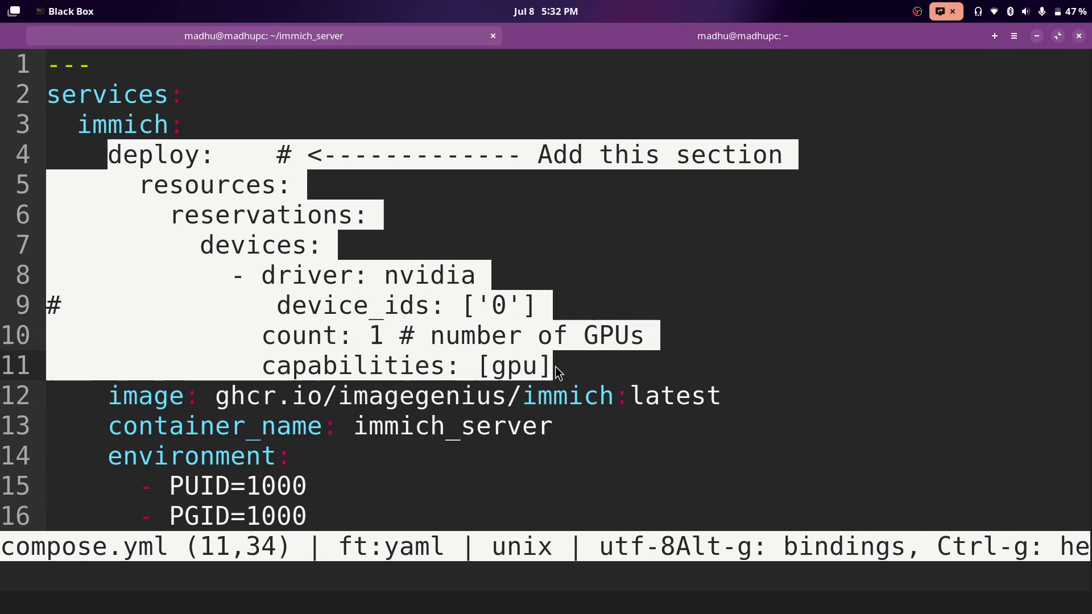
pyautogui.click(554, 367)
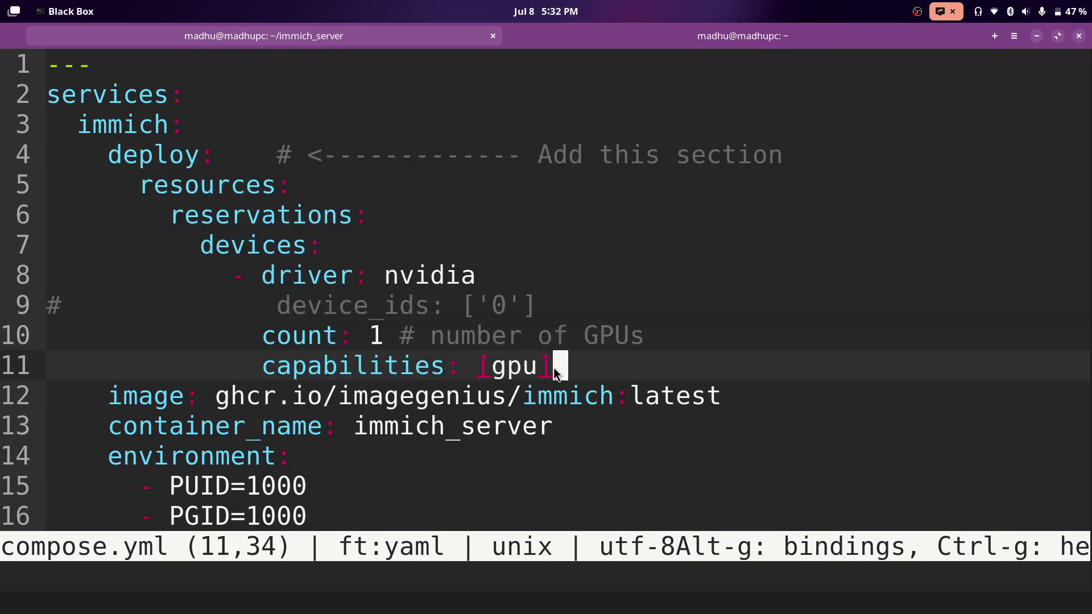
pyautogui.click(121, 159)
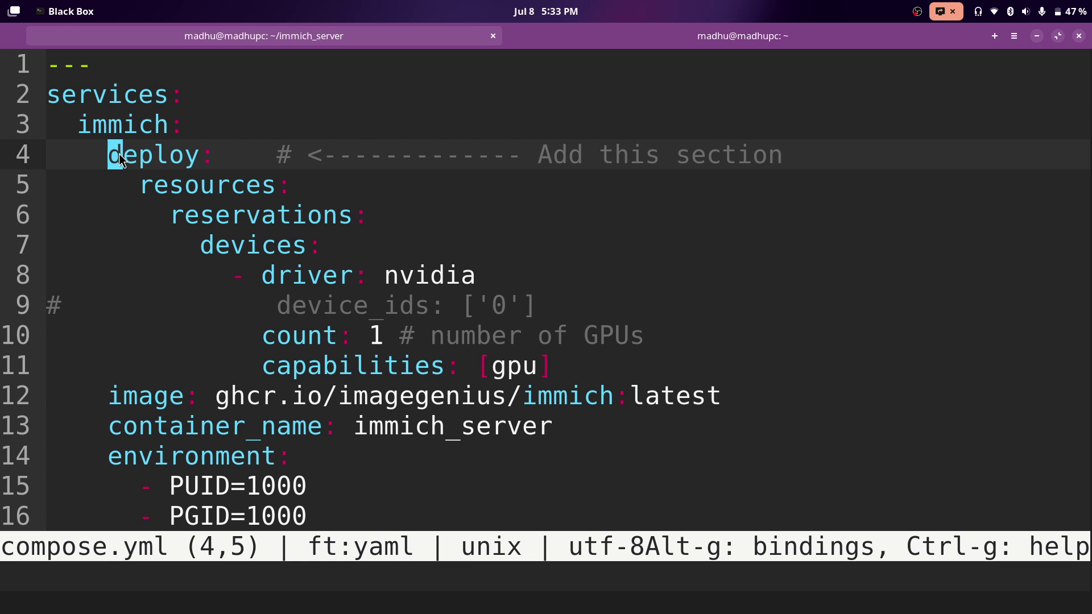
pyautogui.moveTo(48, 159); pyautogui.dragTo(113, 166)
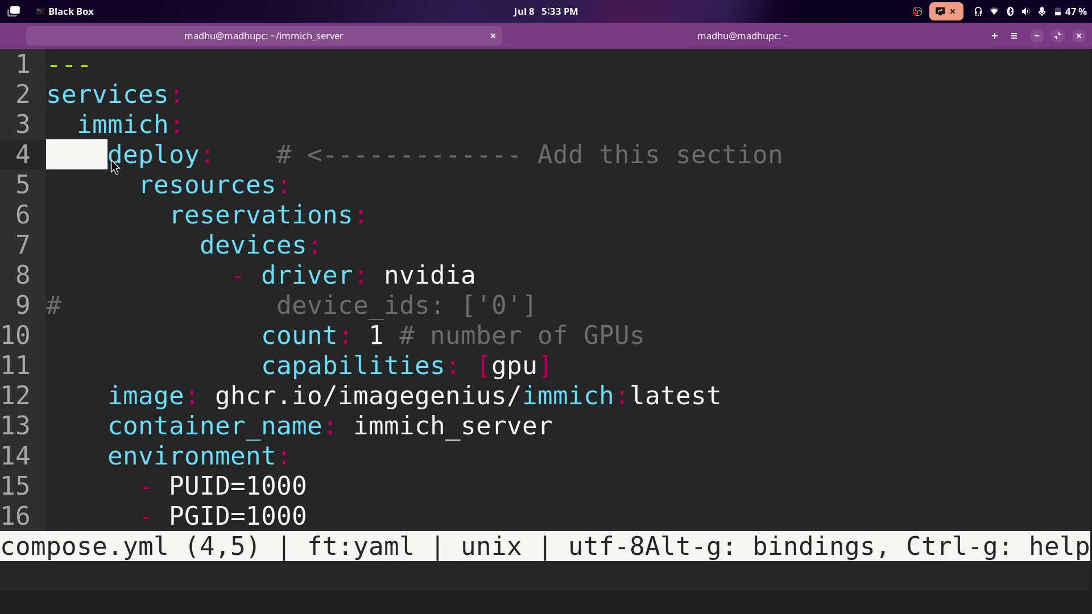
pyautogui.click(113, 166)
pyautogui.moveTo(114, 188); pyautogui.dragTo(181, 221)
pyautogui.click(200, 263)
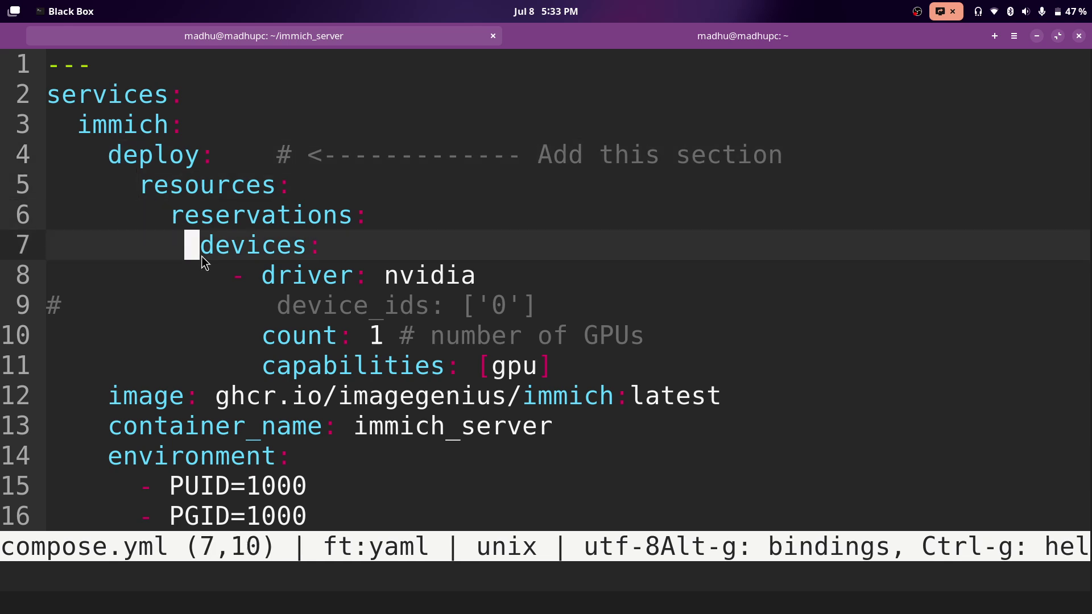
pyautogui.click(73, 311)
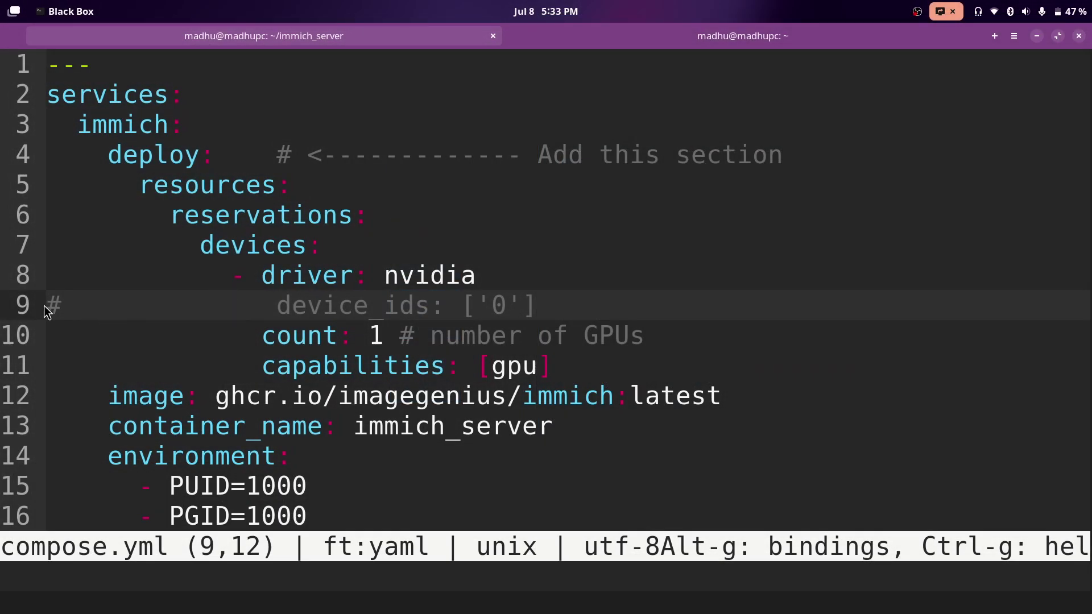
pyautogui.click(114, 311)
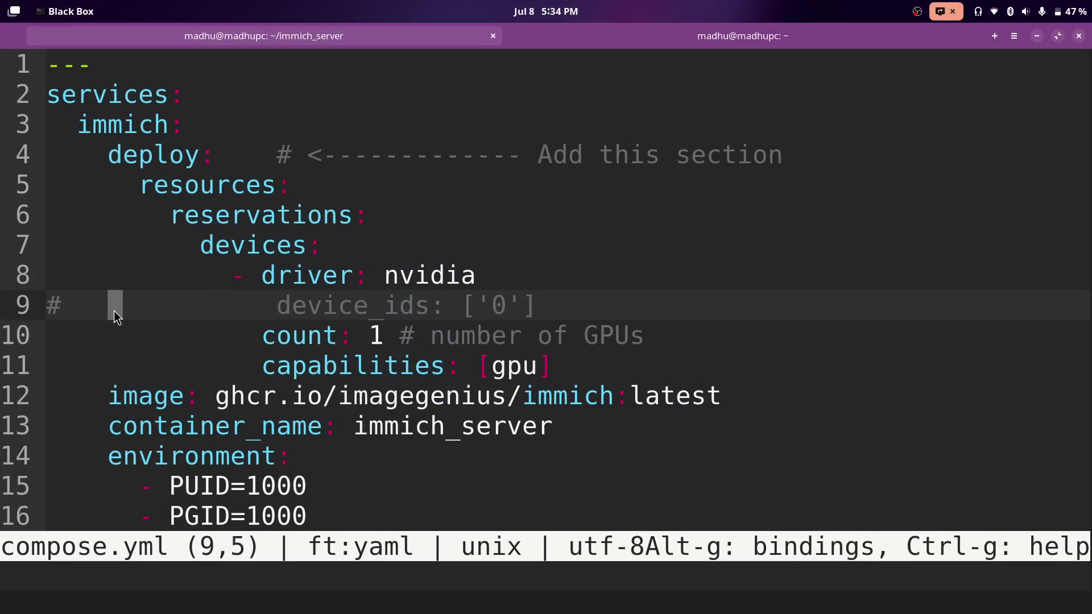
pyautogui.click(156, 334)
pyautogui.click(53, 341)
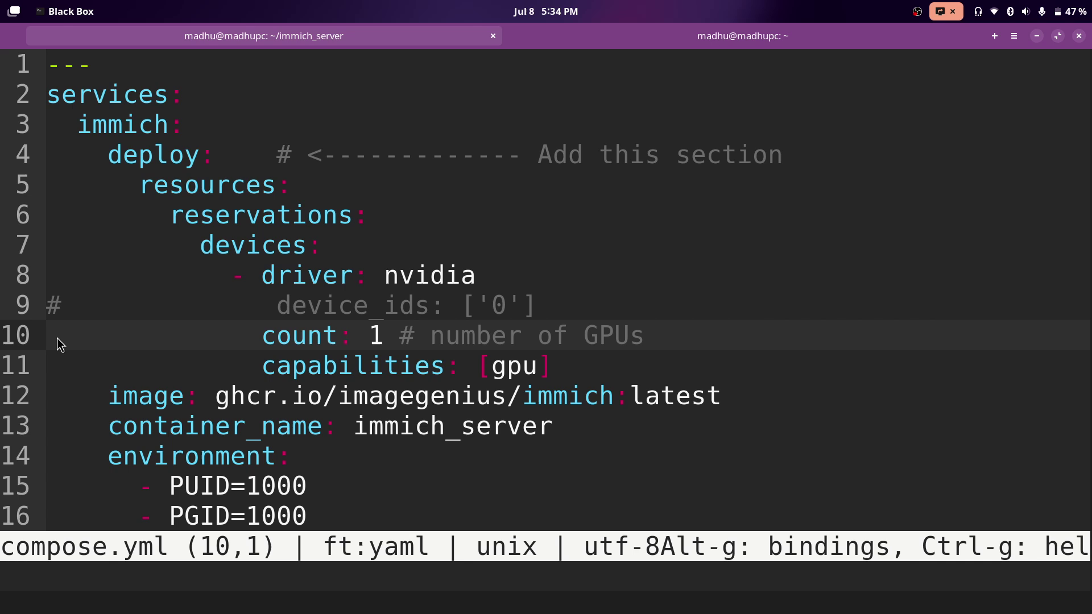
pyautogui.write('#')
pyautogui.press('Up')
pyautogui.press('BackSpace')
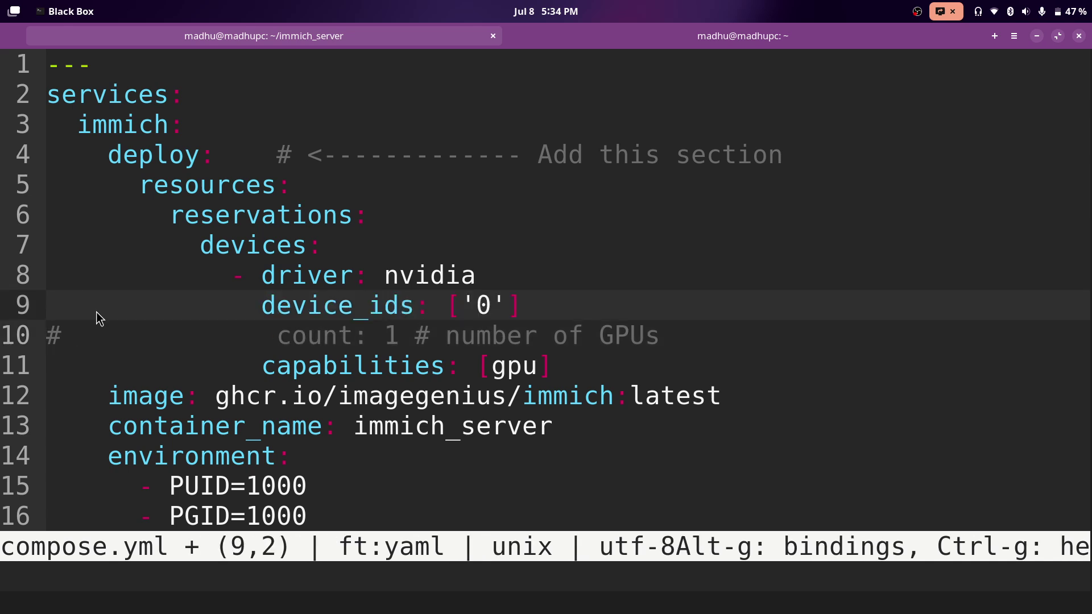
pyautogui.press('Left')
pyautogui.write('#')
pyautogui.press('Down')
pyautogui.press('BackSpace')
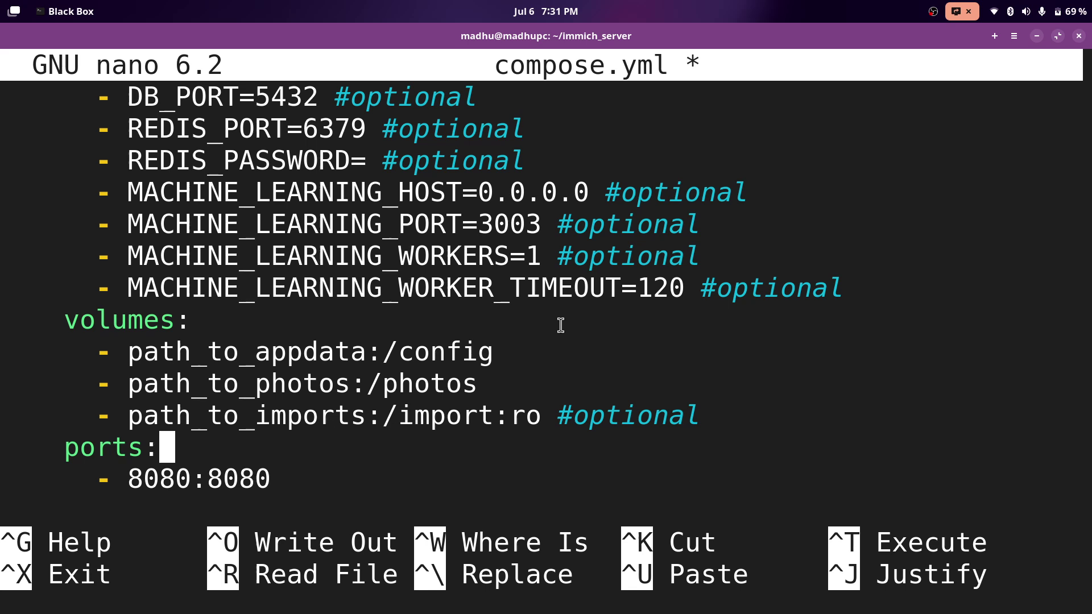
# Replace path_to_appdata with ./config so the first volume reads ./config:/config.
pyautogui.press('Up')
pyautogui.press('Up')
pyautogui.press('Up')
pyautogui.press('BackSpace')
pyautogui.press('BackSpace')
pyautogui.press('BackSpace')
pyautogui.press('BackSpace')
pyautogui.press('BackSpace')
pyautogui.press('BackSpace')
pyautogui.press('BackSpace')
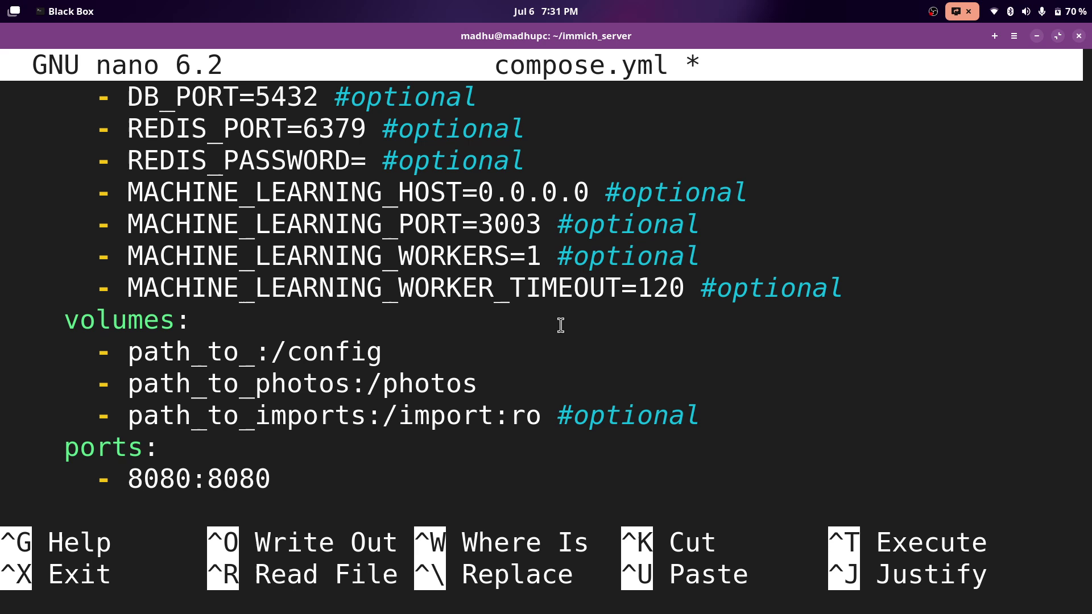
pyautogui.press('BackSpace')
pyautogui.press('BackSpace')
pyautogui.press('BackSpace')
pyautogui.press('BackSpace')
pyautogui.press('BackSpace')
pyautogui.press('BackSpace')
pyautogui.press('BackSpace')
pyautogui.press('BackSpace')
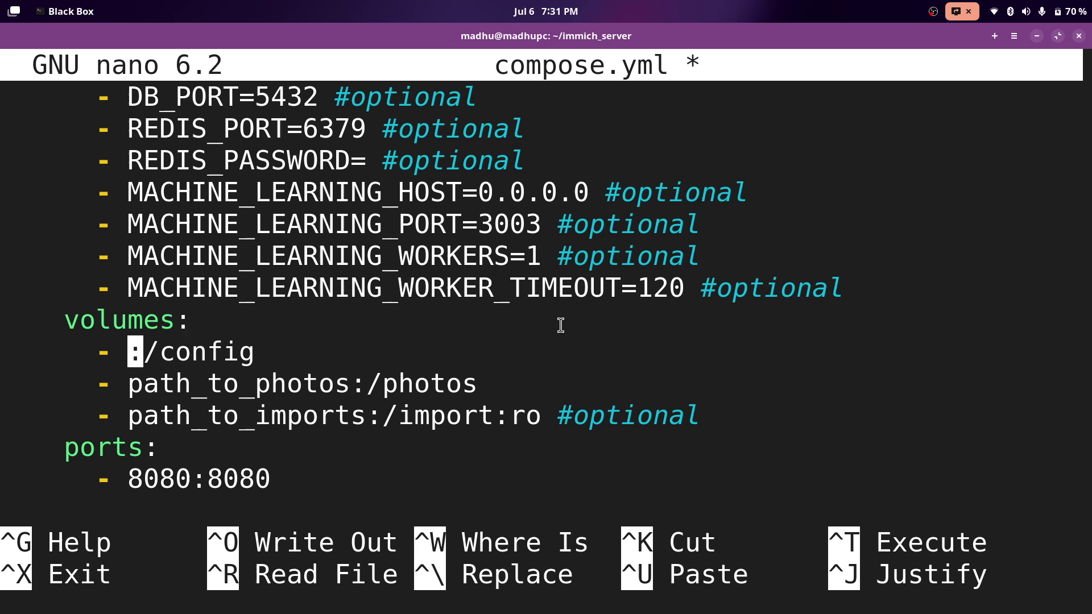
pyautogui.write('./')
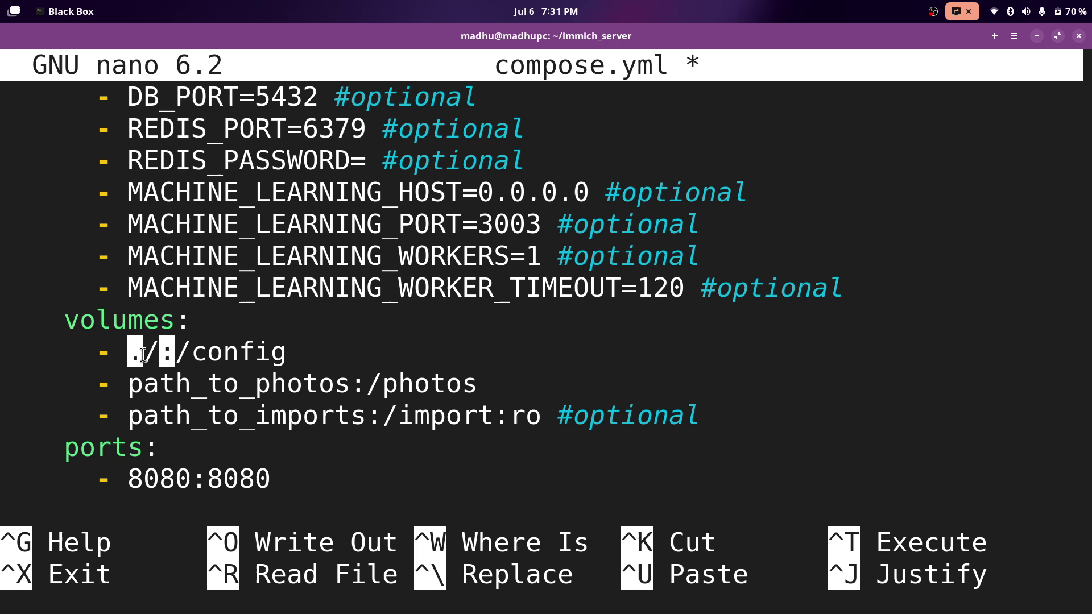
pyautogui.write('config')
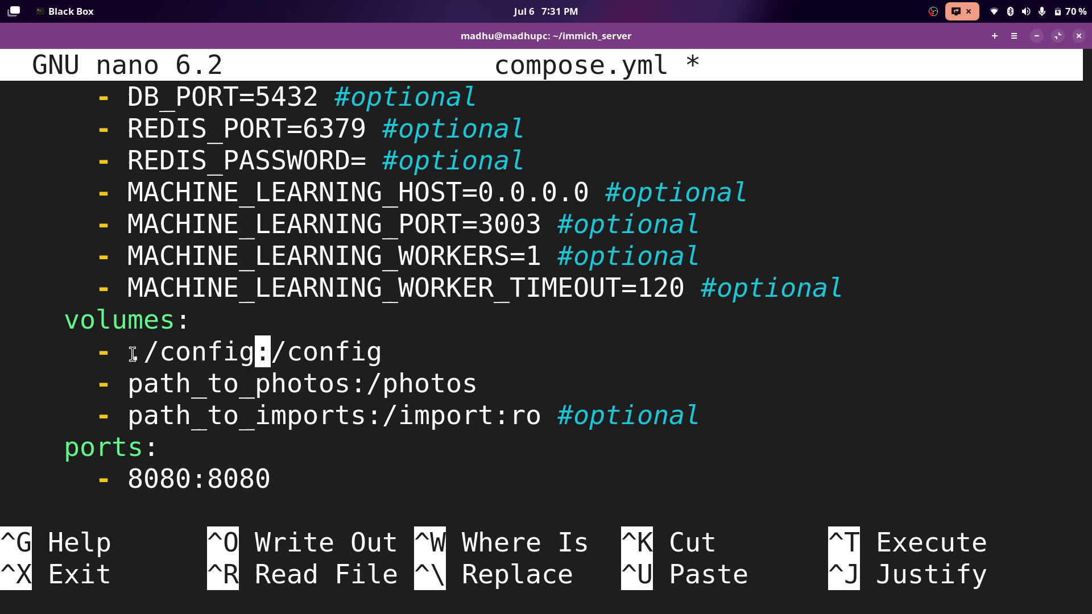
pyautogui.moveTo(129, 355); pyautogui.dragTo(252, 357)
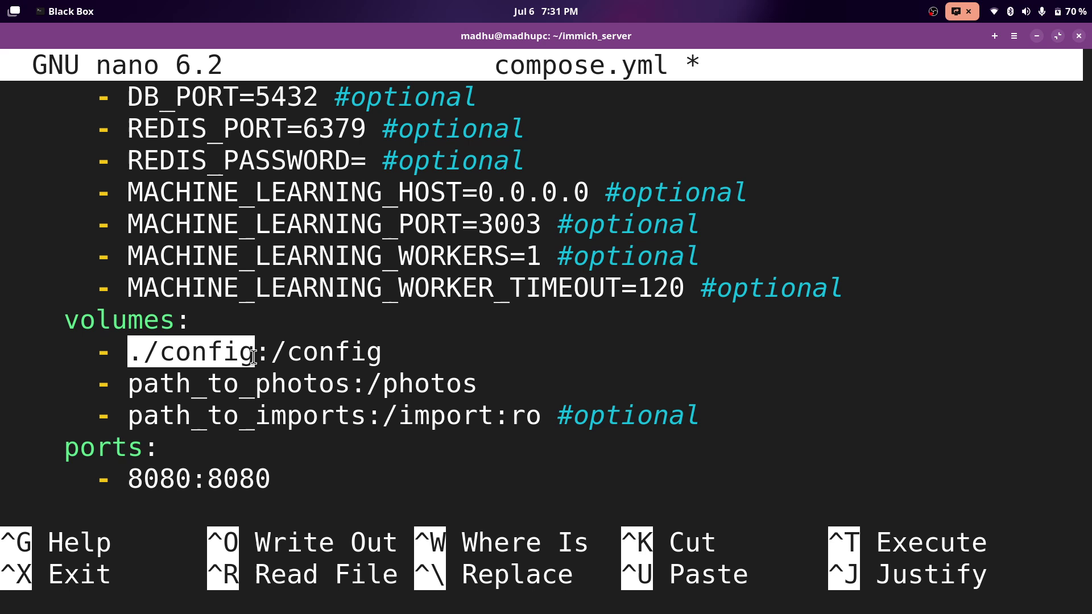
pyautogui.click(271, 351)
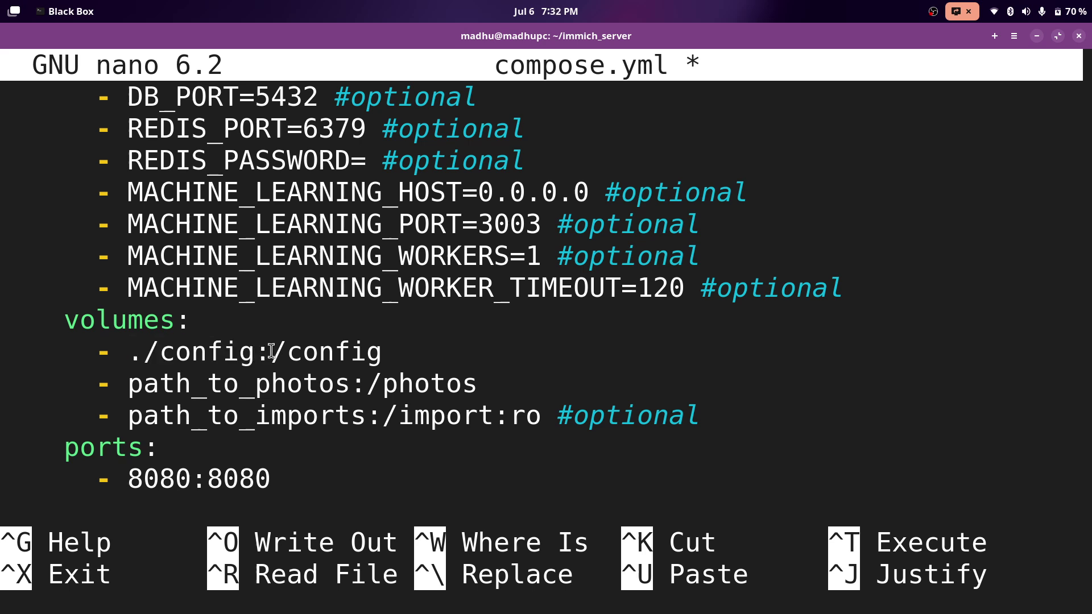
pyautogui.moveTo(271, 351); pyautogui.dragTo(364, 349)
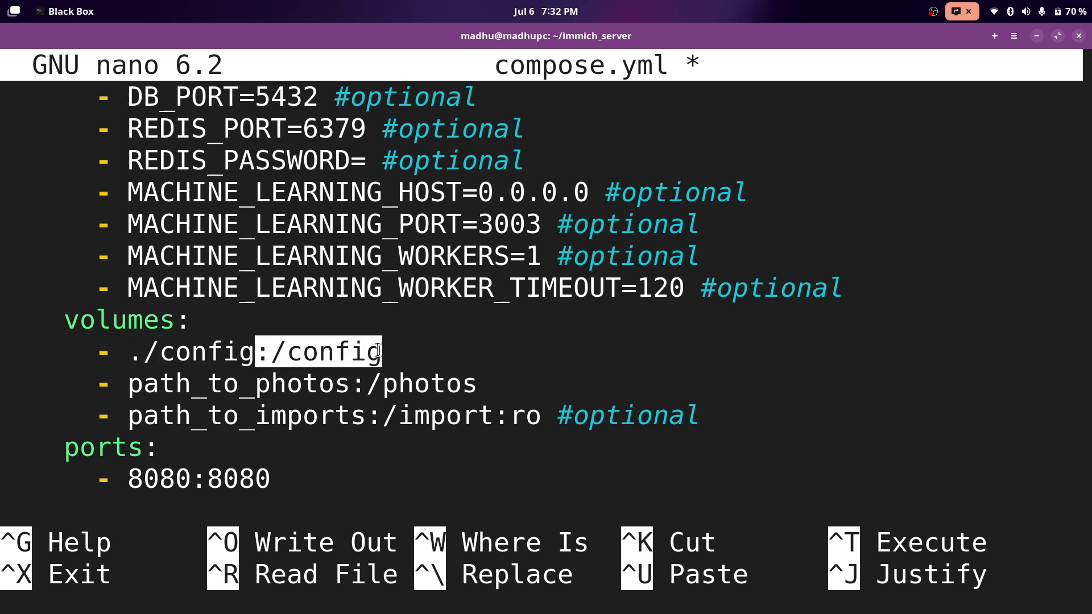
pyautogui.click(267, 351)
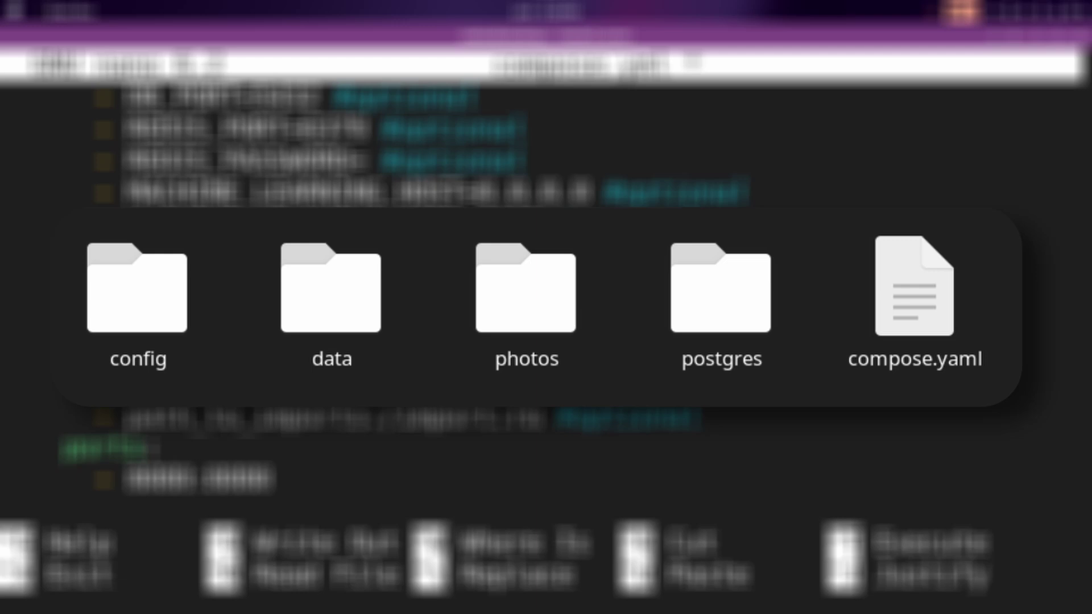
pyautogui.press('Down')
# Highlight the container path photos on the line 33 photos volume.
pyautogui.press('Right')
pyautogui.press('Right')
pyautogui.press('Right')
pyautogui.press('Right')
pyautogui.press('Right')
pyautogui.press('Right')
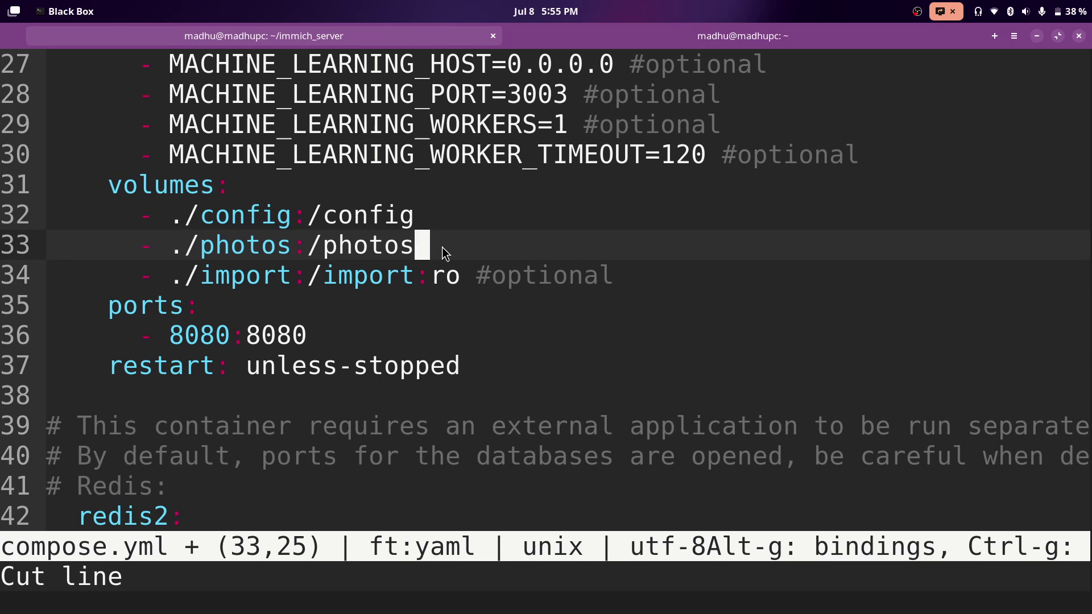
pyautogui.click(327, 248)
pyautogui.moveTo(327, 248); pyautogui.dragTo(419, 250)
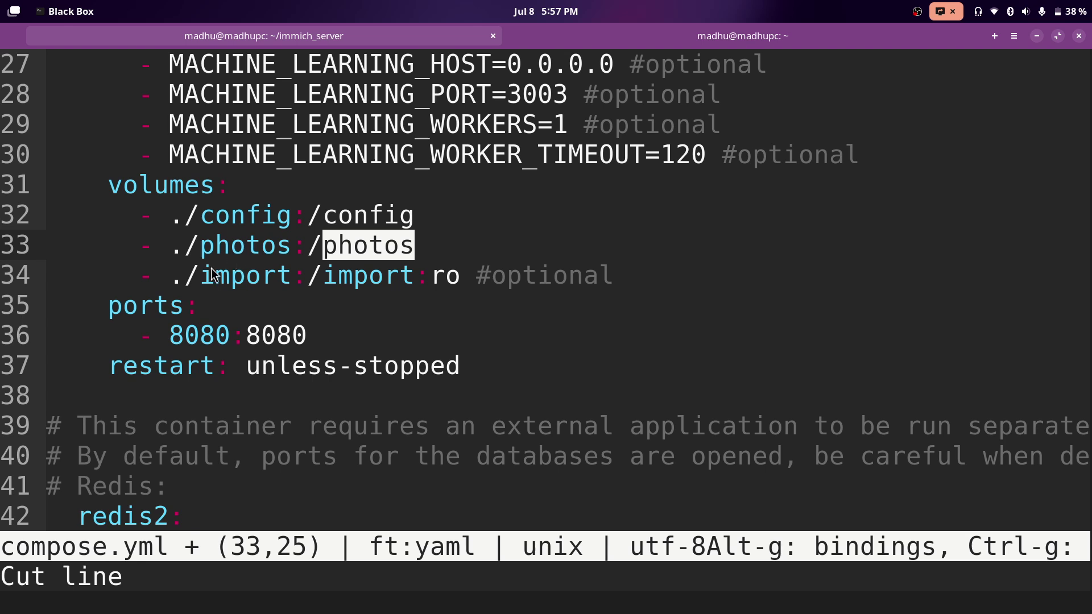
# Replace the ./import host path on line 34 with /mnt/z.
pyautogui.click(431, 258)
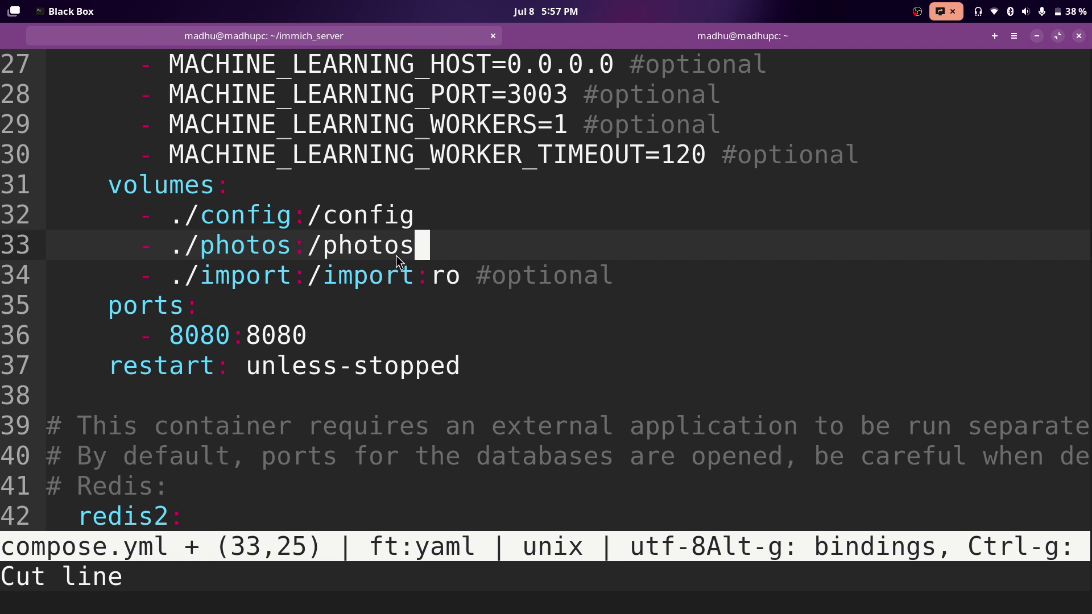
pyautogui.click(297, 281)
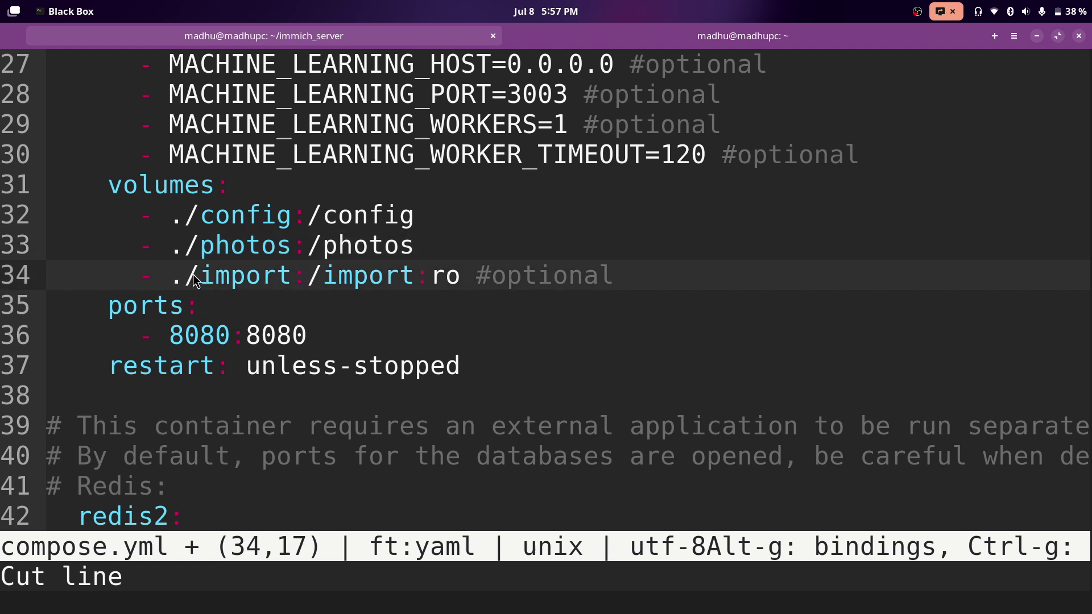
pyautogui.moveTo(183, 281); pyautogui.dragTo(300, 280)
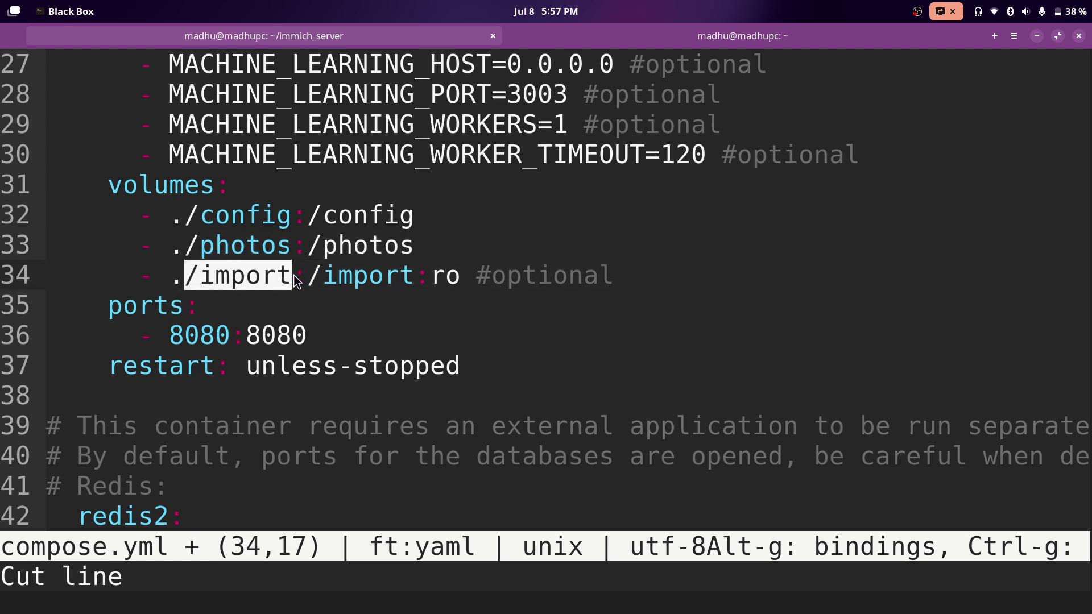
pyautogui.press('BackSpace')
pyautogui.press('BackSpace')
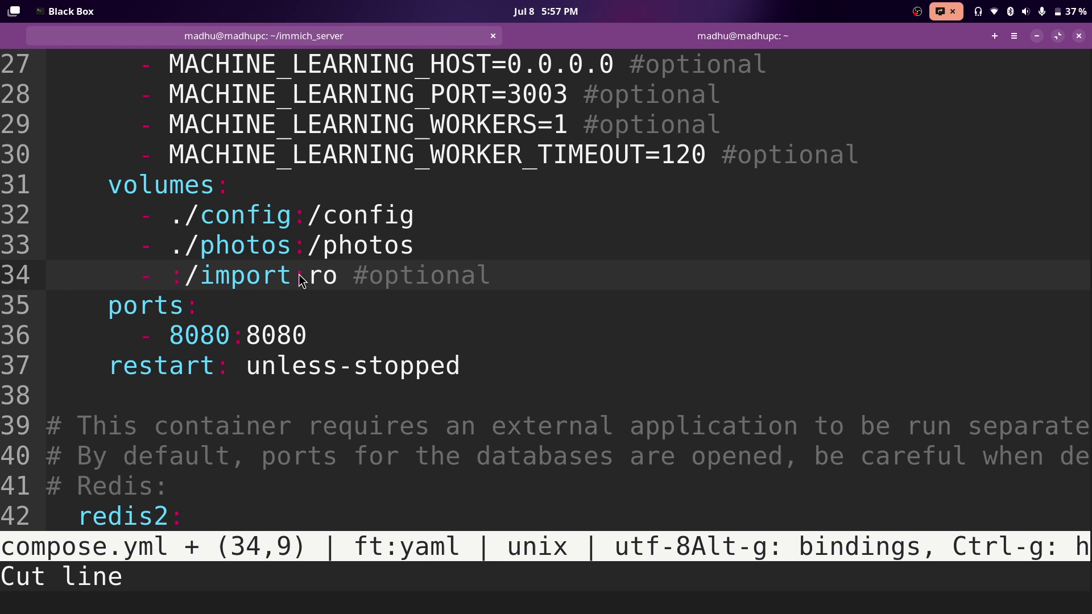
pyautogui.write('/mnt/')
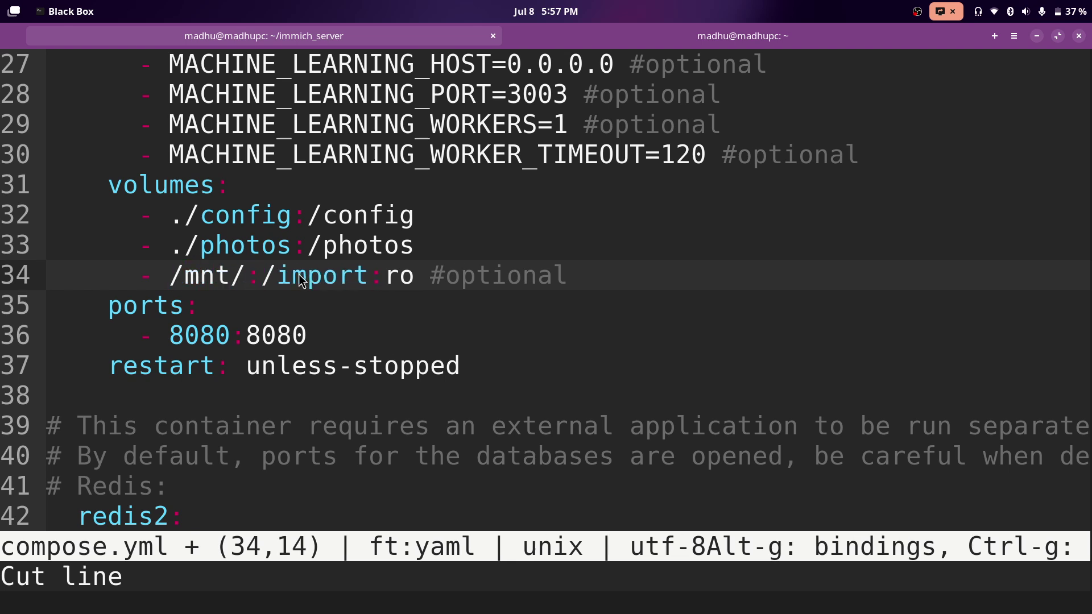
pyautogui.write('z')
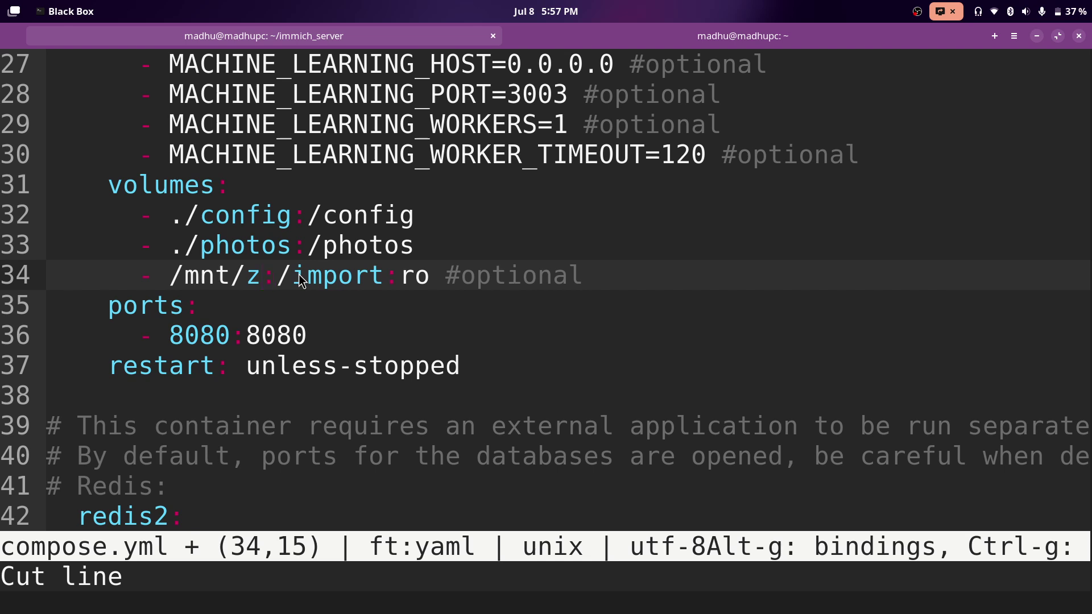
pyautogui.write('/')
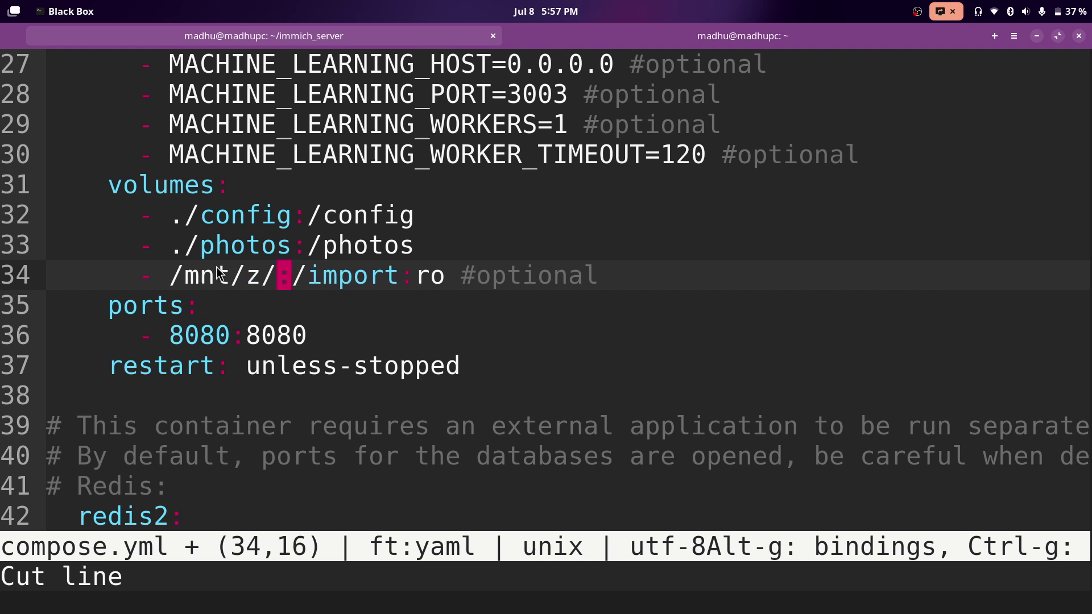
pyautogui.press('BackSpace')
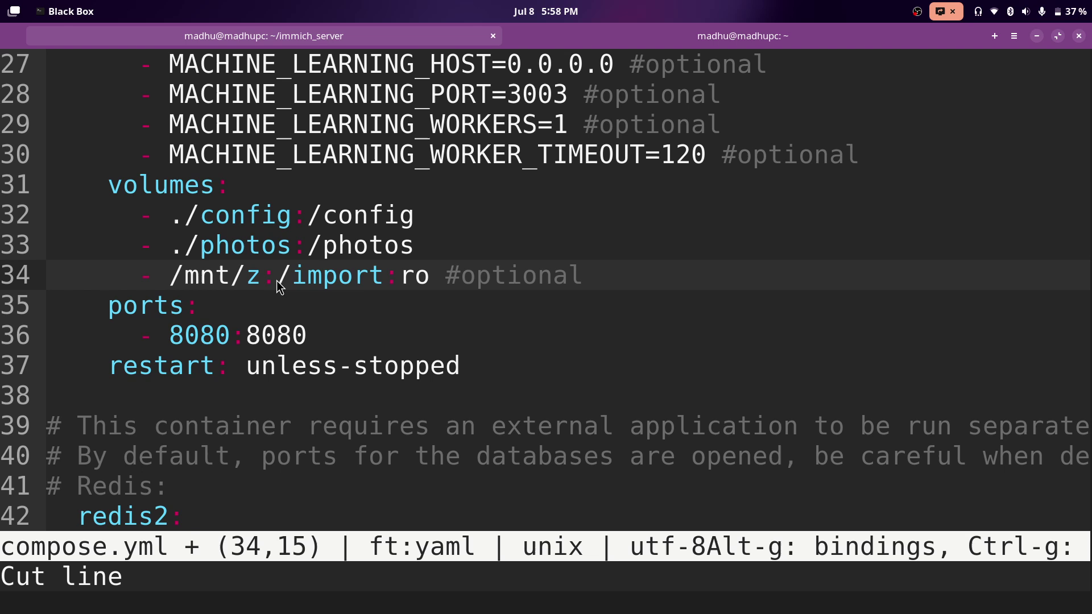
# Change the container path from import to mnt/z.
pyautogui.moveTo(263, 276); pyautogui.dragTo(392, 282)
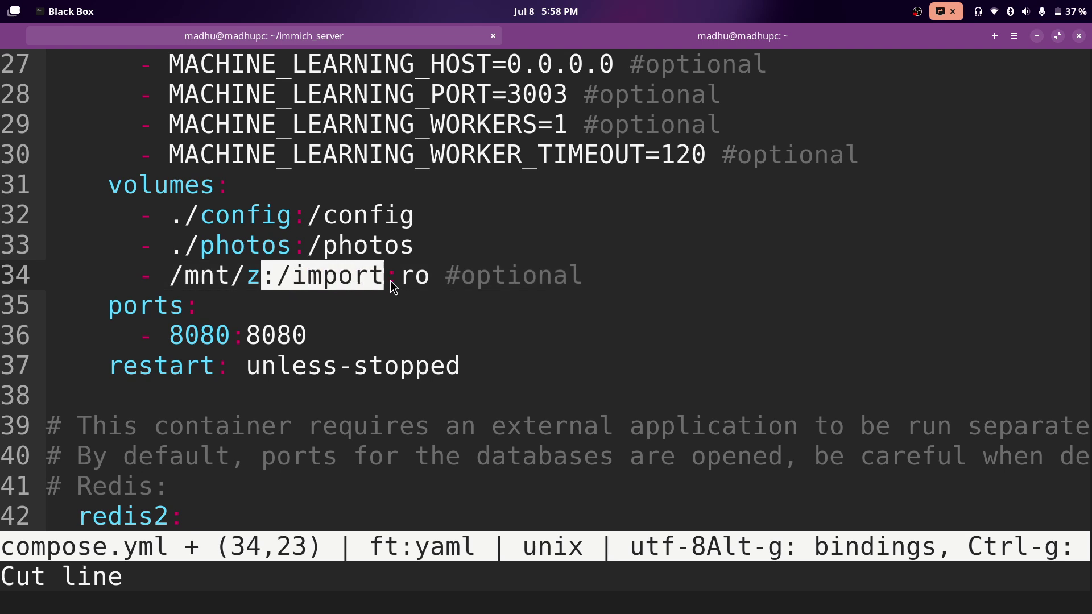
pyautogui.click(382, 282)
pyautogui.press('Right')
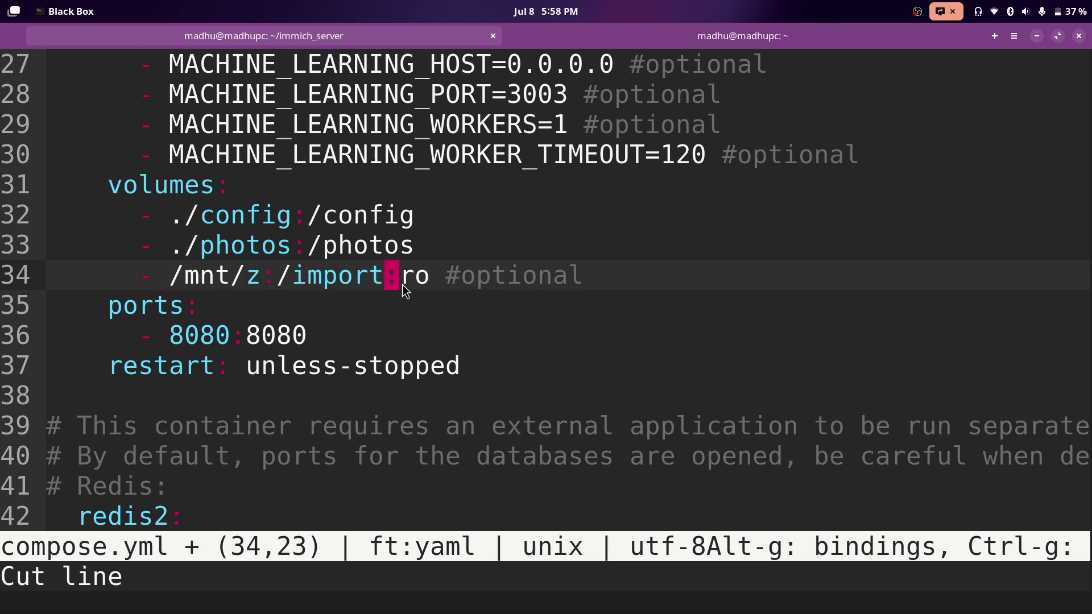
pyautogui.press('Left')
pyautogui.moveTo(294, 281); pyautogui.dragTo(384, 282)
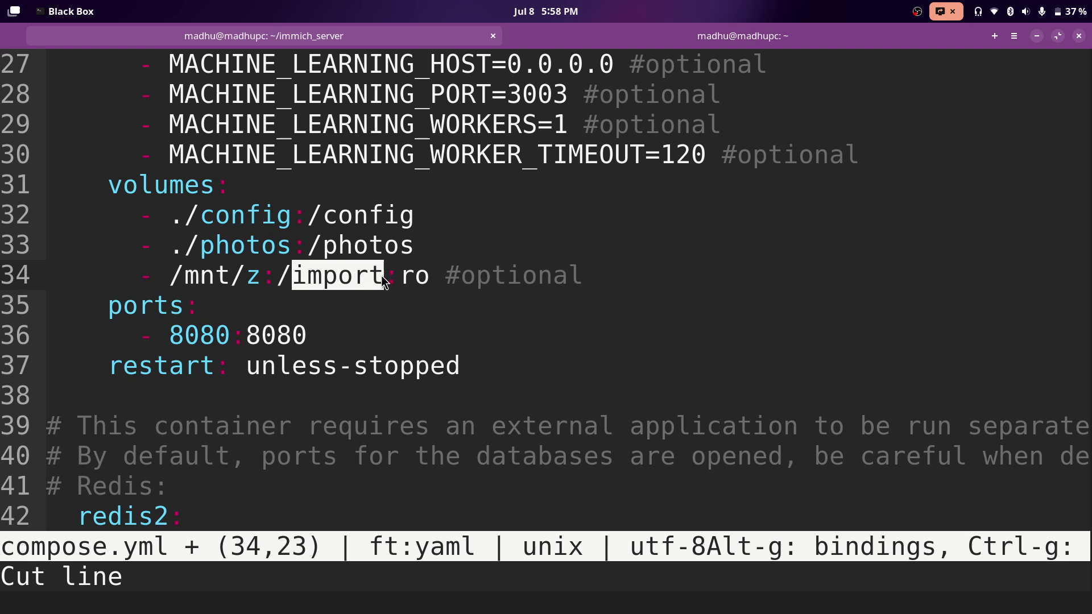
pyautogui.click(384, 282)
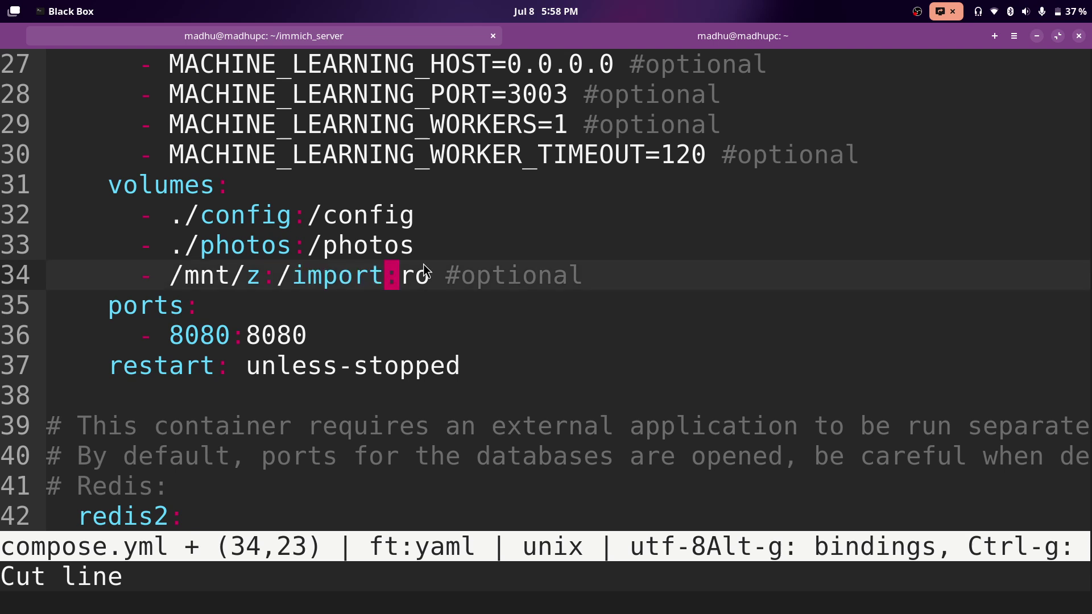
pyautogui.press('BackSpace')
pyautogui.press('BackSpace')
pyautogui.press('BackSpace')
pyautogui.press('BackSpace')
pyautogui.press('BackSpace')
pyautogui.press('BackSpace')
pyautogui.write('mnt/z')
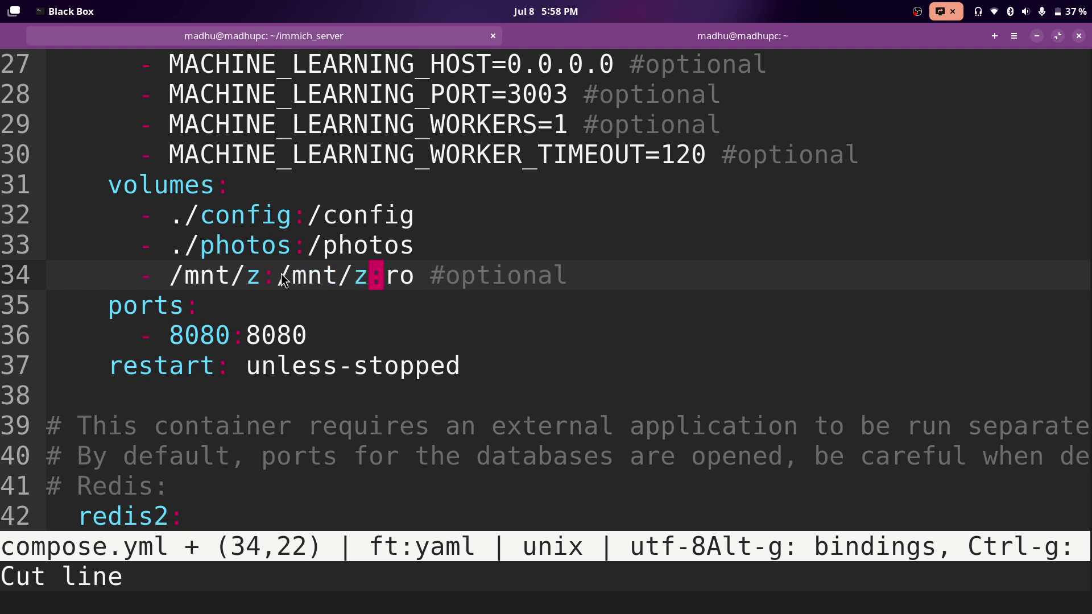
# Check that the volume line now reads /mnt/z:/mnt/z:ro.
pyautogui.moveTo(277, 282); pyautogui.dragTo(375, 282)
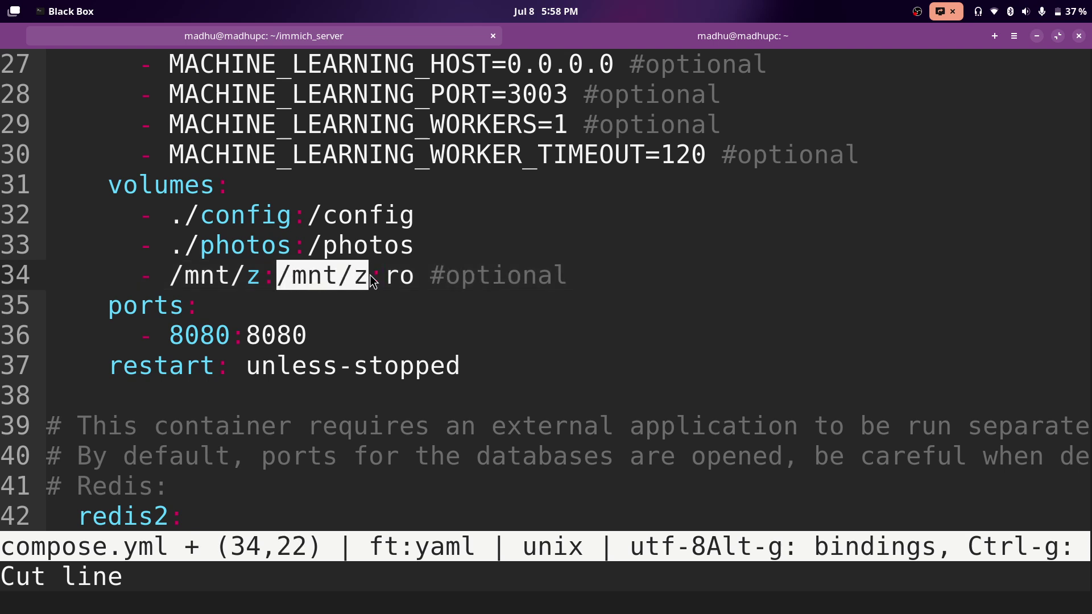
pyautogui.click(297, 279)
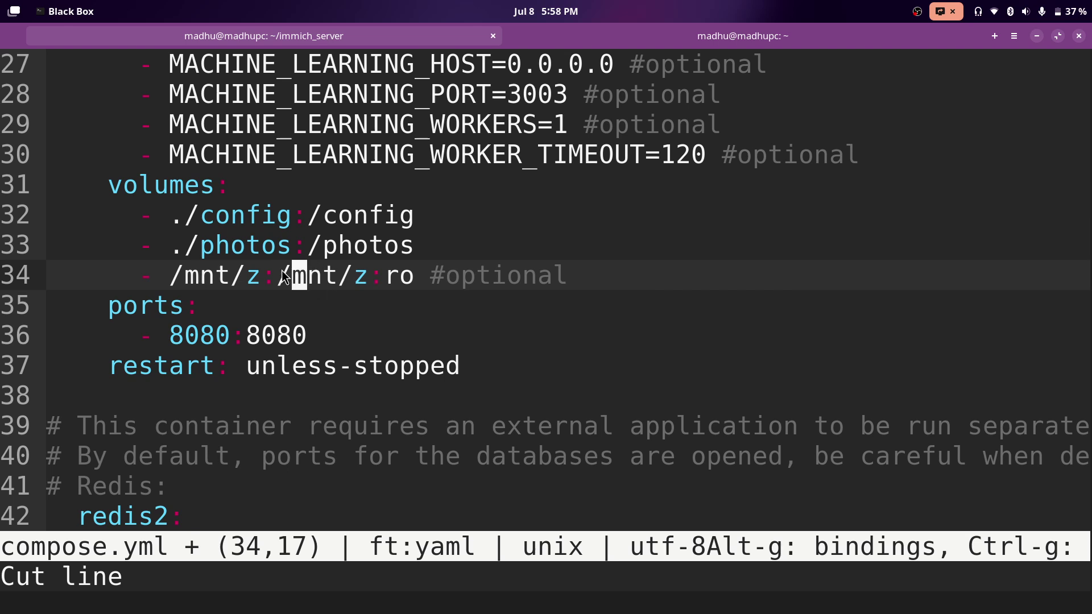
pyautogui.moveTo(278, 277); pyautogui.dragTo(426, 287)
pyautogui.click(385, 283)
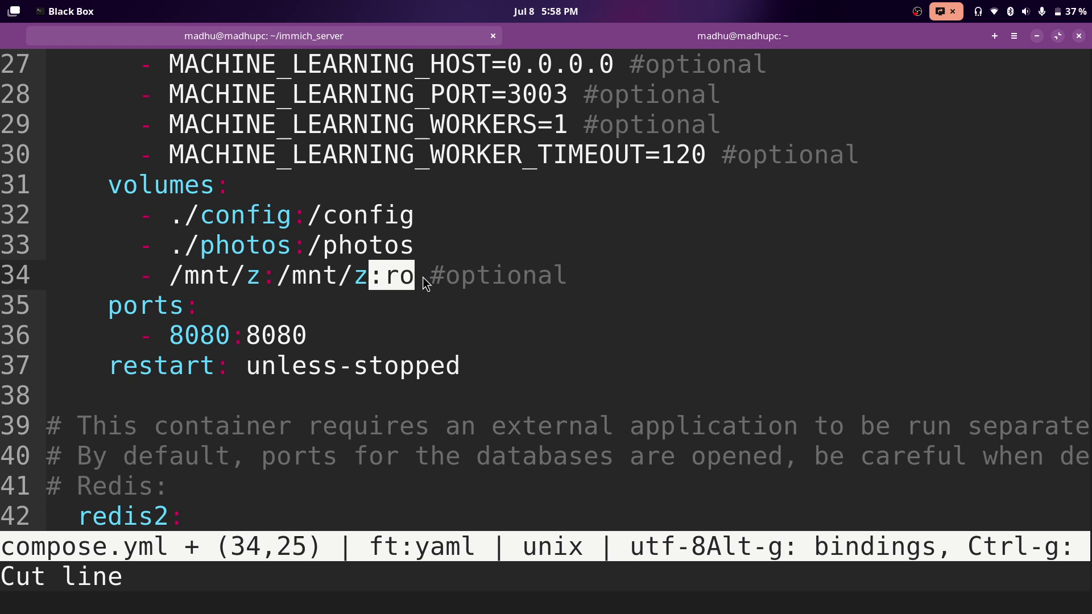
pyautogui.click(427, 280)
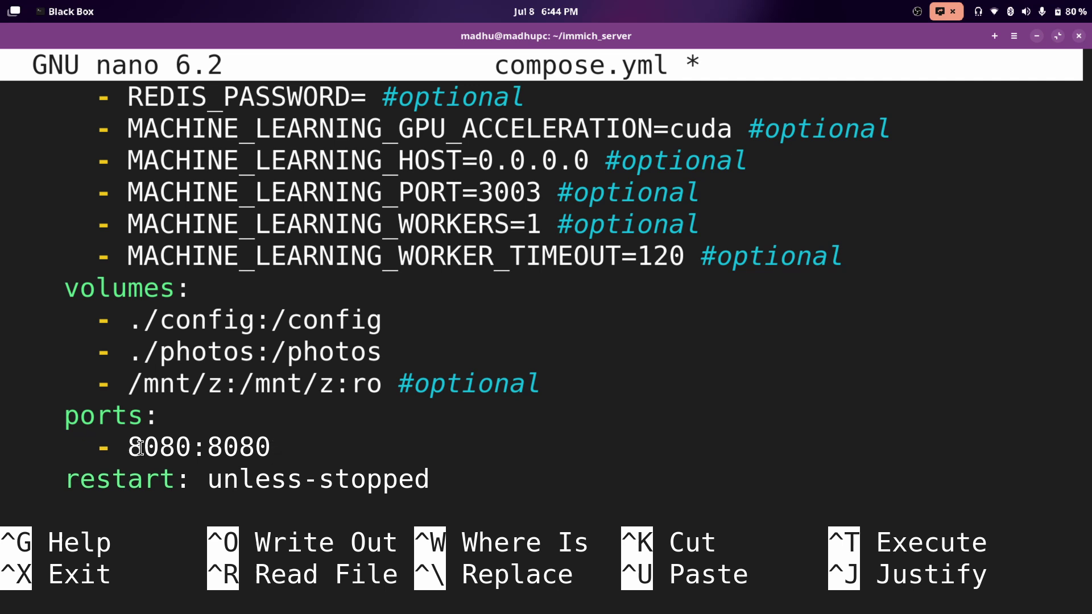
# Try changing the Immich host port to 2283, then restore it to 8080.
pyautogui.moveTo(139, 447); pyautogui.dragTo(193, 447)
pyautogui.click(198, 447)
pyautogui.moveTo(207, 447); pyautogui.dragTo(275, 447)
pyautogui.press('Left')
pyautogui.press('Left')
pyautogui.press('Left')
pyautogui.press('Left')
pyautogui.press('Left')
pyautogui.press('BackSpace')
pyautogui.press('BackSpace')
pyautogui.press('BackSpace')
pyautogui.press('BackSpace')
pyautogui.write('2283')
pyautogui.click(271, 447)
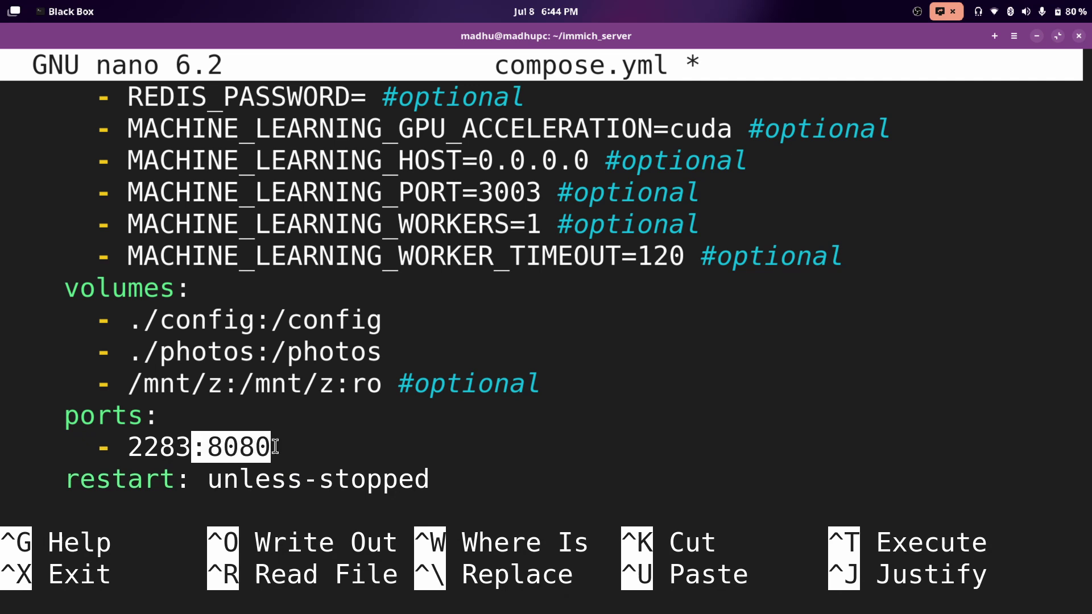
pyautogui.click(275, 447)
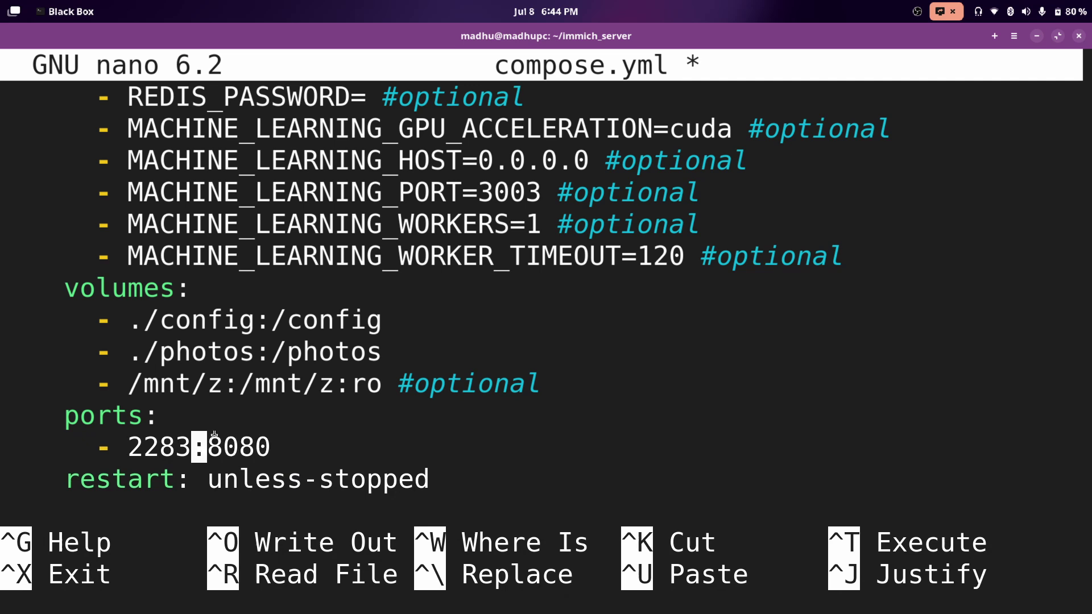
pyautogui.moveTo(127, 447); pyautogui.dragTo(192, 447)
pyautogui.click(192, 447)
pyautogui.press('BackSpace')
pyautogui.press('BackSpace')
pyautogui.press('BackSpace')
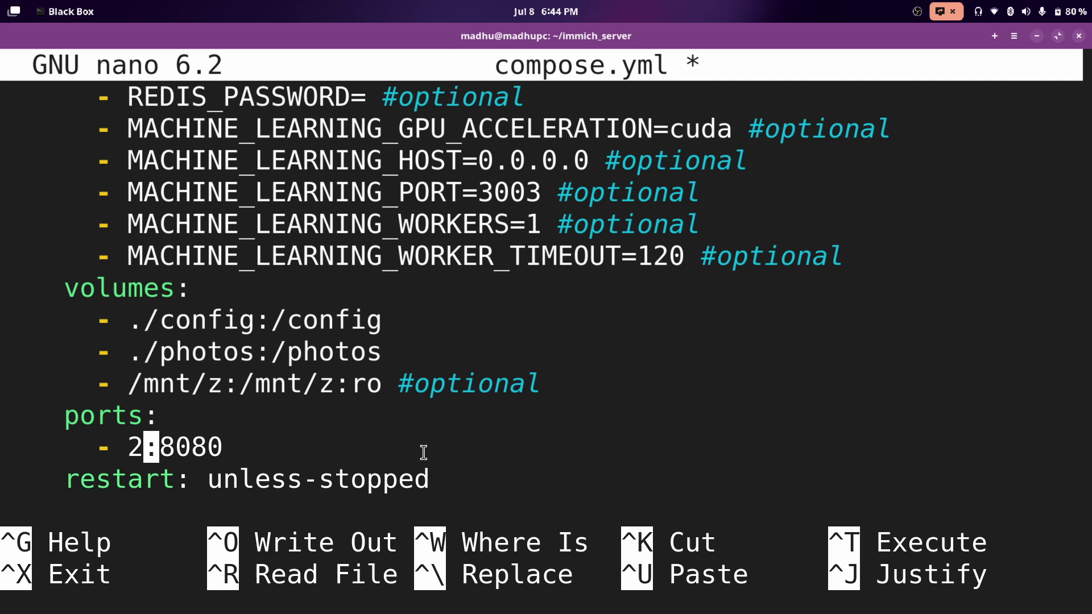
pyautogui.press('BackSpace')
pyautogui.write('8080')
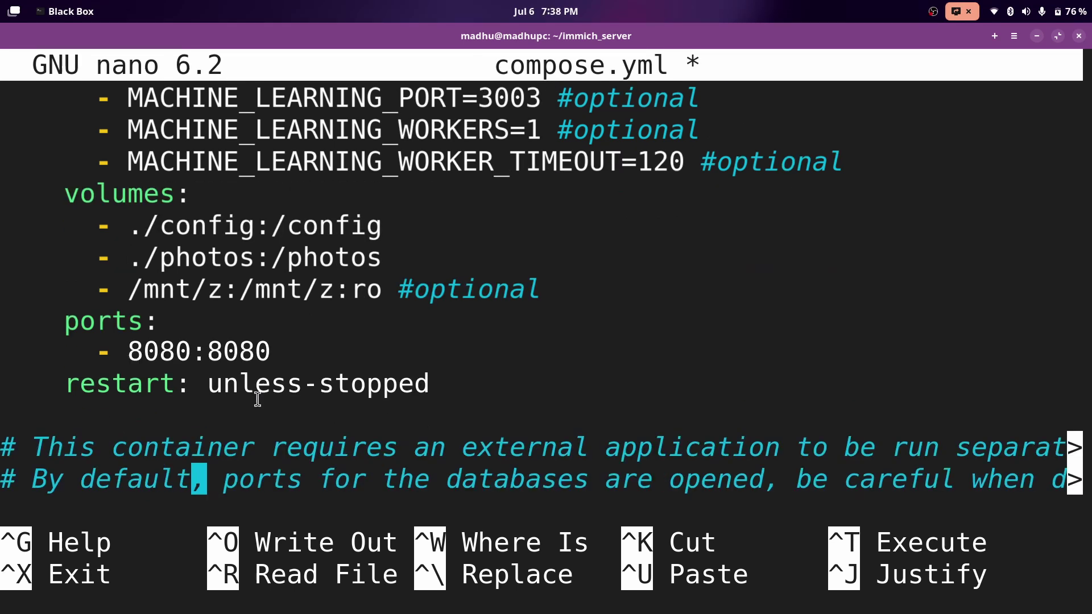
# Comment out the Redis 'ports:' and '- 6379:6379' lines.
pyautogui.press('Down')
pyautogui.press('Down')
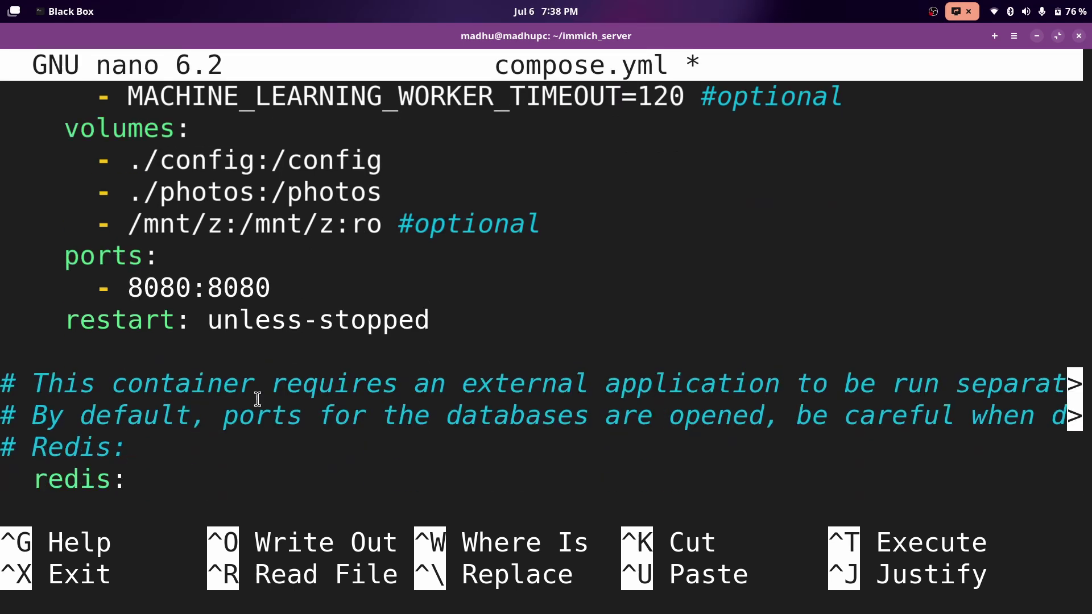
pyautogui.press('Down')
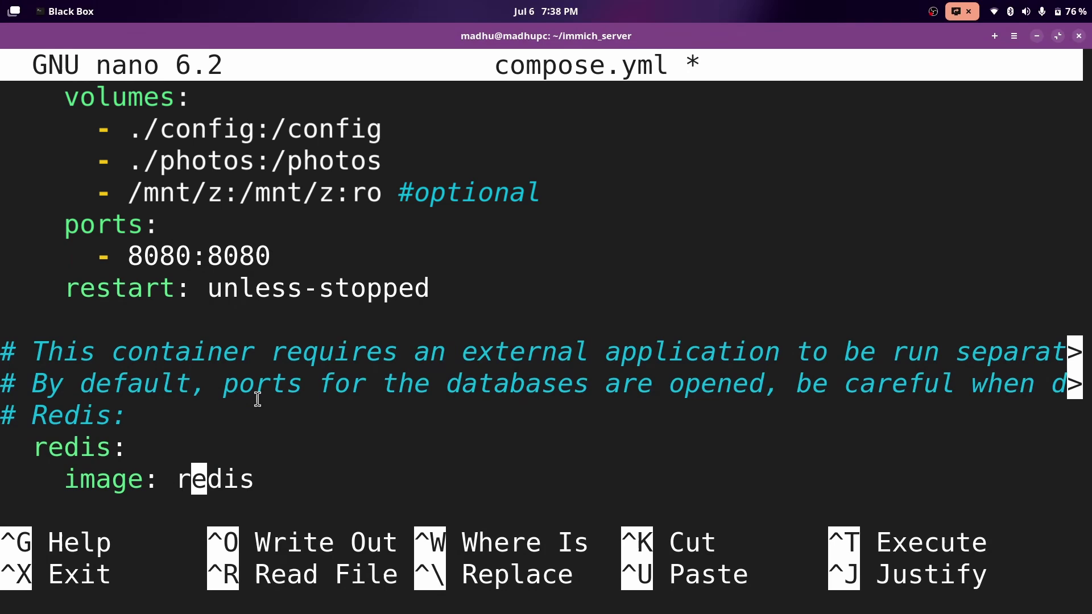
pyautogui.press('Down')
pyautogui.press('Down')
pyautogui.press('Down')
pyautogui.press('Up')
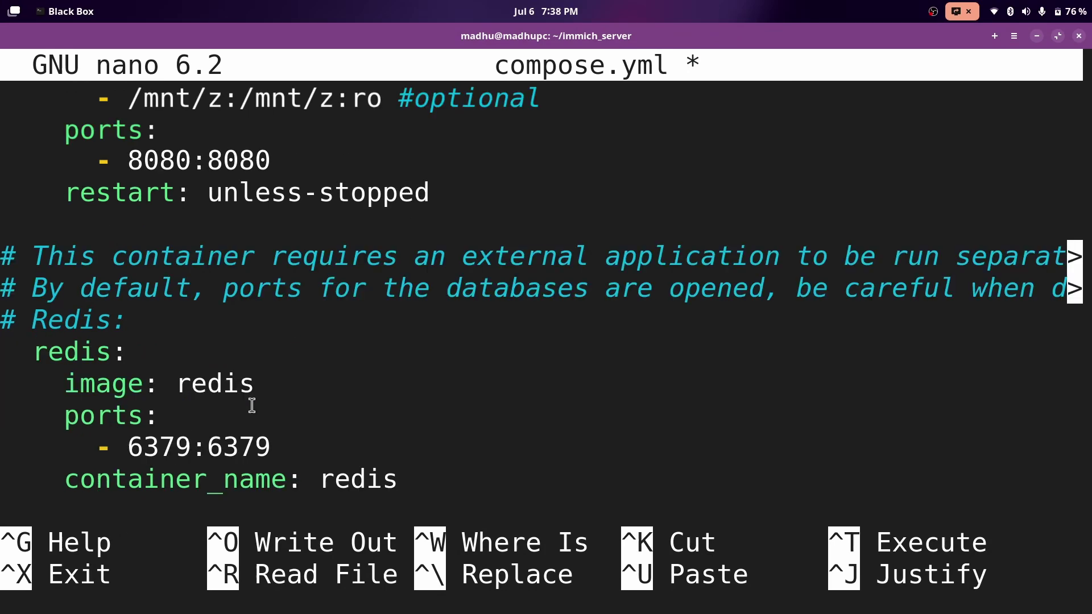
pyautogui.press('Left')
pyautogui.press('Left')
pyautogui.press('Left')
pyautogui.press('Left')
pyautogui.press('Left')
pyautogui.press('Left')
pyautogui.press('Left')
pyautogui.press('Left')
pyautogui.press('Left')
pyautogui.press('Left')
pyautogui.press('Left')
pyautogui.hotkey('shift', 'Up')
pyautogui.hotkey('alt', '3')
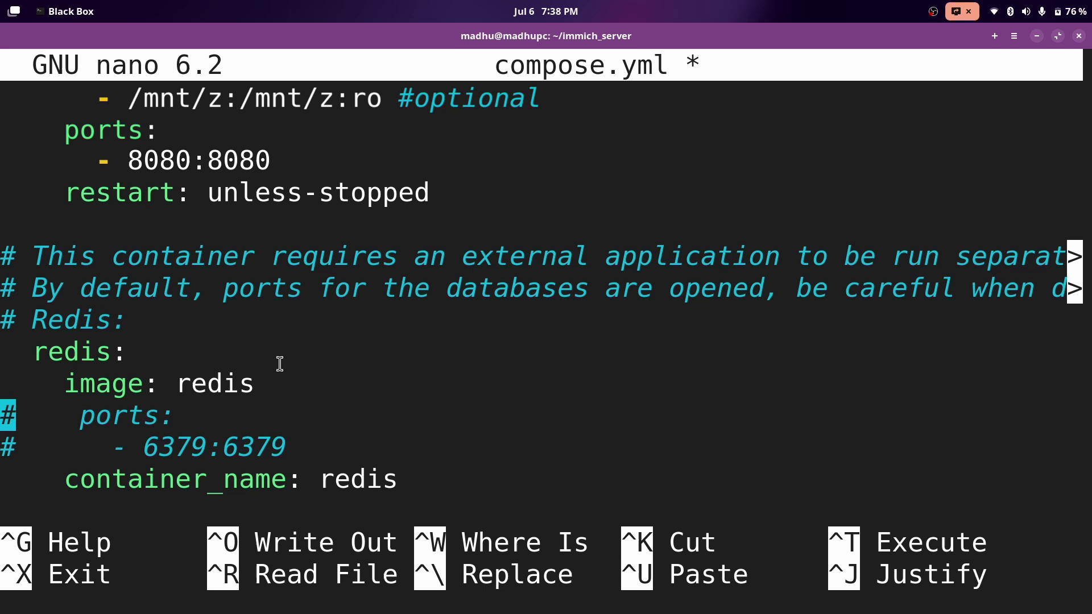
# Rename the Redis container to redis_immich, matching the REDIS_HOSTNAME value.
pyautogui.press('Down')
pyautogui.press('Right')
pyautogui.press('Down')
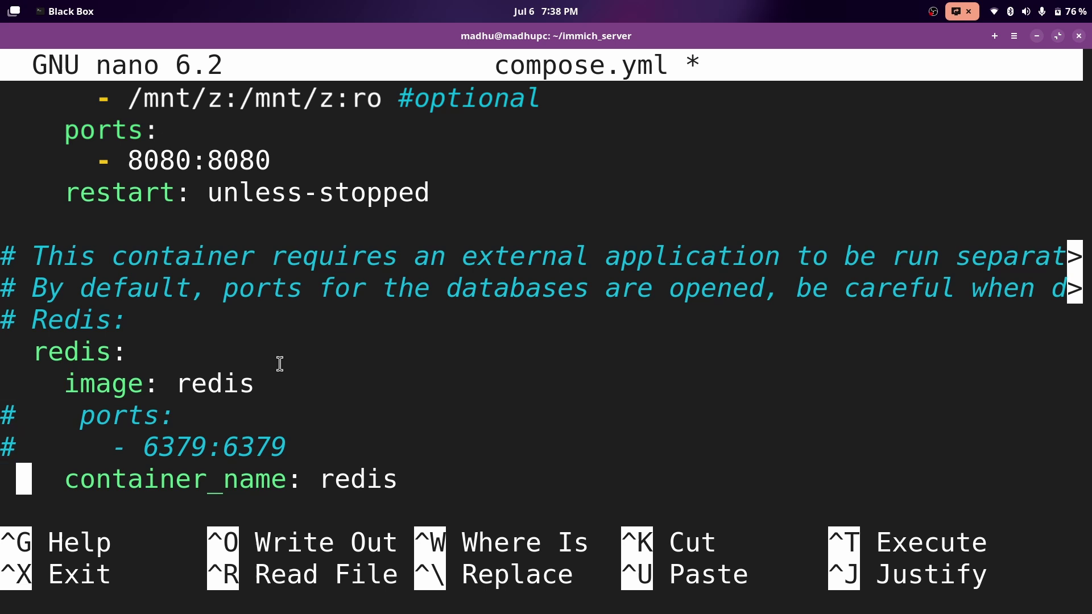
pyautogui.press('Down')
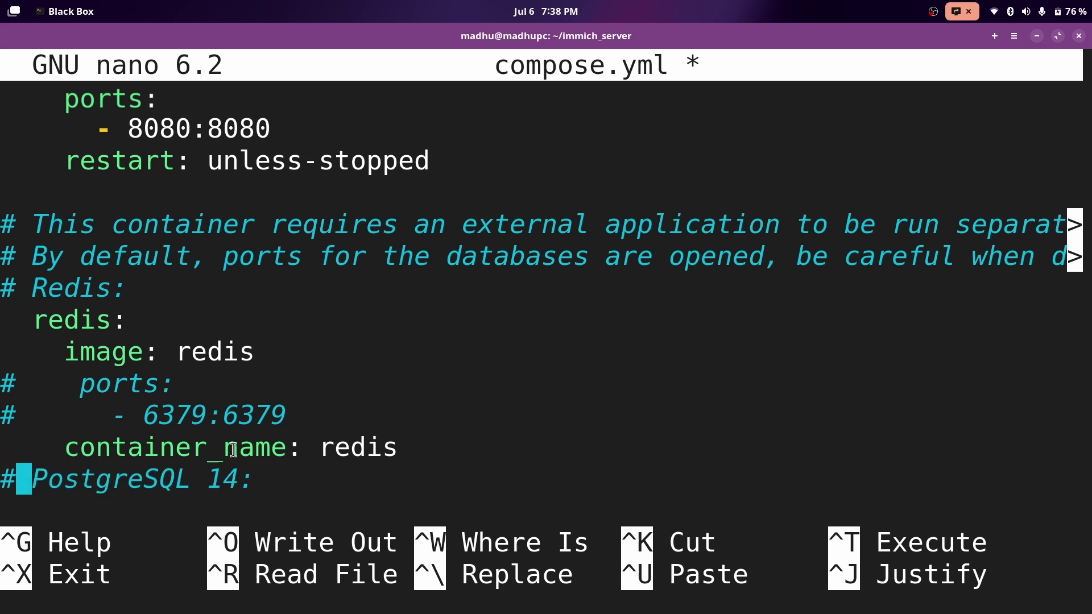
pyautogui.press('Left')
pyautogui.press('Left')
pyautogui.write('_')
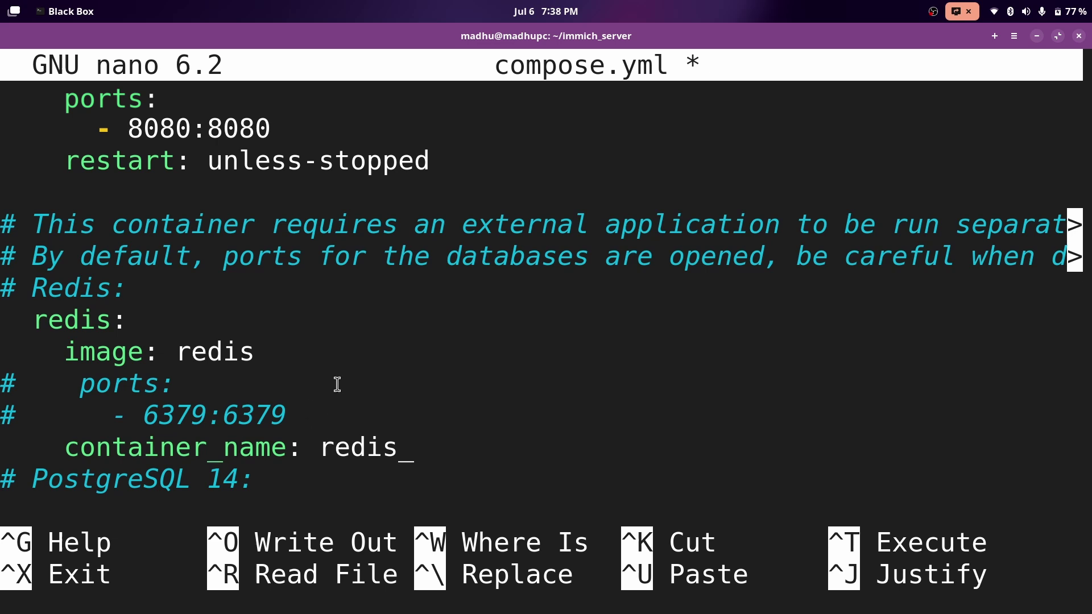
pyautogui.write('immich')
pyautogui.moveTo(368, 319); pyautogui.dragTo(554, 323)
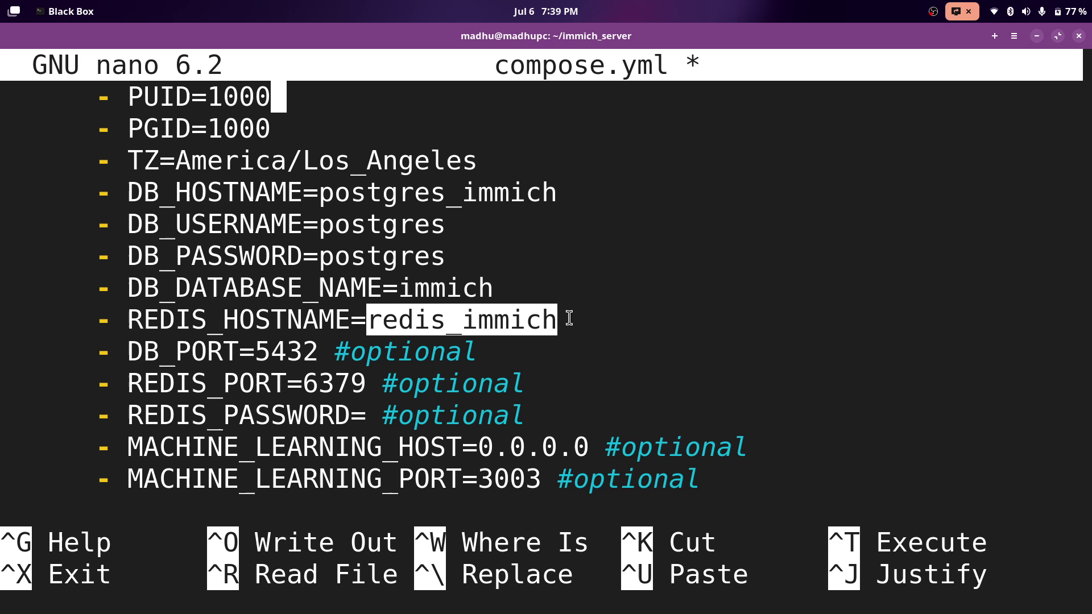
pyautogui.click(567, 318)
pyautogui.moveTo(367, 320); pyautogui.dragTo(518, 324)
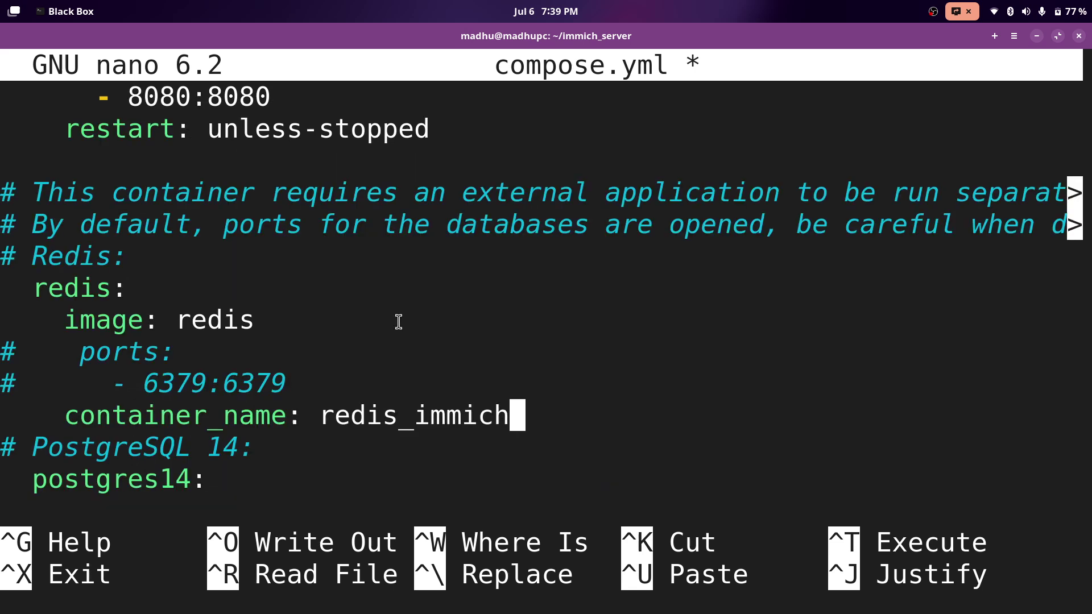
# Comment out the postgres14 service's port mapping lines.
pyautogui.press('Down')
pyautogui.press('Down')
pyautogui.write('image: tensorchord/pgvecto-rs:pg14-v0.2.0     ports:       - 5432:5432     container_name: postgres14')
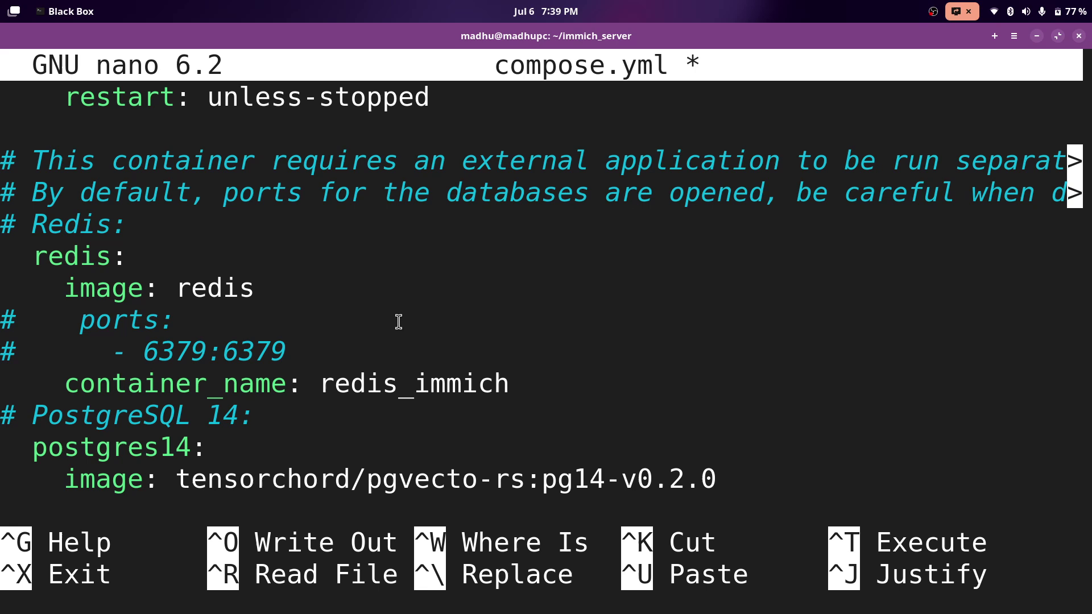
pyautogui.press('Up')
pyautogui.press('Left')
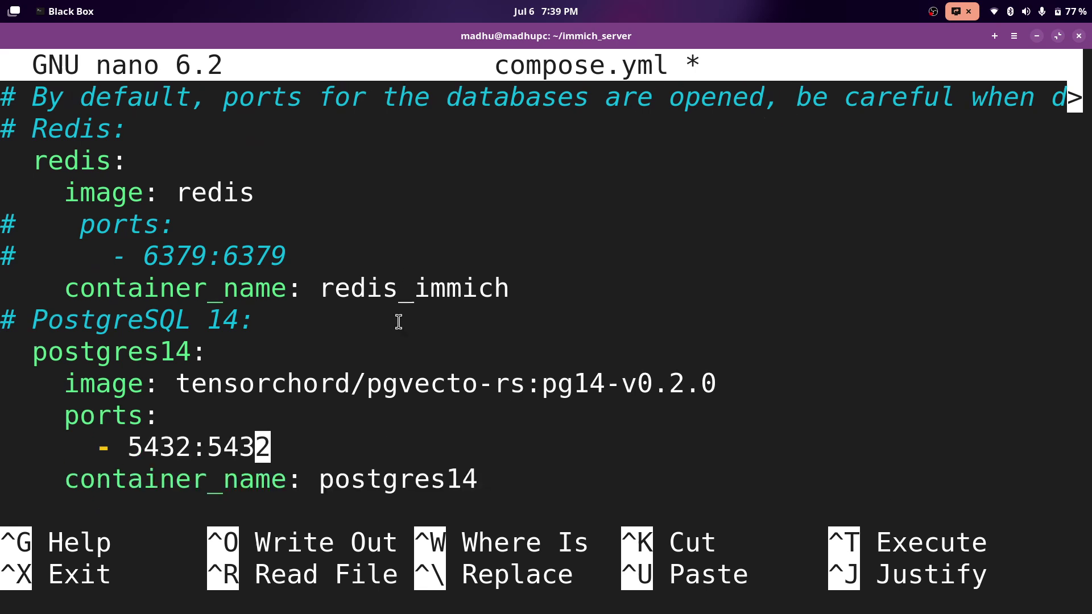
pyautogui.press('Left')
pyautogui.press('Left')
pyautogui.press('Left')
pyautogui.press('Left')
pyautogui.press('Left')
pyautogui.press('Left')
pyautogui.press('Left')
pyautogui.press('Left')
pyautogui.press('Left')
pyautogui.press('Left')
pyautogui.press('Left')
pyautogui.press('Left')
pyautogui.press('Left')
pyautogui.press('Left')
pyautogui.press('Left')
pyautogui.press('Left')
pyautogui.write('#')
pyautogui.press('Up')
pyautogui.press('Left')
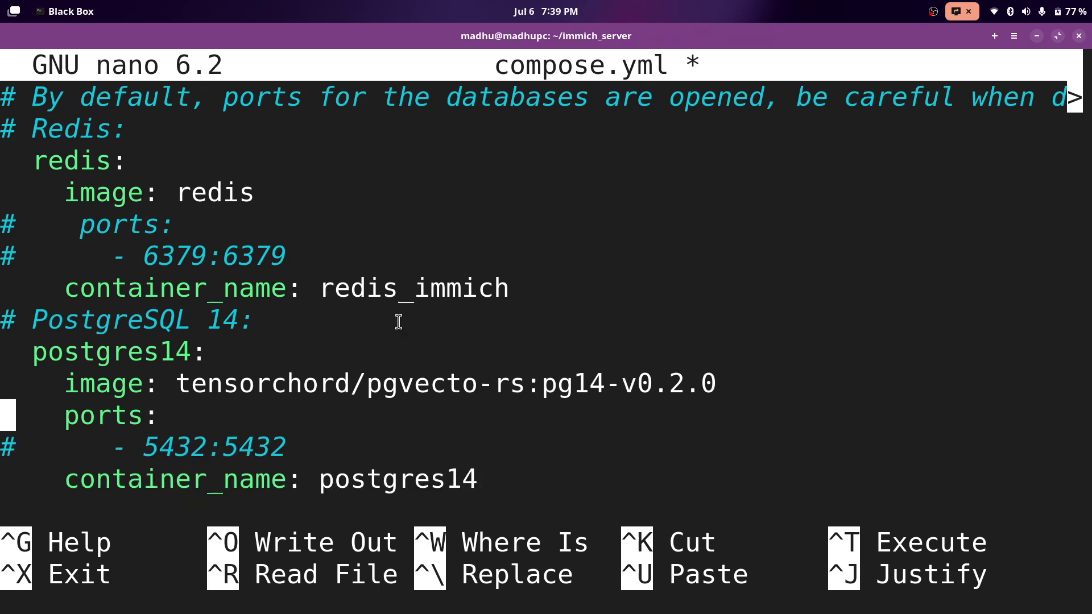
pyautogui.write('#')
pyautogui.press('Down')
pyautogui.press('Down')
pyautogui.press('Down')
pyautogui.press('Left')
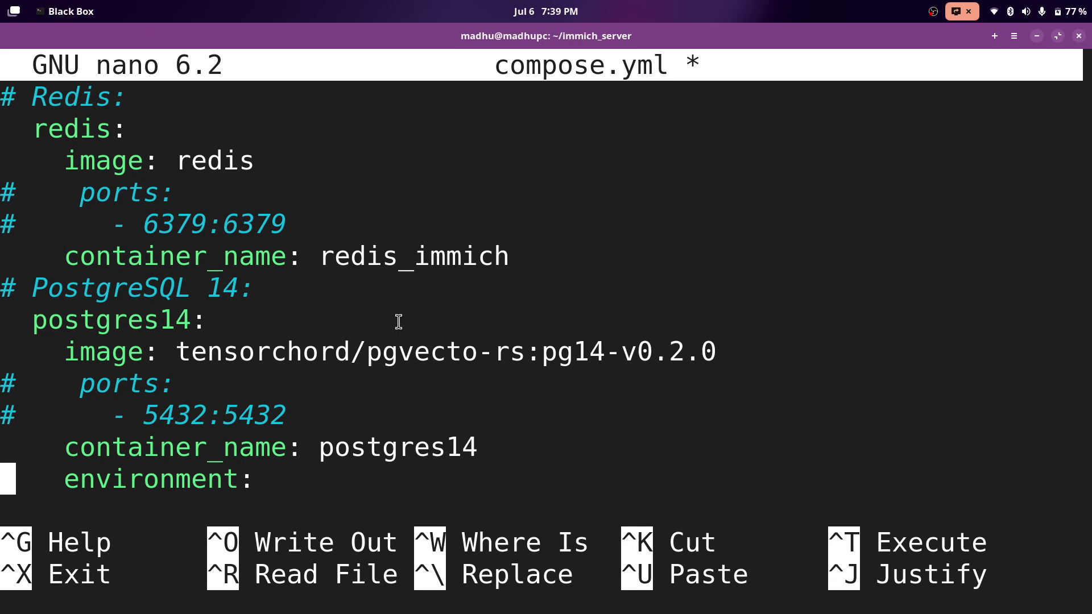
# Rename the Postgres container from postgres14 to postgres_immich.
pyautogui.press('Up')
pyautogui.press('End')
pyautogui.press('BackSpace')
pyautogui.press('BackSpace')
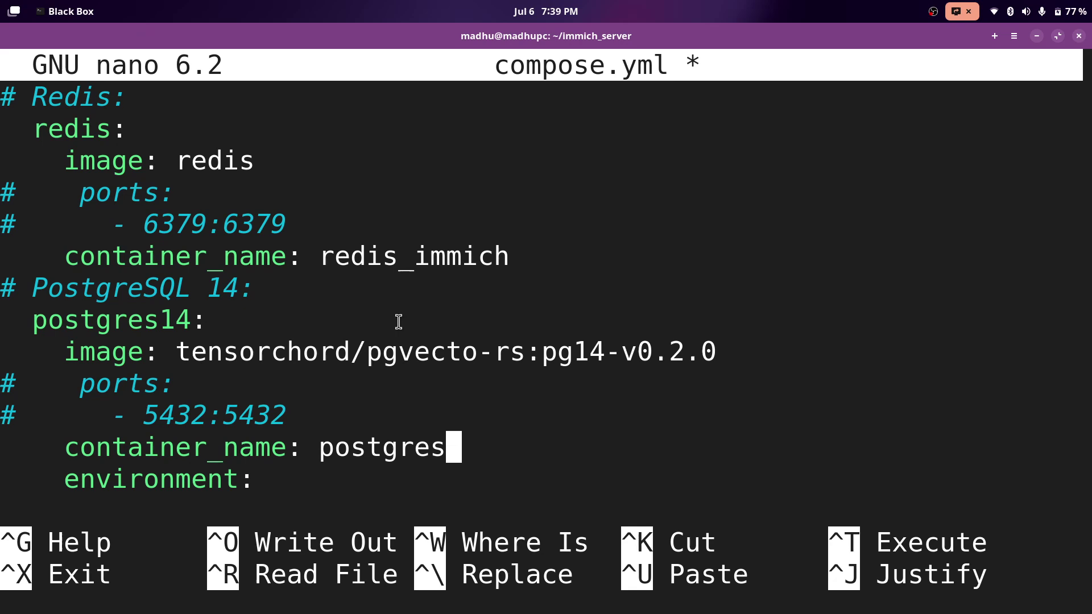
pyautogui.write('_immich')
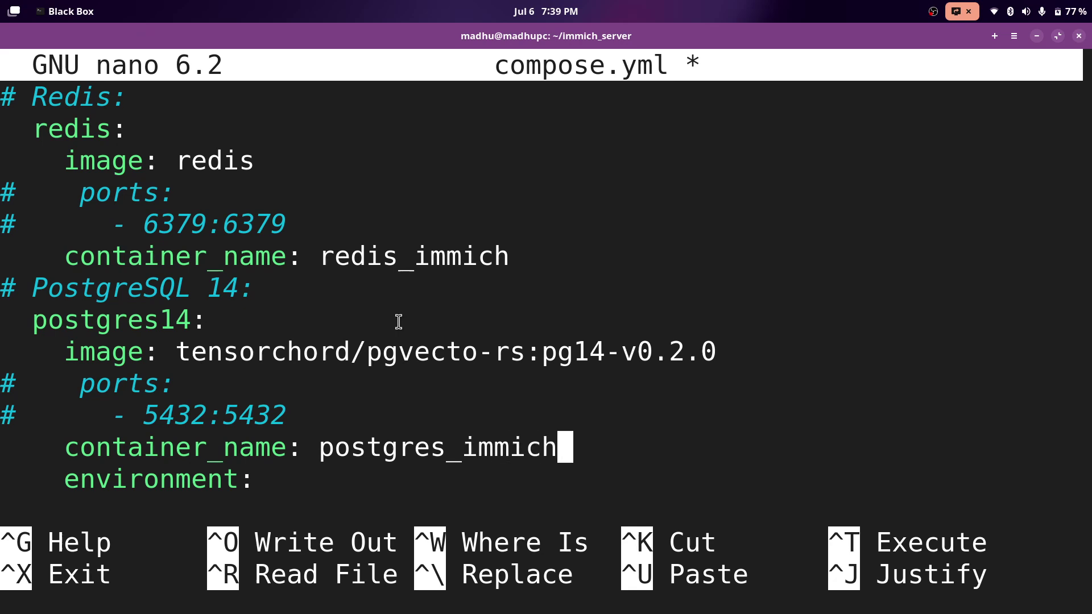
# Paste the POSTGRES_* environment and volumes block, replacing path_to_postgres with ./data.
pyautogui.hotkey('ctrl', 'shift', 'v')
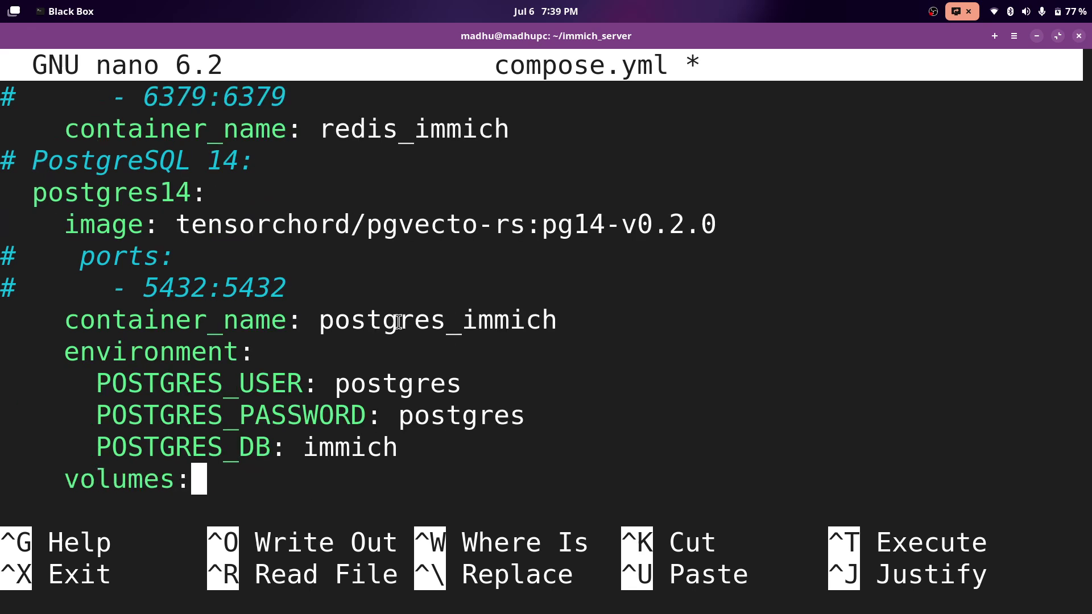
pyautogui.press('Down')
pyautogui.press('Up')
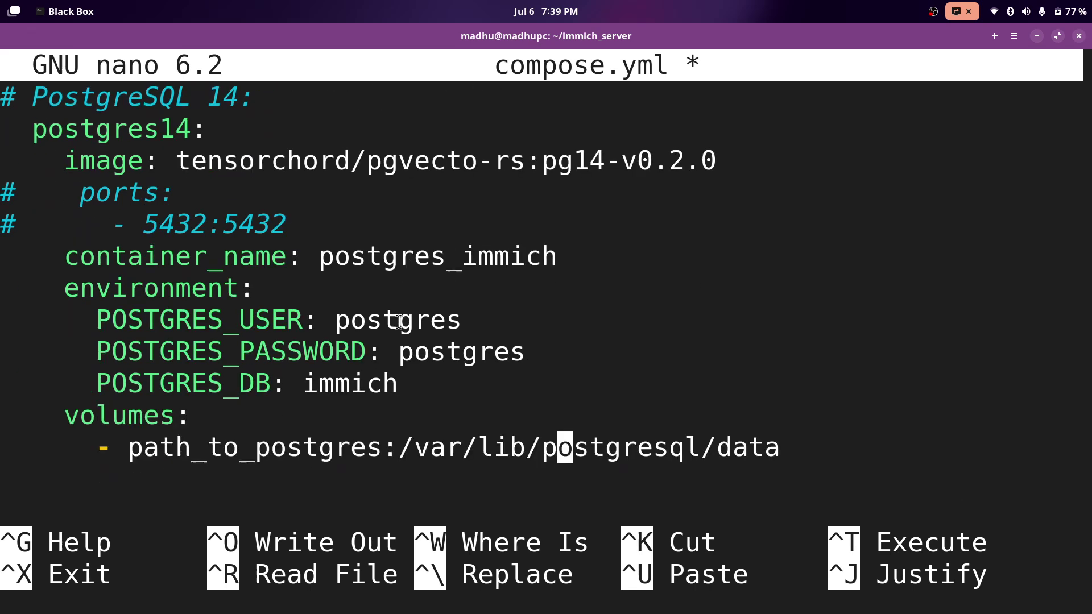
pyautogui.press('Left')
pyautogui.press('Left')
pyautogui.press('Left')
pyautogui.press('Left')
pyautogui.press('Left')
pyautogui.press('Left')
pyautogui.press('Left')
pyautogui.press('Left')
pyautogui.press('Left')
pyautogui.press('Left')
pyautogui.press('Left')
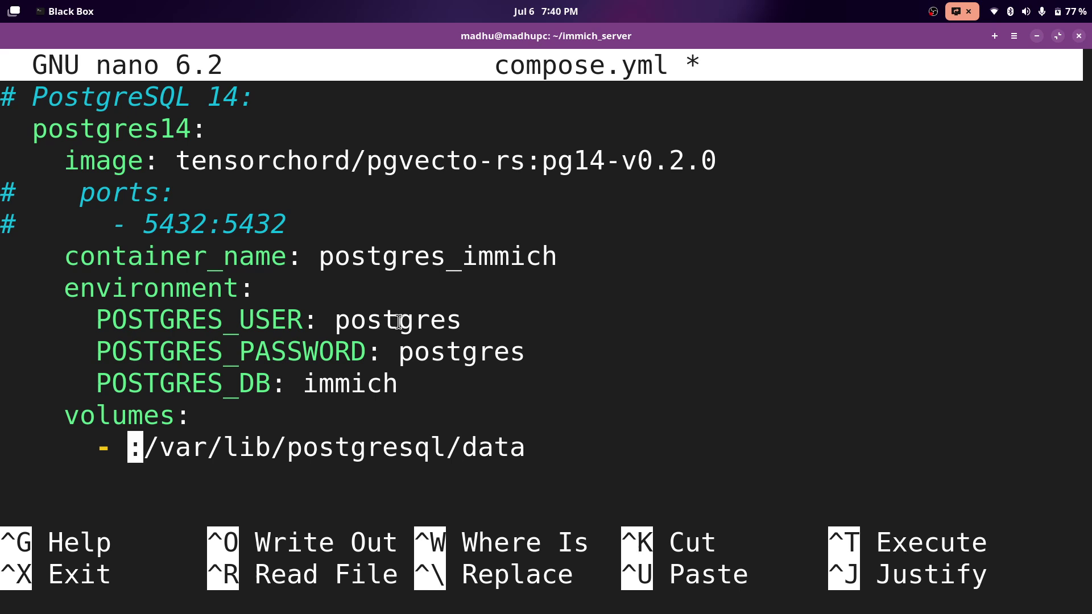
pyautogui.write('./')
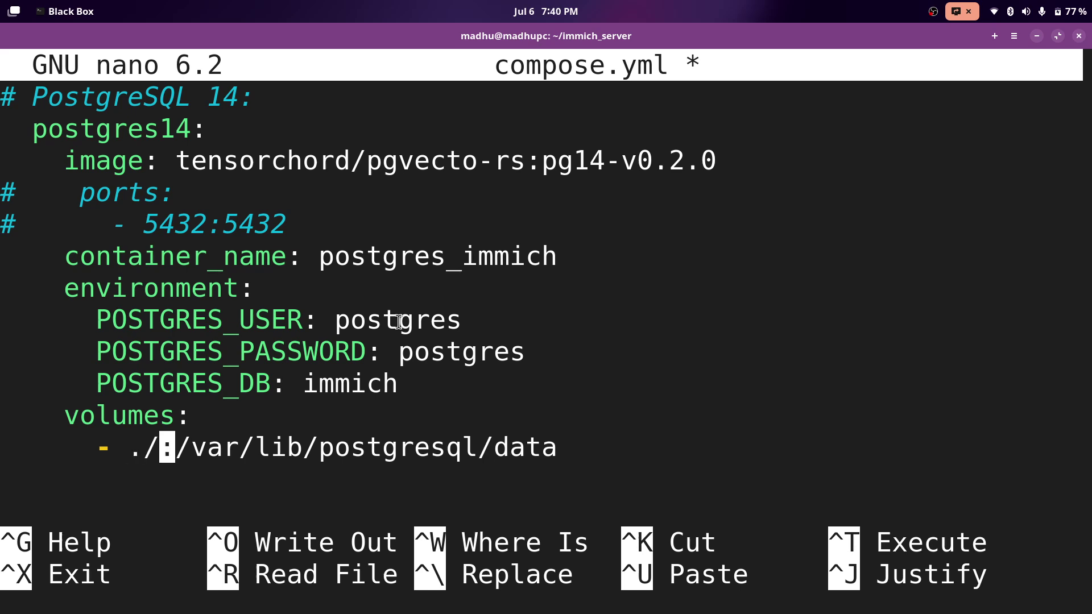
pyautogui.write('data')
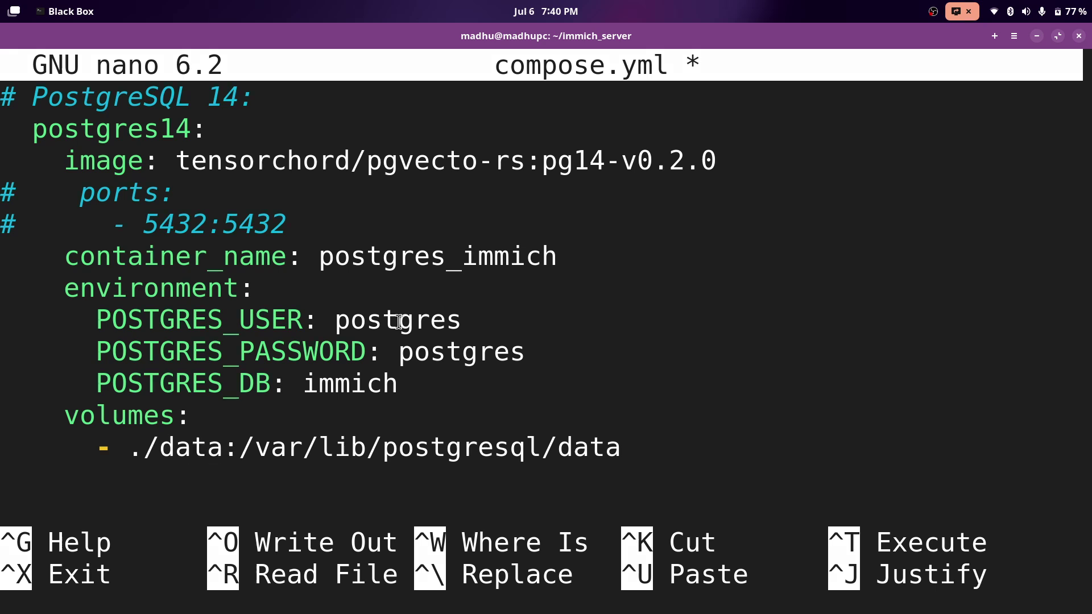
# Save compose.yml and exit nano.
pyautogui.hotkey('ctrl', 'x')
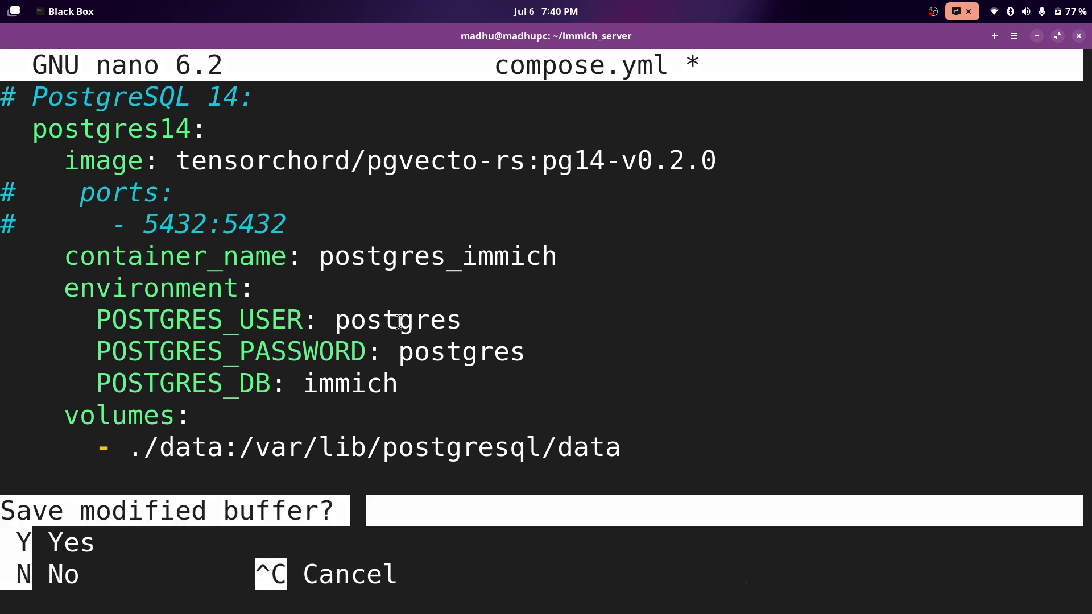
pyautogui.press('y')
pyautogui.press('Return')
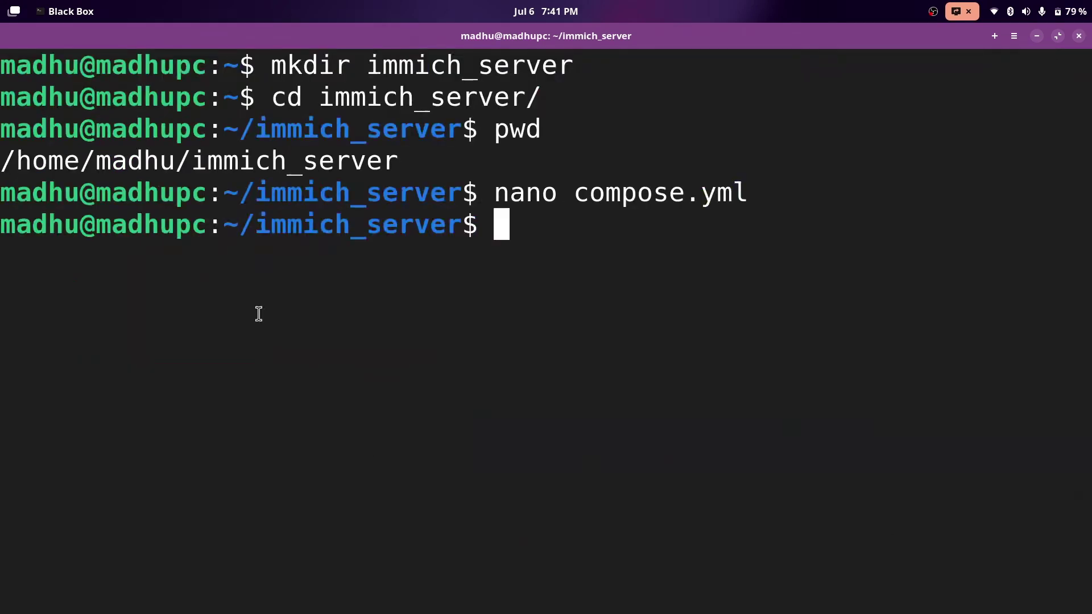
# List the folder with ls to confirm compose.yml is there.
pyautogui.write('ls')
pyautogui.press('Return')
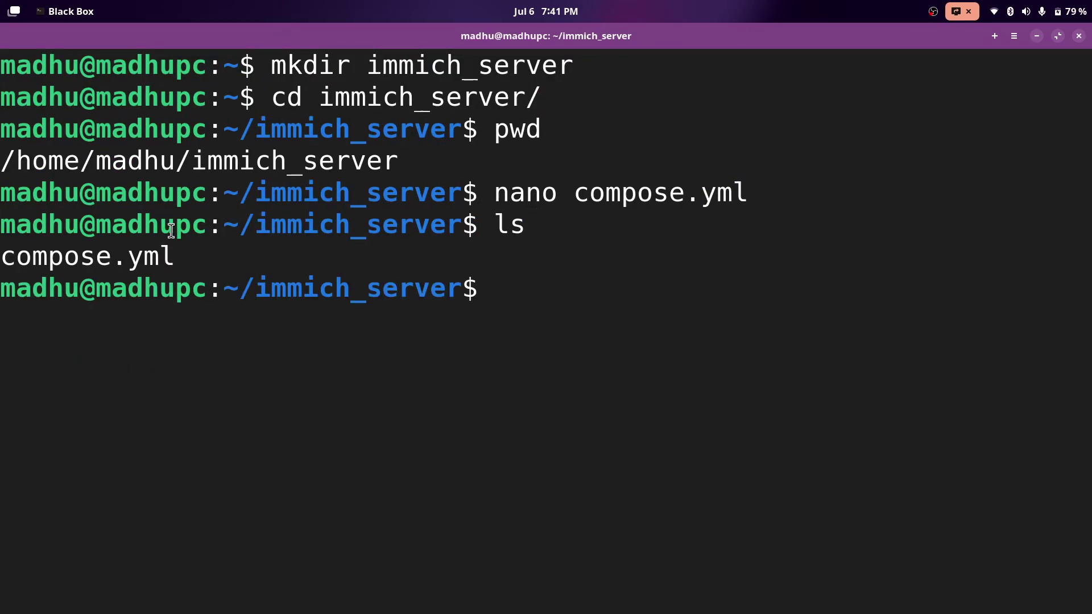
pyautogui.moveTo(173, 256); pyautogui.dragTo(14, 254)
pyautogui.click(304, 253)
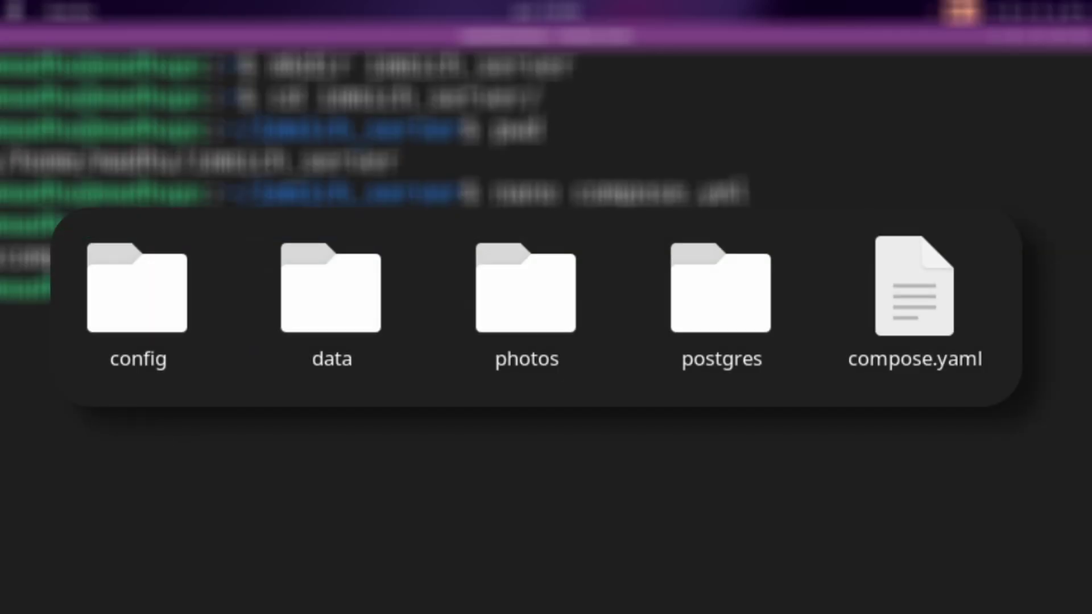
# Clear the screen and run docker compose up -d --force-recreate to start the Immich containers.
pyautogui.write('clear')
pyautogui.press('Return')
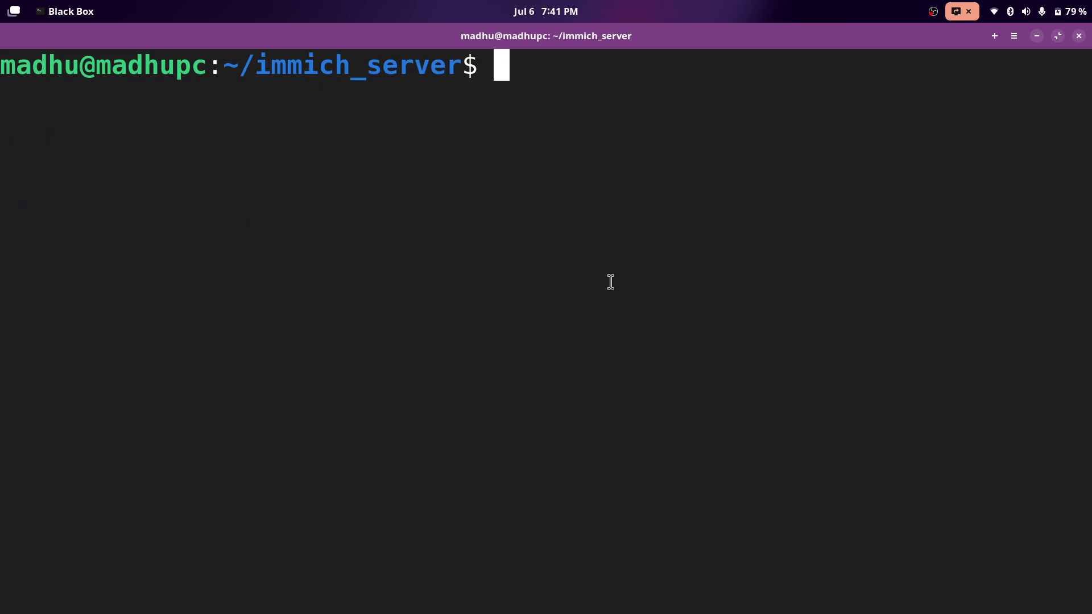
pyautogui.write('do')
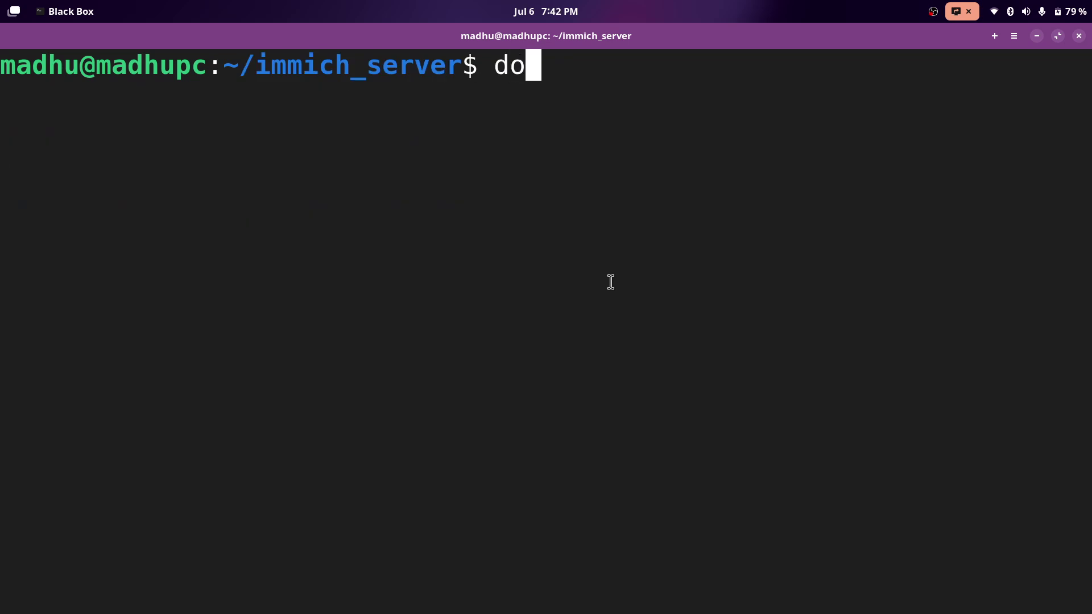
pyautogui.write('cker compose')
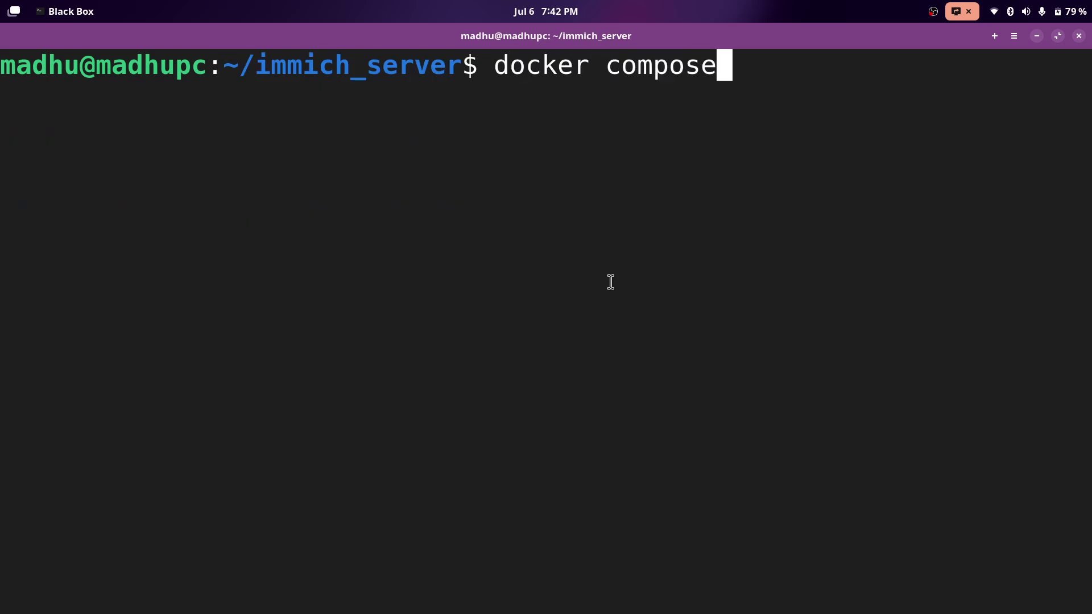
pyautogui.write(' up -d')
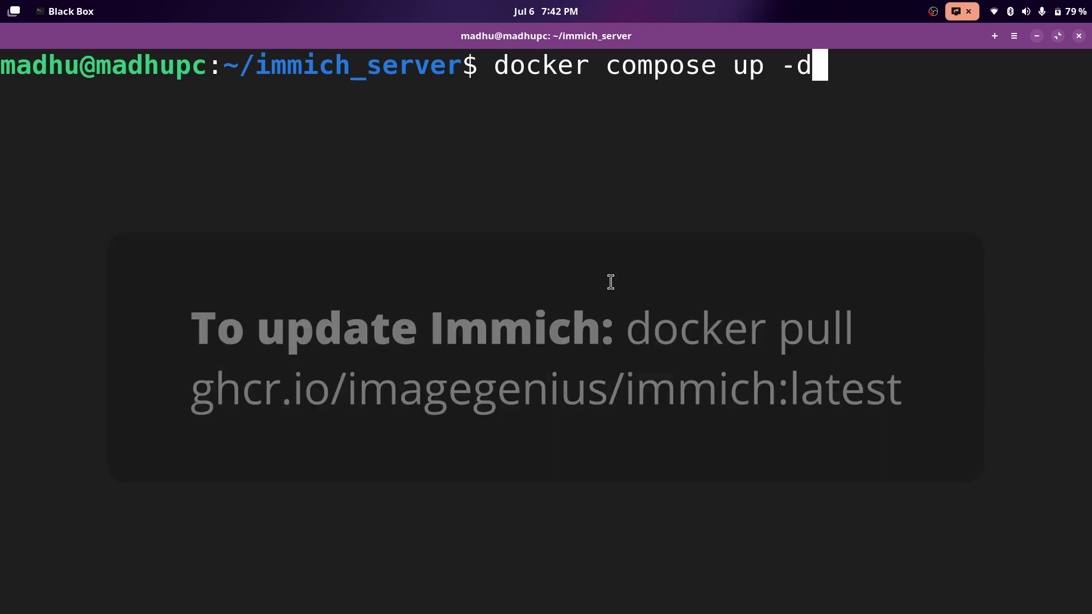
pyautogui.write('-')
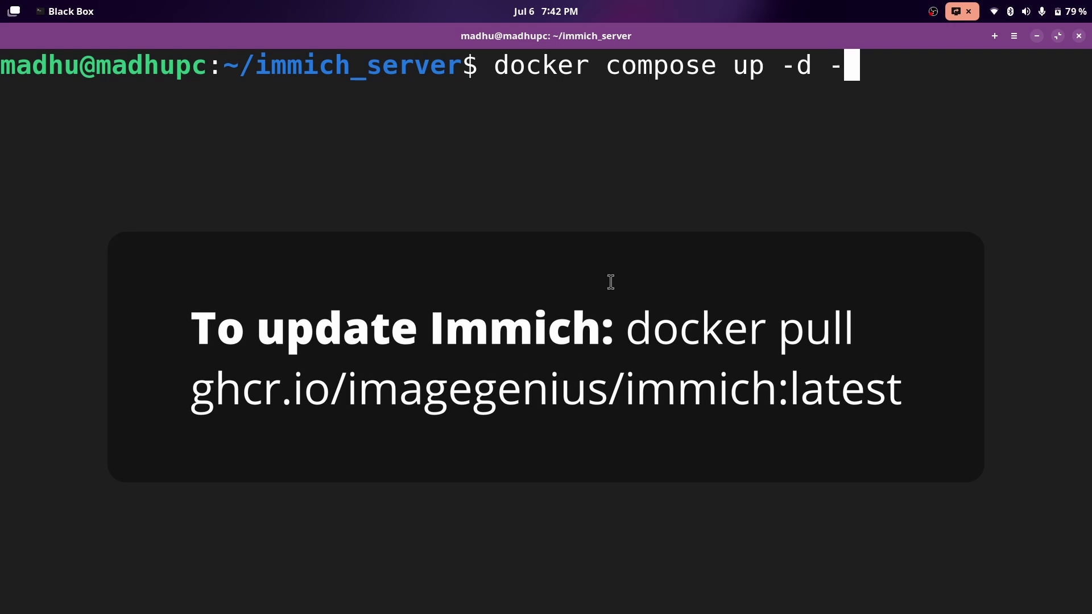
pyautogui.write('-force-recreate')
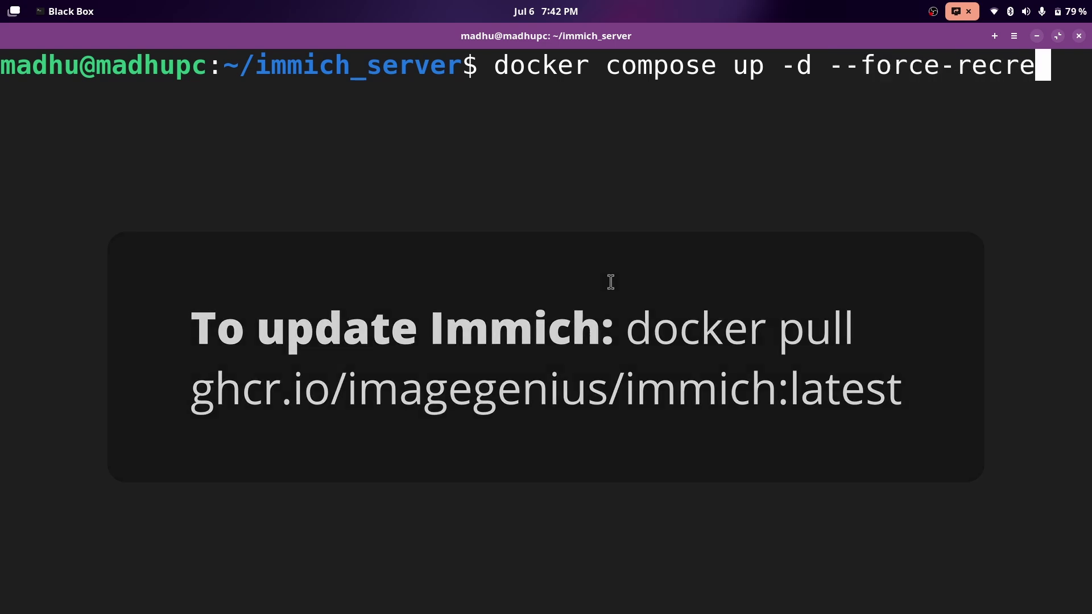
pyautogui.press('Return')
pyautogui.press('Up')
pyautogui.press('Up')
pyautogui.press('Home')
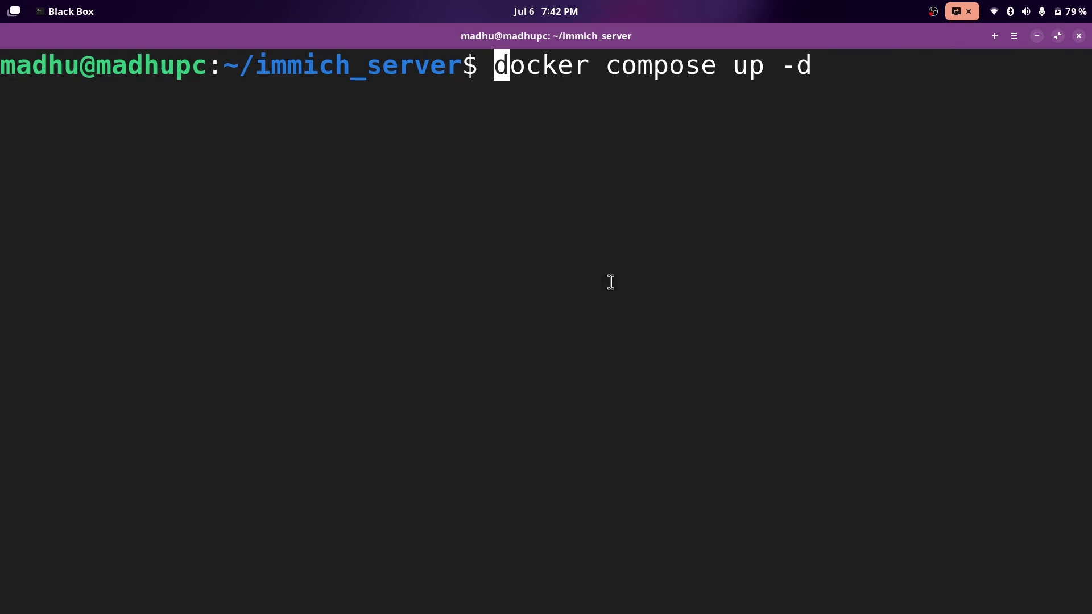
pyautogui.write('sudo')
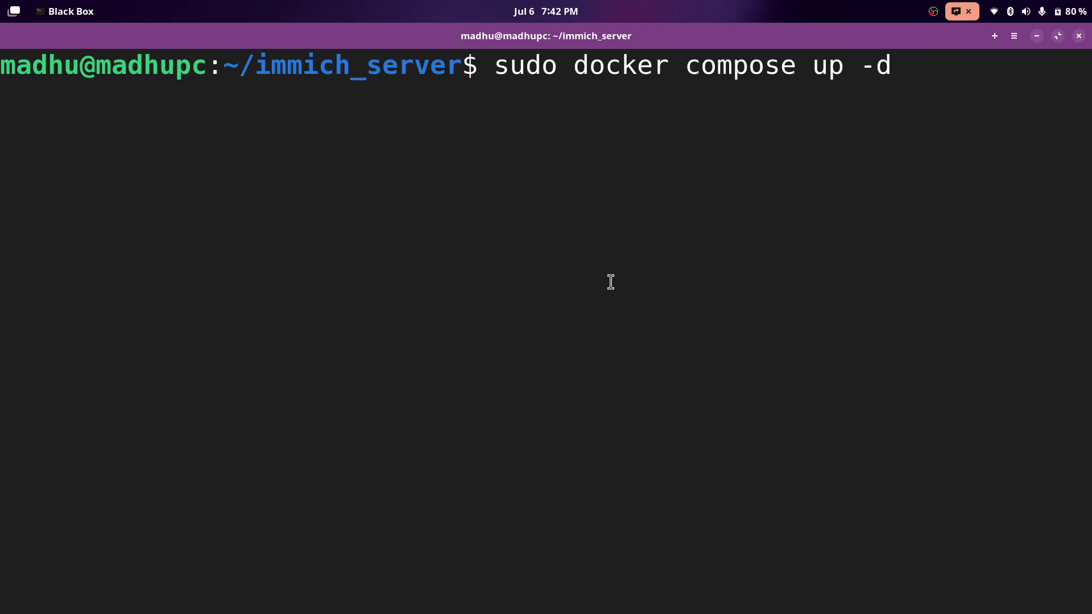
pyautogui.press('BackSpace')
pyautogui.press('BackSpace')
pyautogui.press('BackSpace')
pyautogui.press('BackSpace')
pyautogui.press('BackSpace')
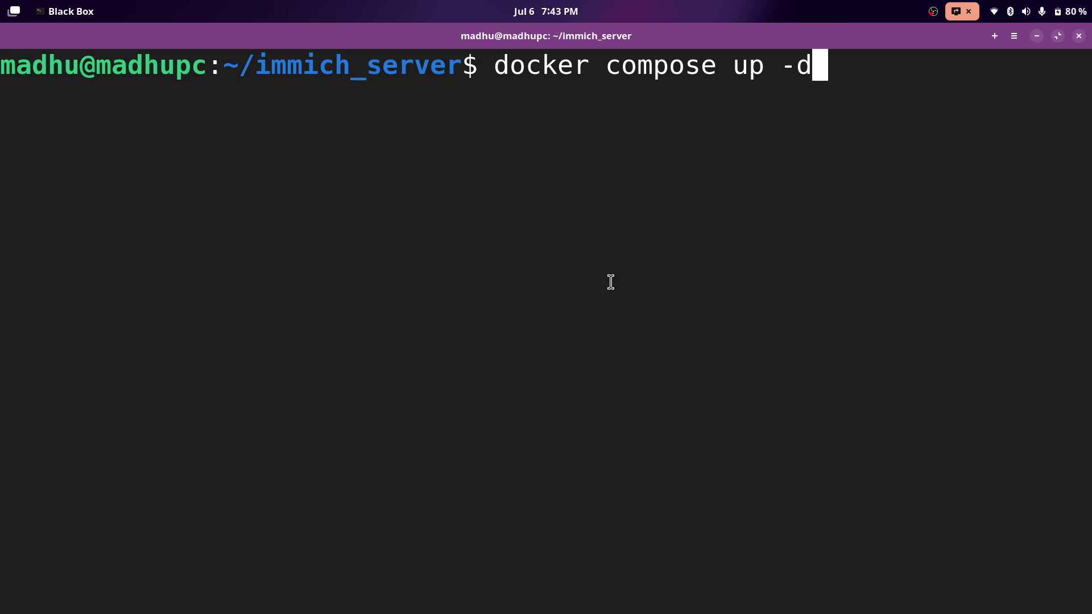
pyautogui.press('Return')
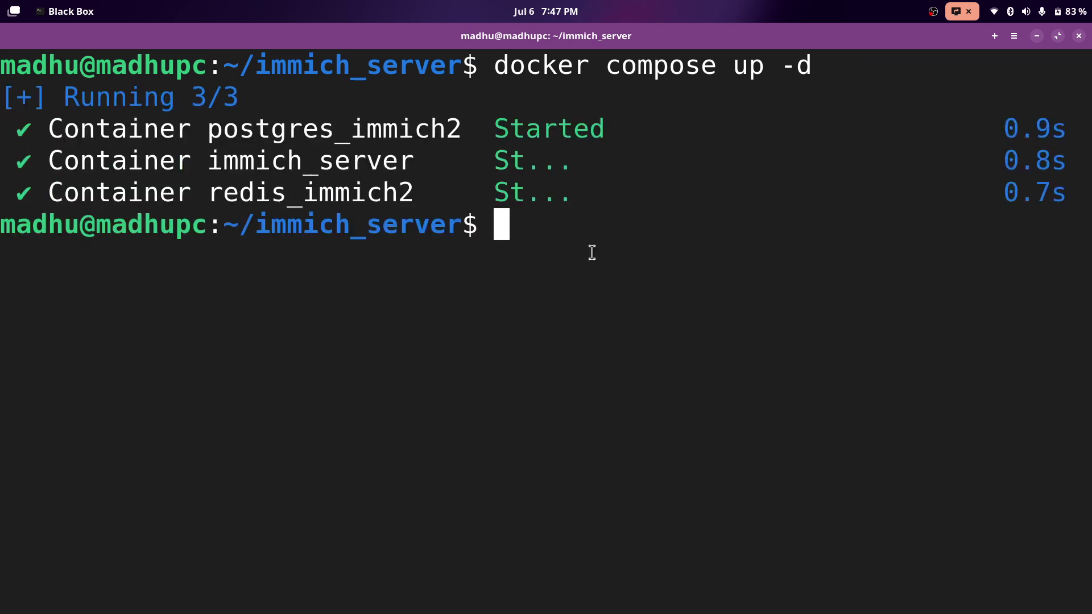
pyautogui.moveTo(989, 129); pyautogui.dragTo(1069, 196)
pyautogui.click(1069, 200)
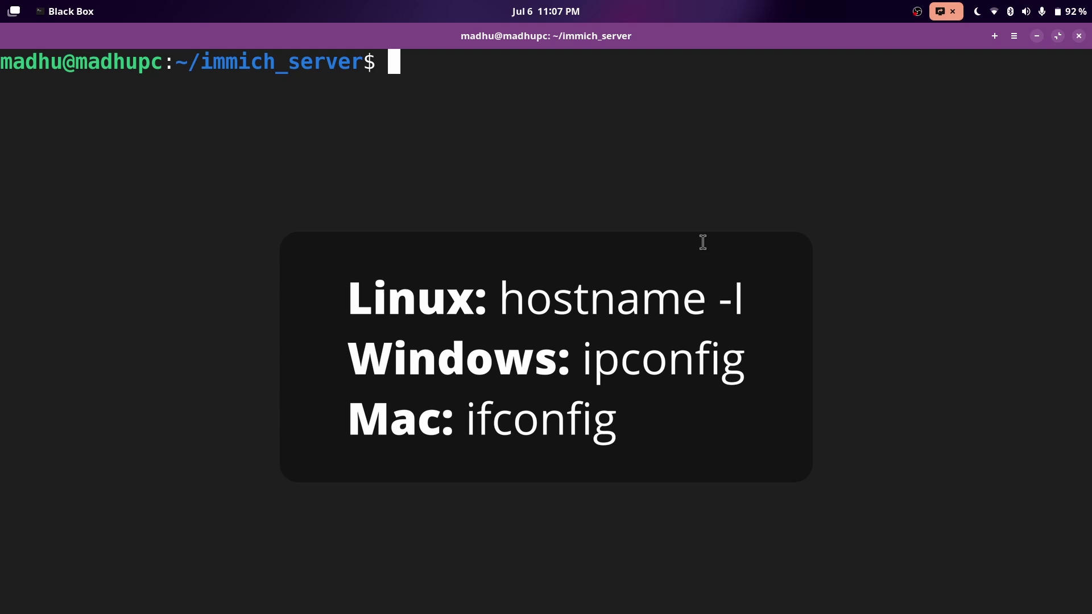
# Run hostname -I to list the IP addresses, then type ifconfig as the alternative.
pyautogui.write('hostname -I')
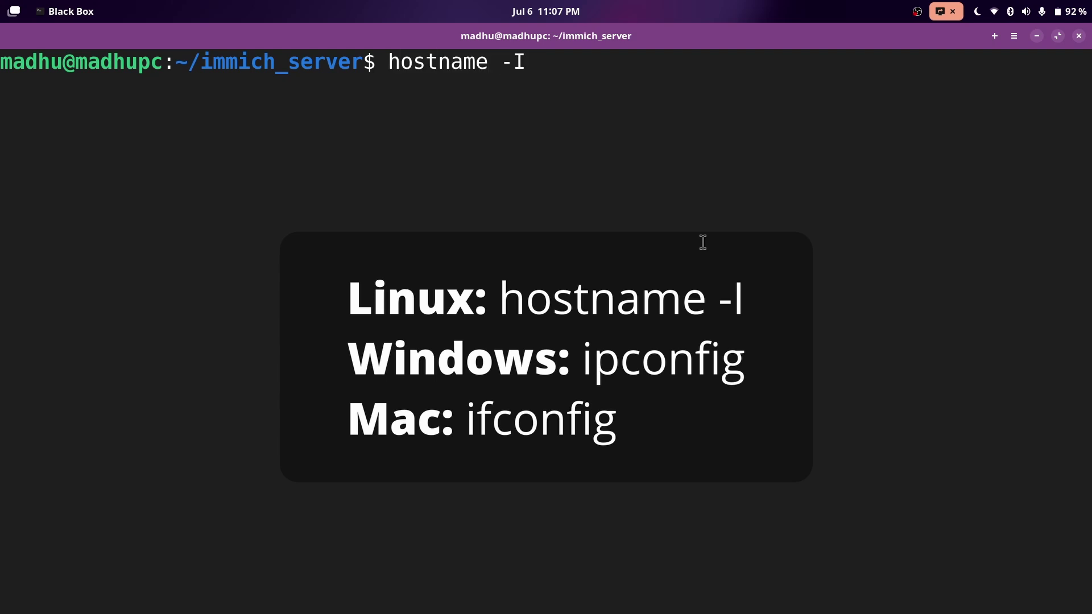
pyautogui.press('Return')
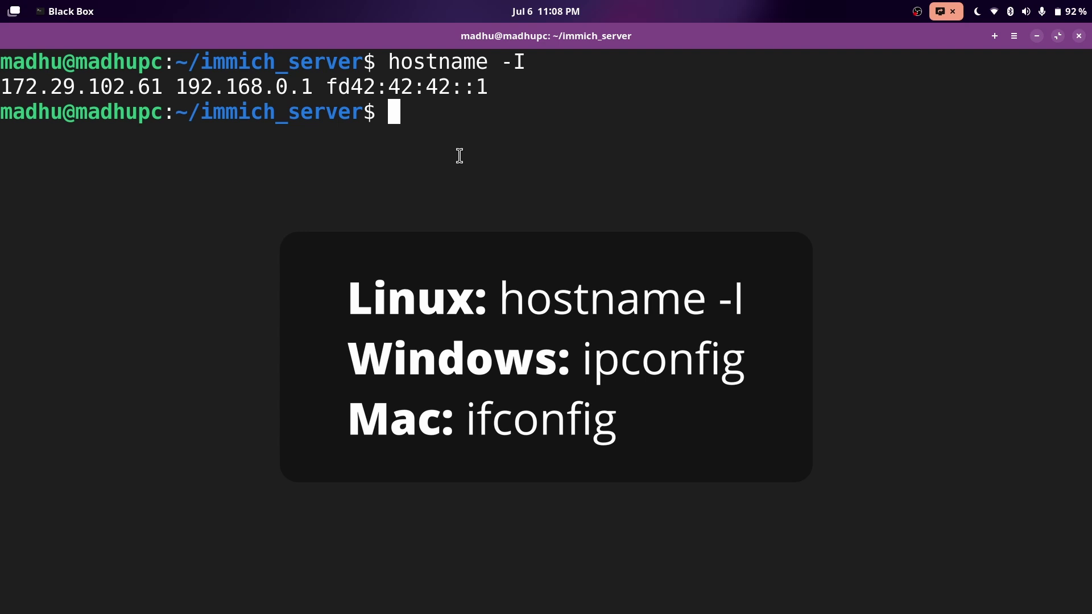
pyautogui.write('ipconfig')
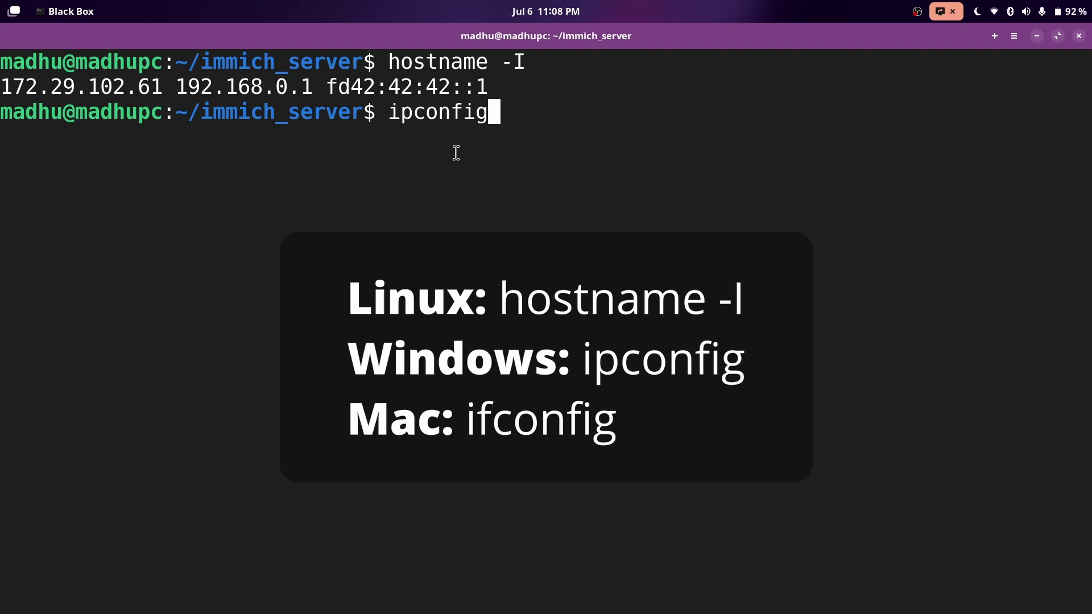
pyautogui.hotkey('ctrl', 'u')
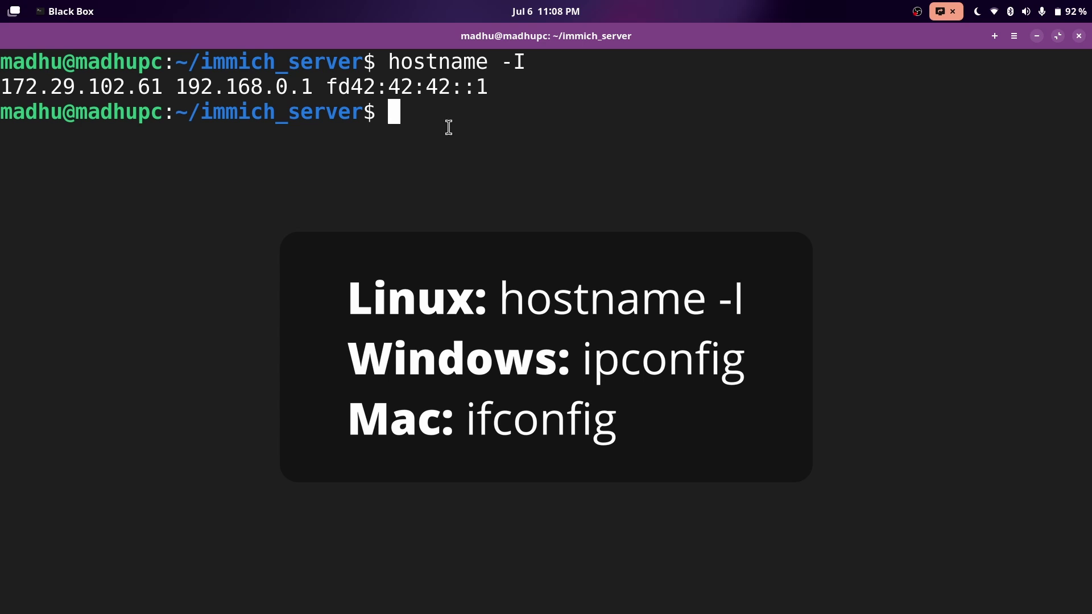
pyautogui.write('ifconfig')
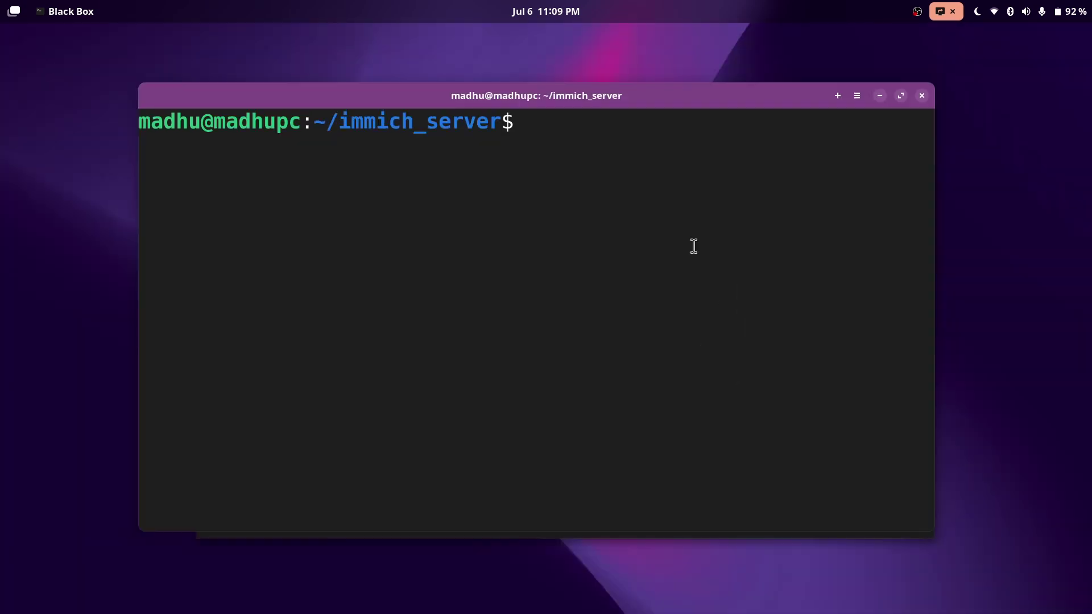
# Load Immich at 192.168.1.2:8080 in a maximized Chromium window and start the first-account setup.
pyautogui.press('super')
pyautogui.click(689, 262)
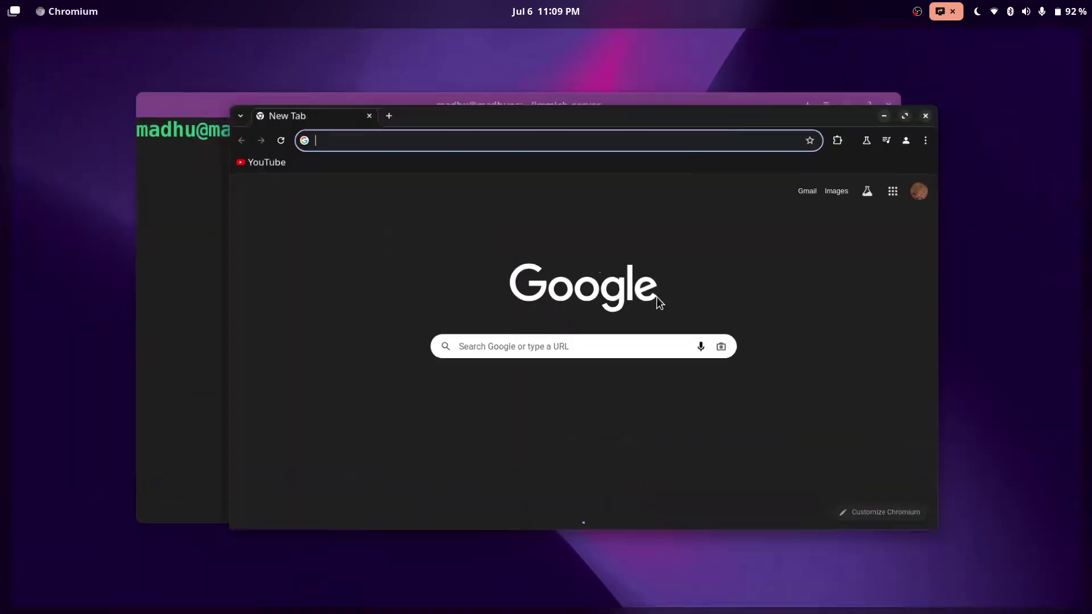
pyautogui.write('192.168.1.2')
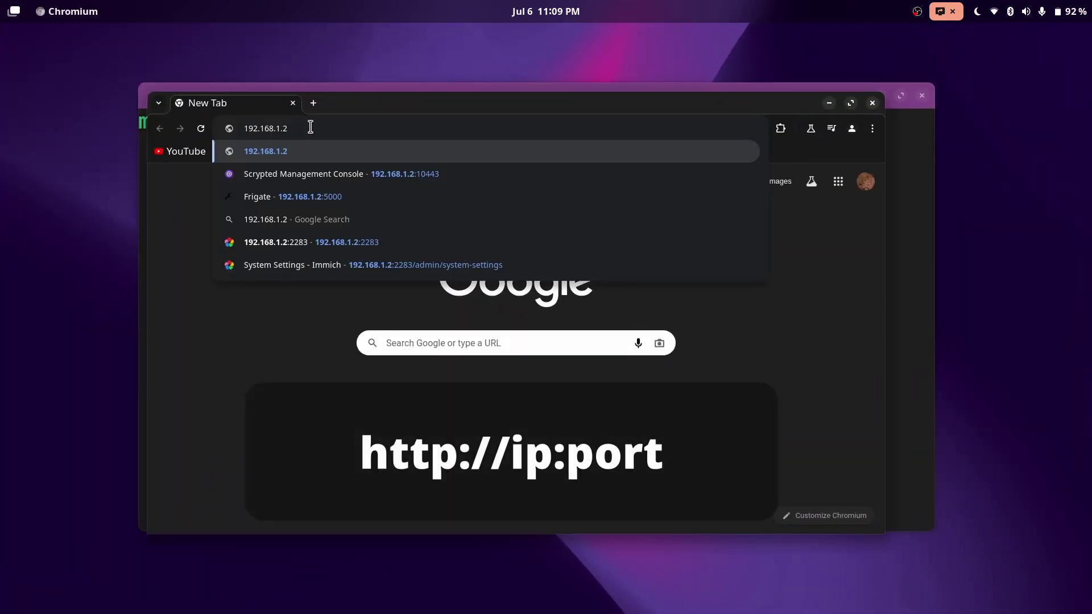
pyautogui.write(':')
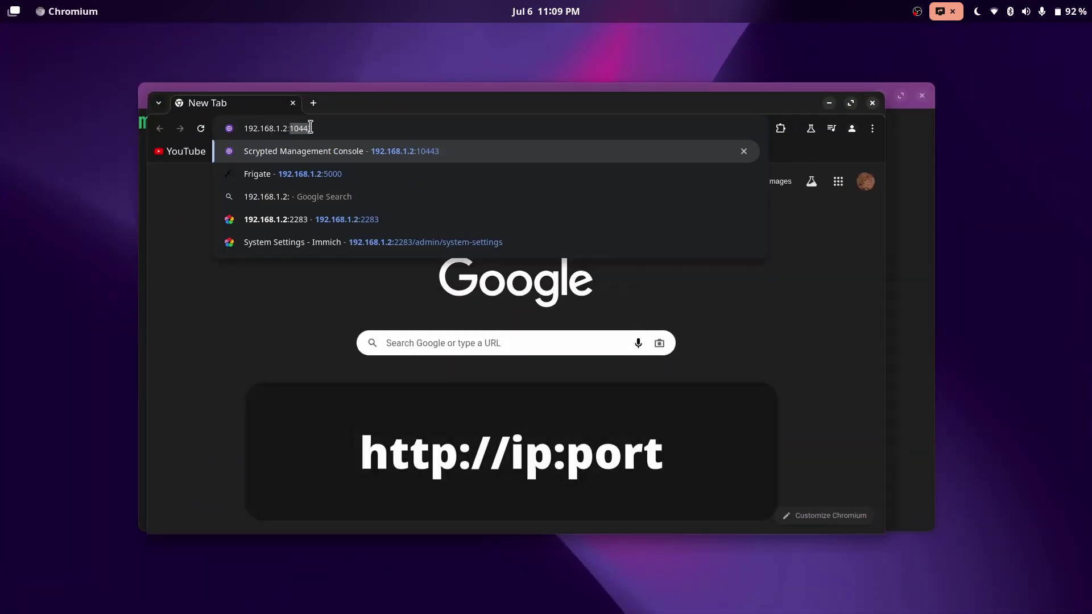
pyautogui.write('8080')
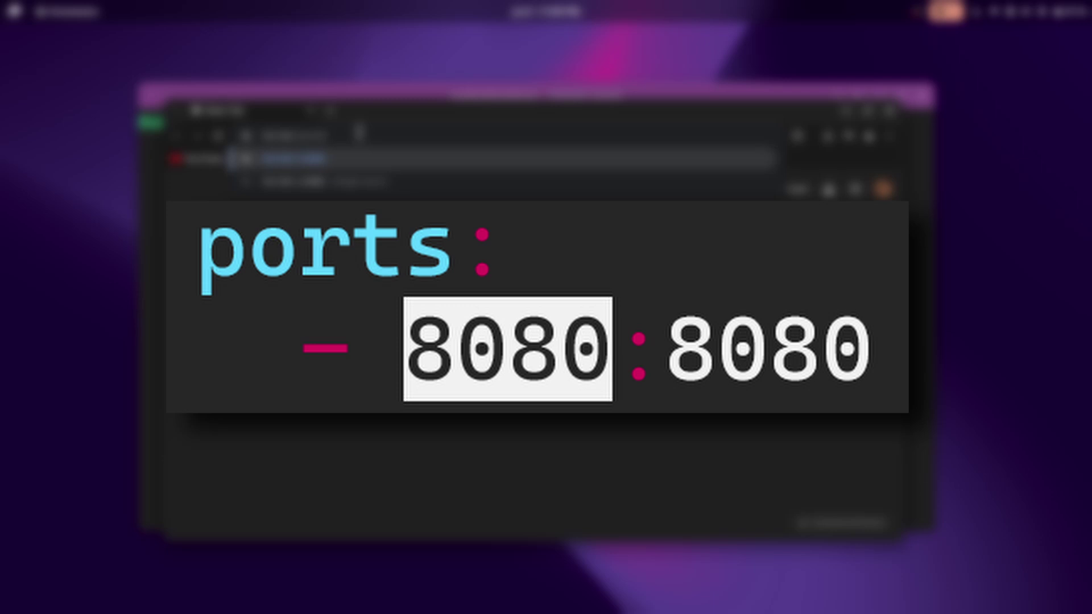
pyautogui.press('Home')
pyautogui.write('http')
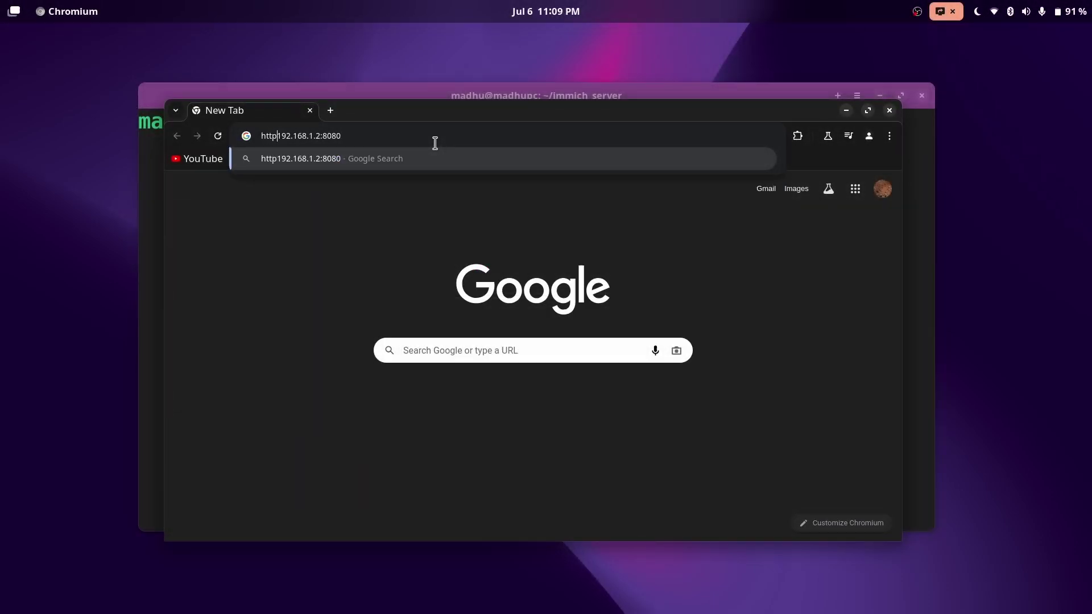
pyautogui.write('://')
pyautogui.hotkey('shift', 'Home')
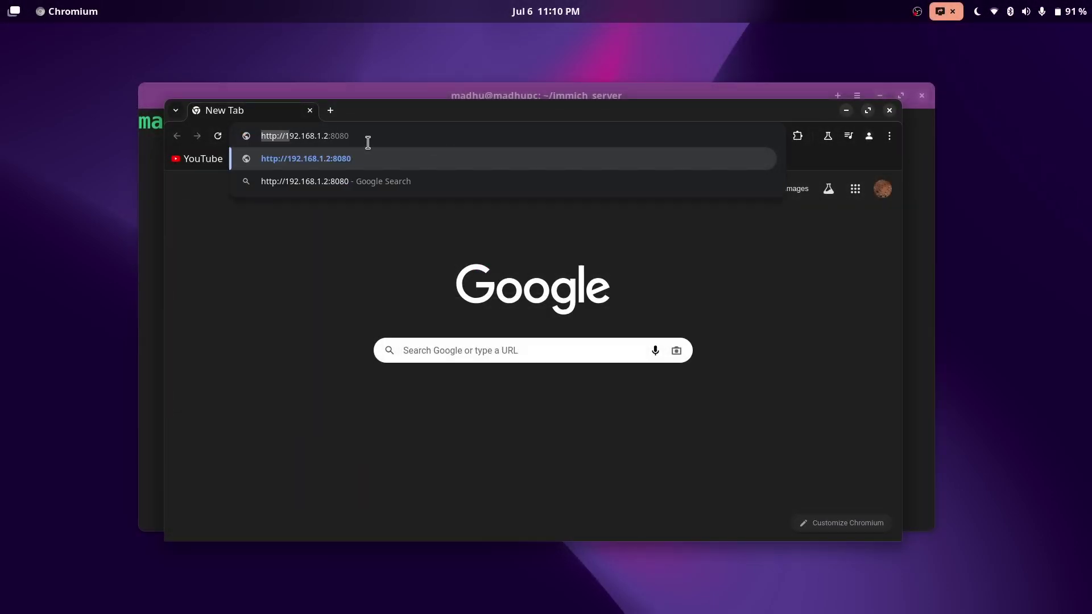
pyautogui.press('BackSpace')
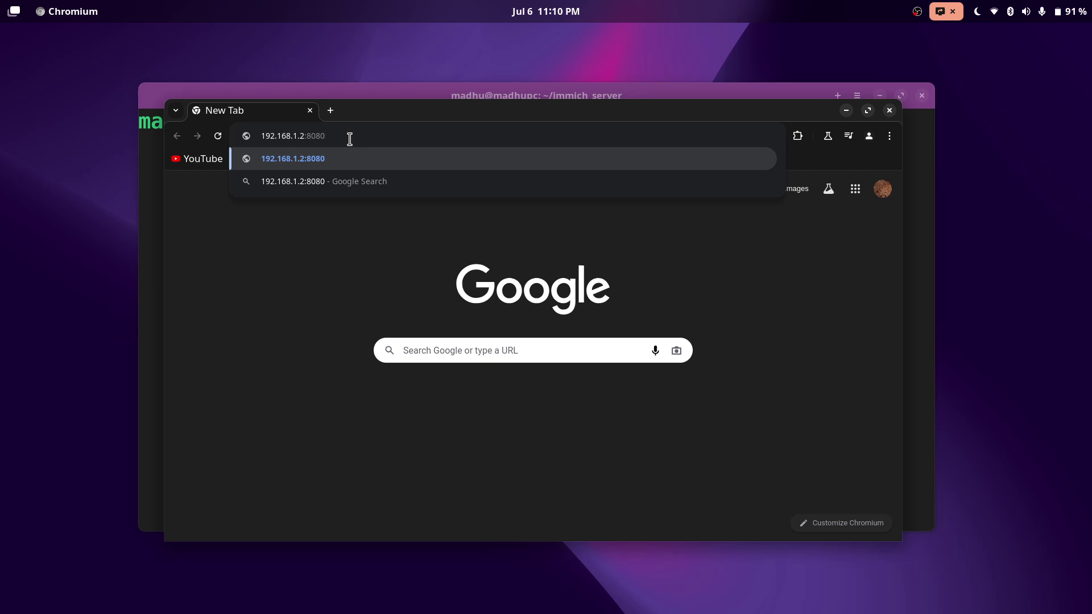
pyautogui.press('Return')
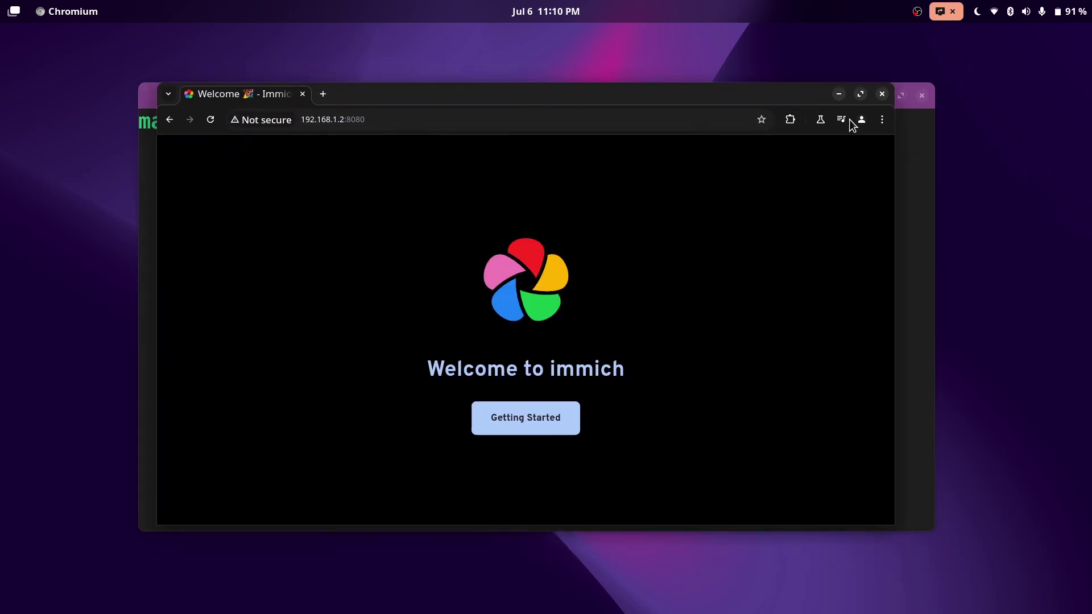
pyautogui.press('super+Up')
pyautogui.click(606, 486)
# Register the admin account named admin with an e-mail and password.
pyautogui.scroll(-3, 804, 304)
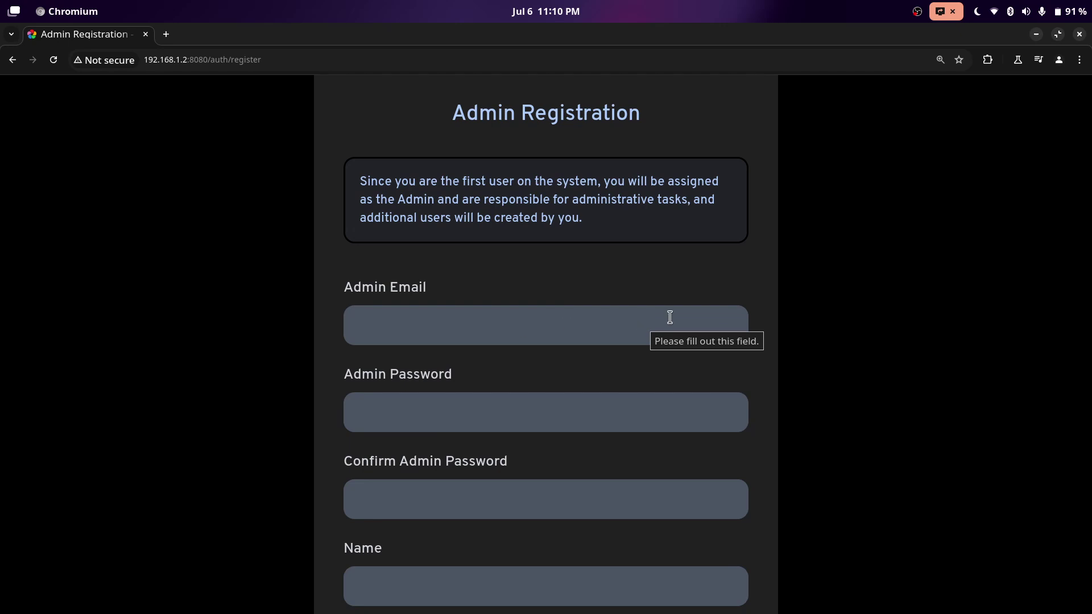
pyautogui.click(530, 334)
pyautogui.write('test@test.com')
pyautogui.press('Tab')
pyautogui.write('test')
pyautogui.press('Tab')
pyautogui.write('test')
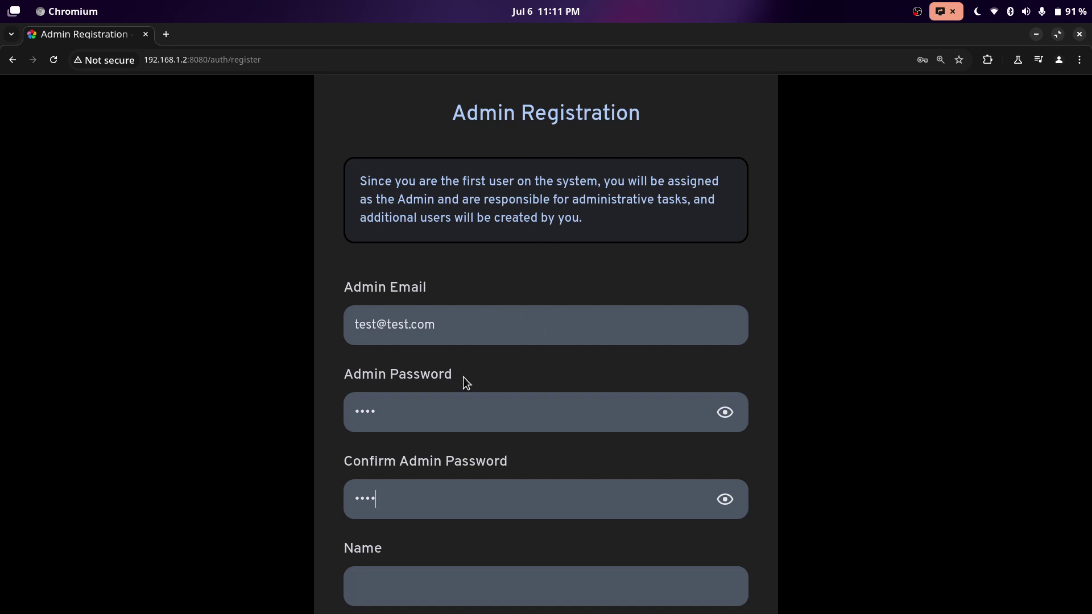
pyautogui.scroll(-3, 481, 344)
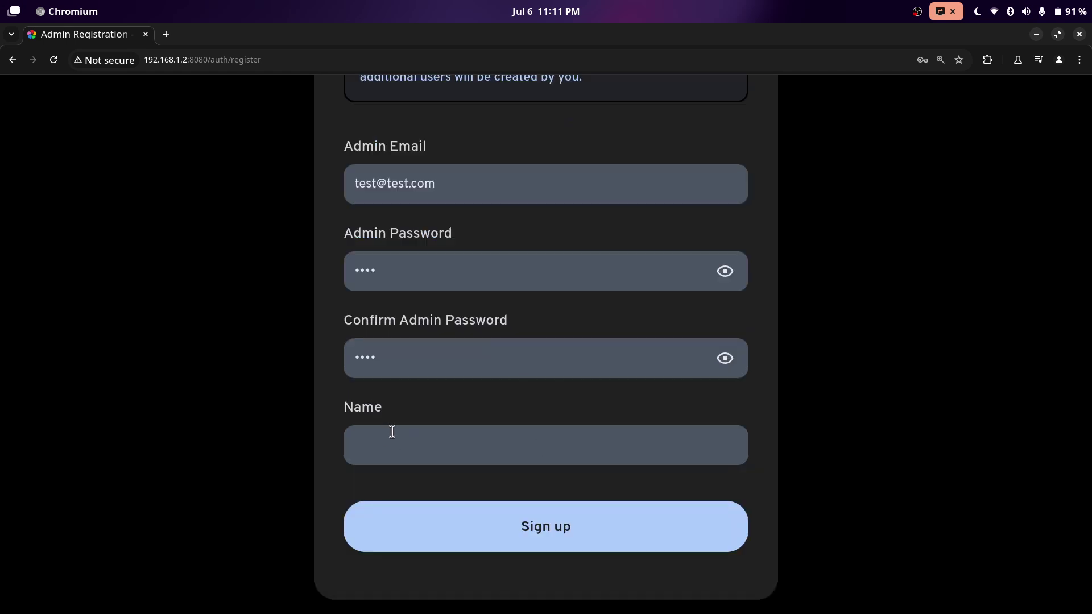
pyautogui.click(407, 443)
pyautogui.write('admin')
pyautogui.click(487, 535)
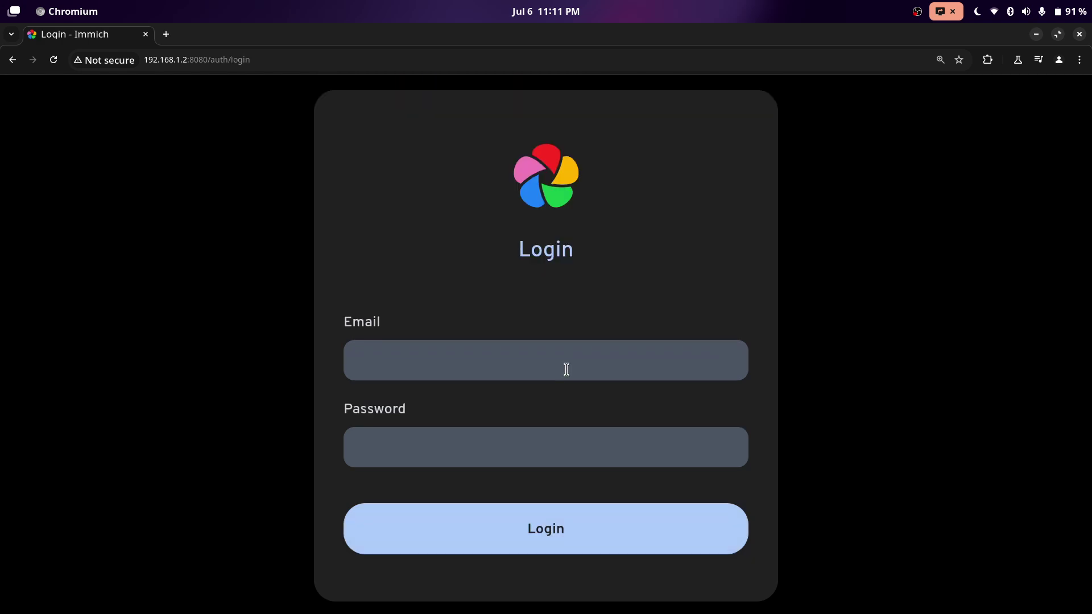
# Log in with the new admin account's e-mail and password.
pyautogui.click(567, 370)
pyautogui.write('test@test.com')
pyautogui.click(439, 434)
pyautogui.write('test')
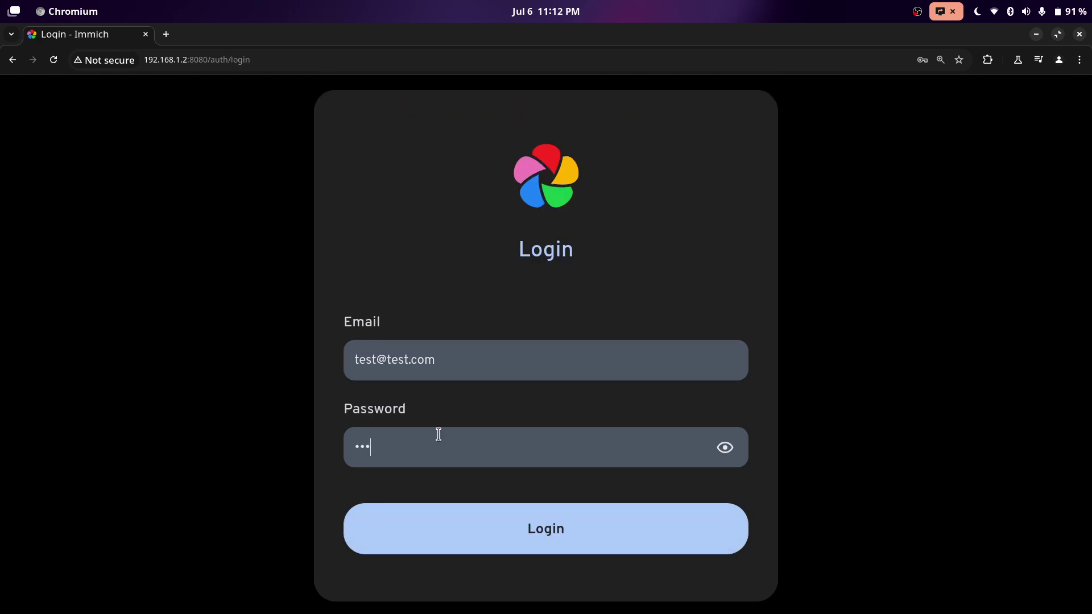
pyautogui.click(495, 525)
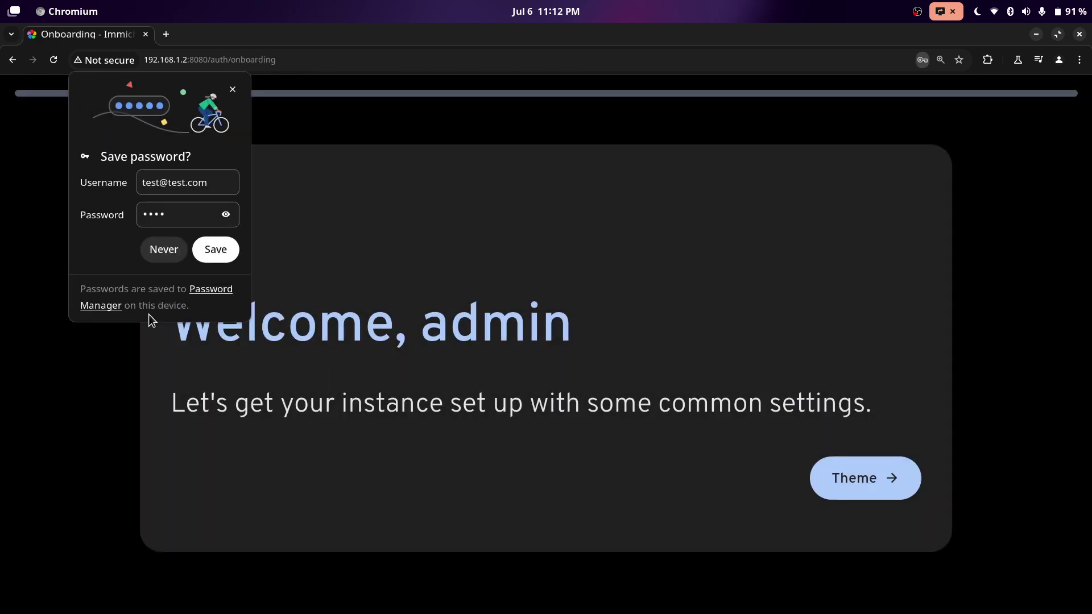
# Decline saving the password and enable the storage template engine during onboarding.
pyautogui.click(159, 251)
pyautogui.click(865, 478)
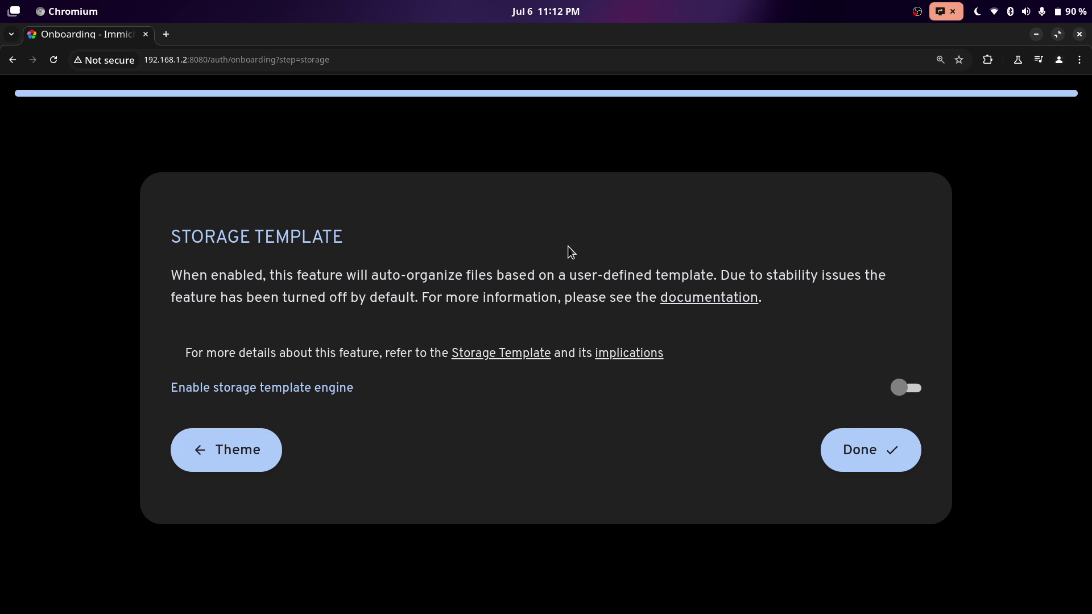
pyautogui.click(905, 387)
pyautogui.scroll(-10, 878, 490)
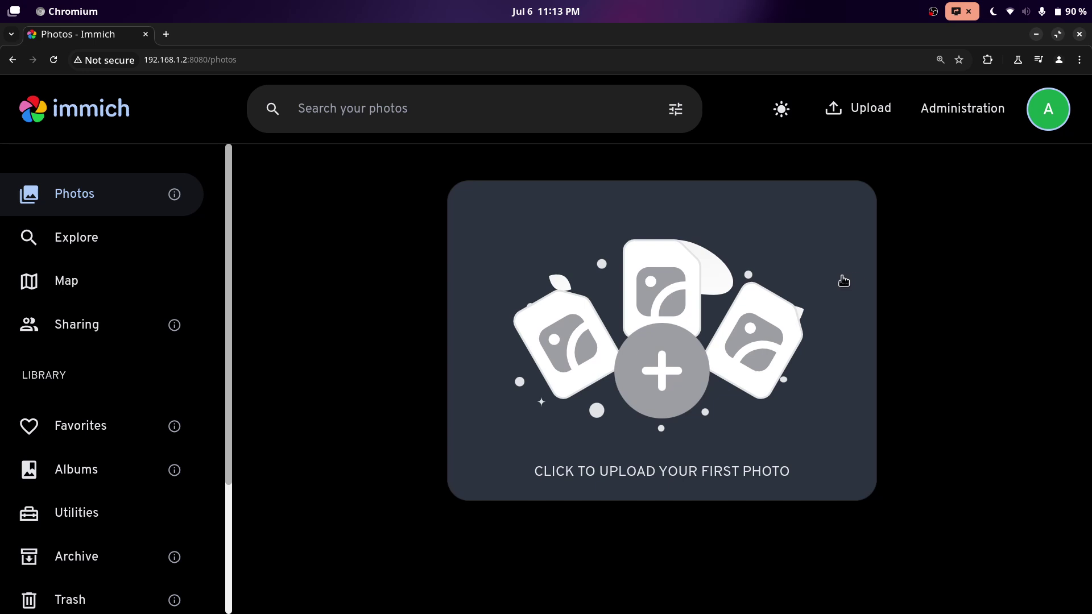
# Create a new external library owned by admin under Administration > External Libraries.
pyautogui.click(959, 119)
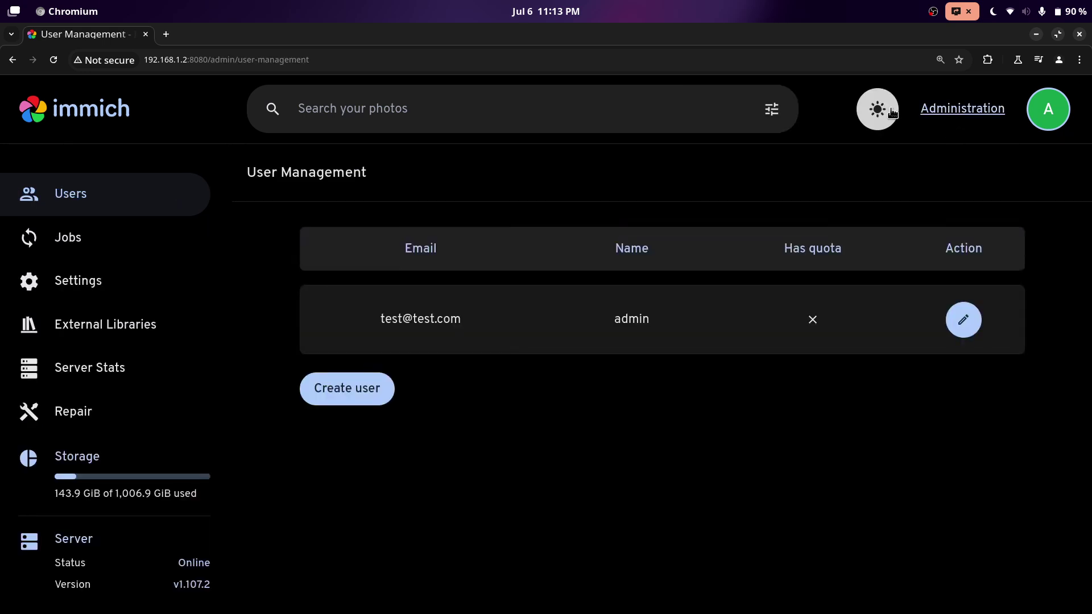
pyautogui.click(166, 328)
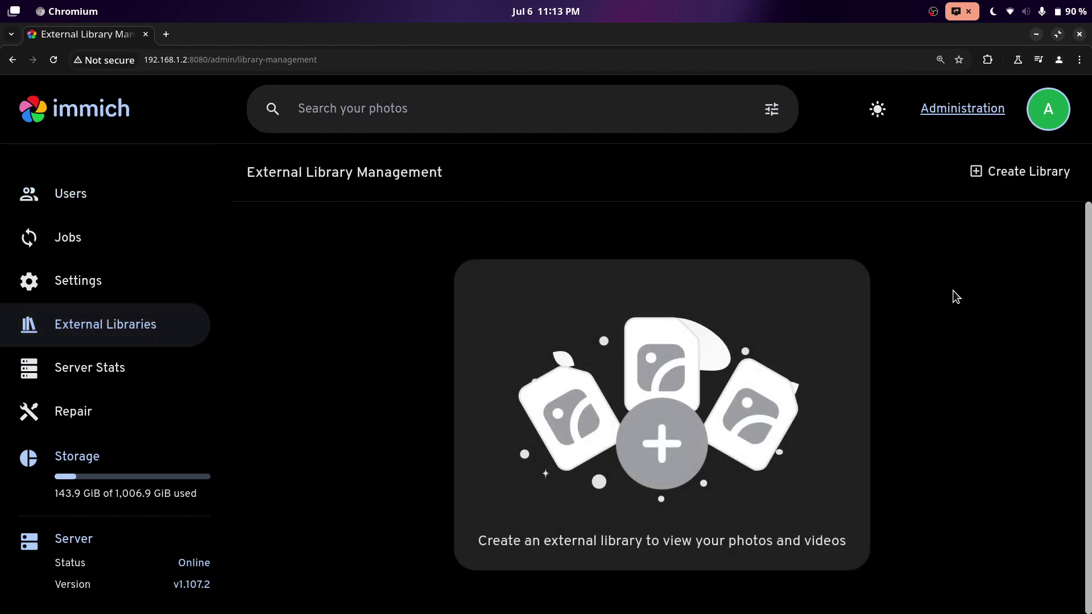
pyautogui.click(999, 180)
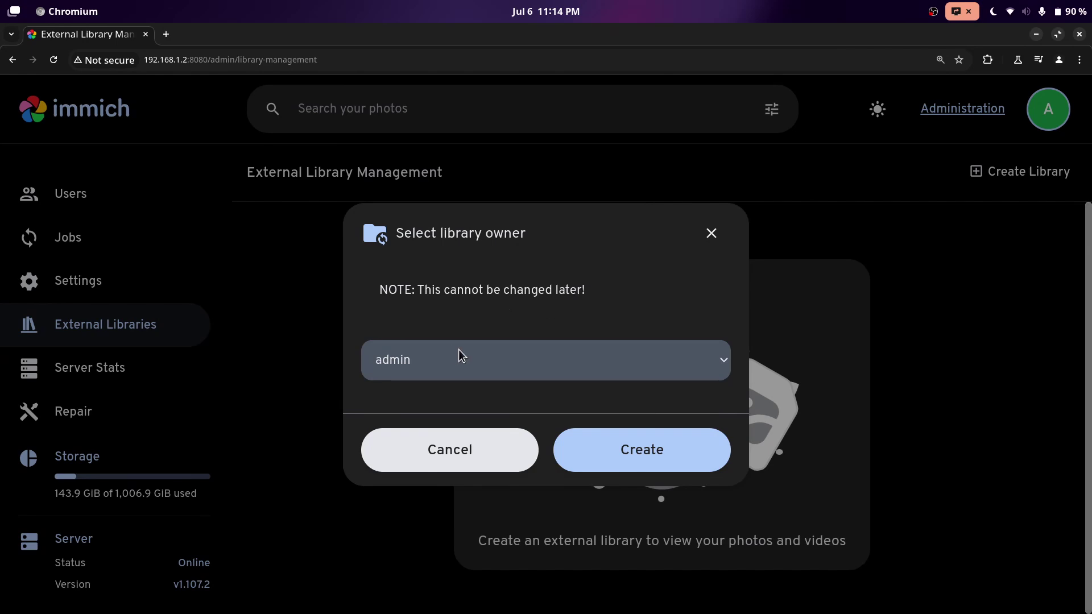
pyautogui.click(643, 447)
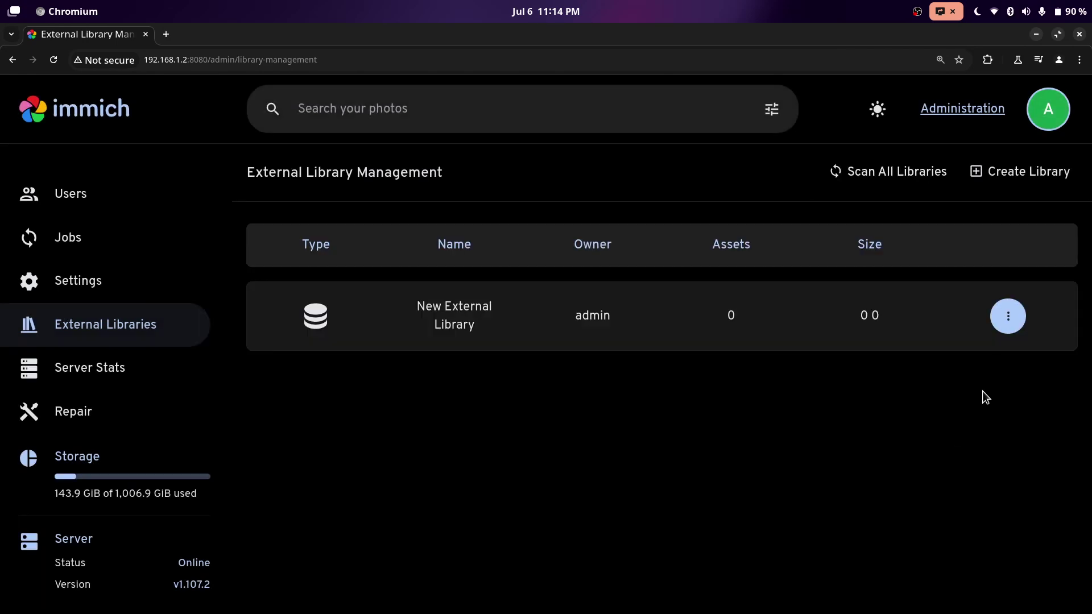
# Add /mnt/z as the library's import path and save it.
pyautogui.click(1006, 319)
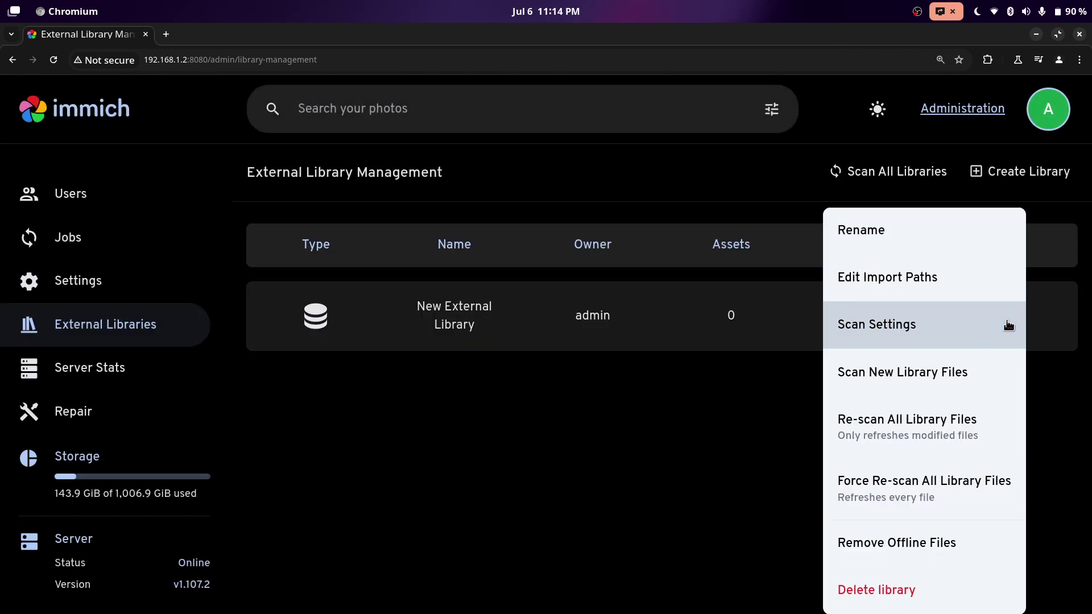
pyautogui.click(887, 279)
pyautogui.click(967, 402)
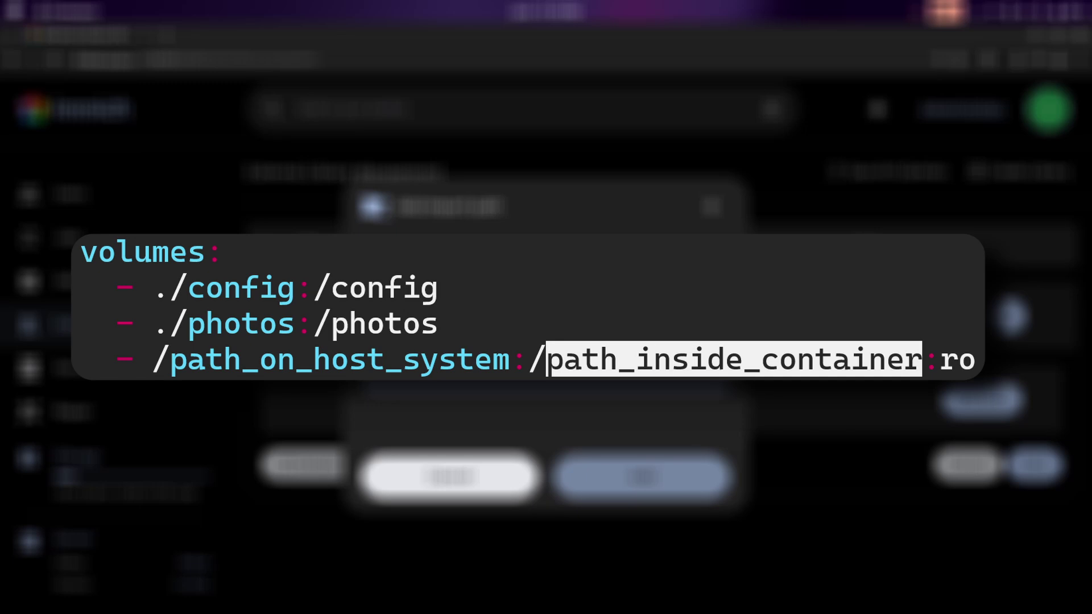
pyautogui.write('/mn')
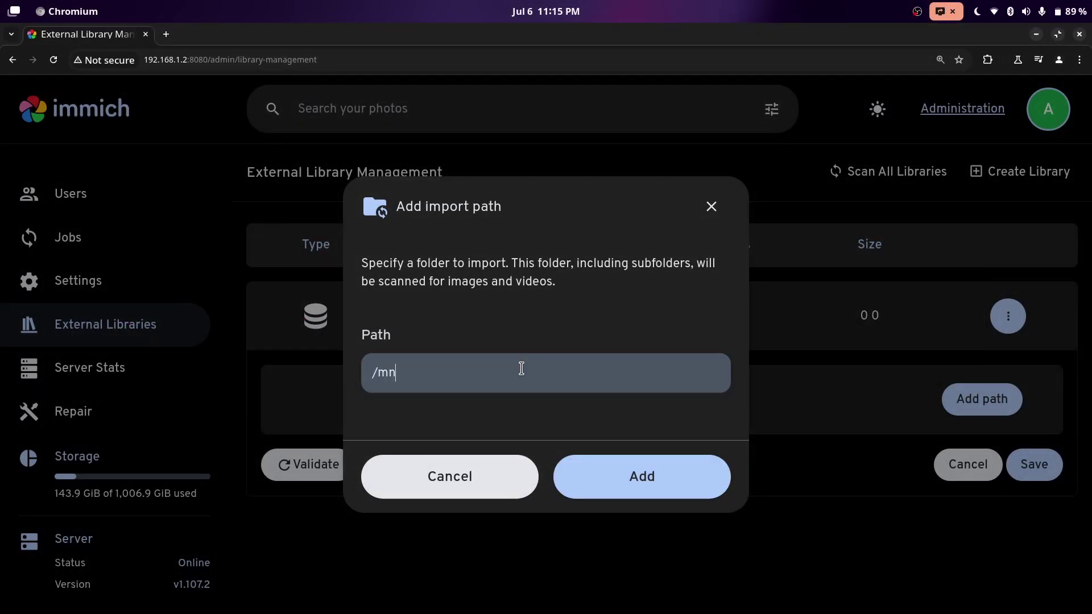
pyautogui.write('t/z')
pyautogui.click(650, 473)
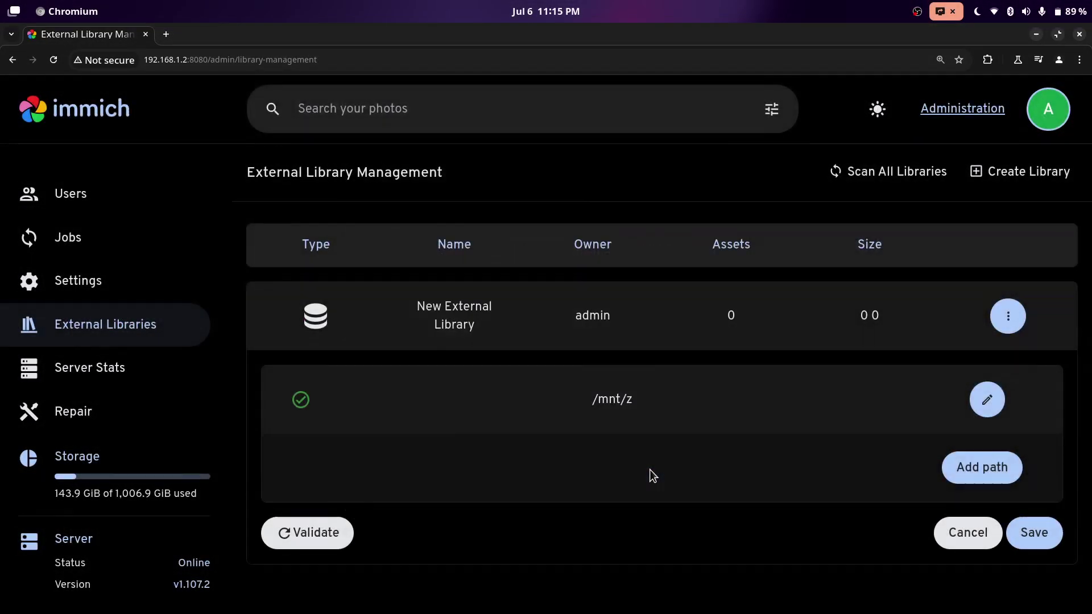
pyautogui.click(1032, 530)
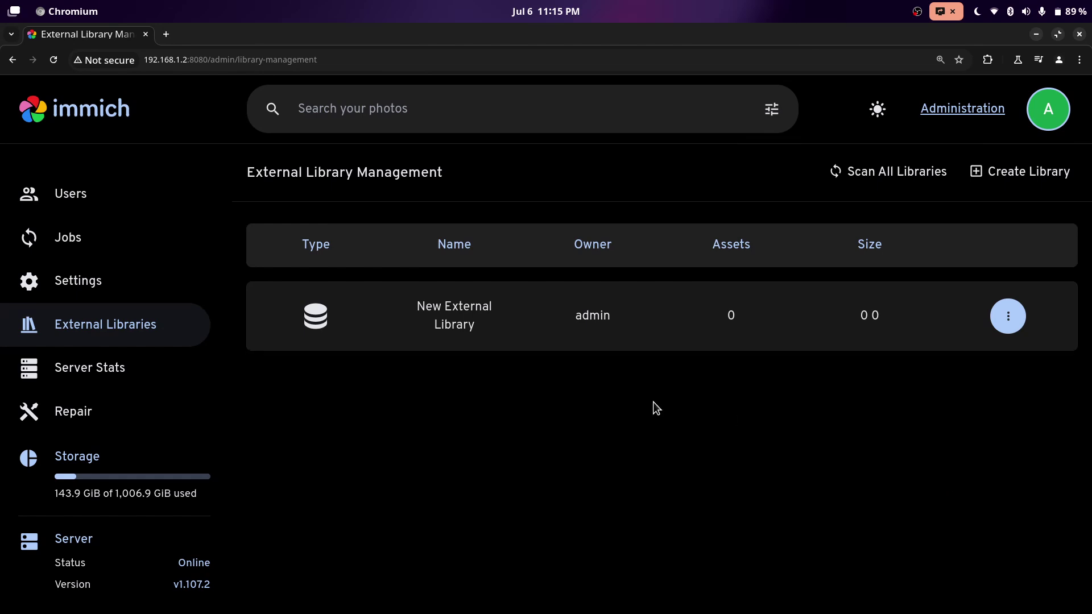
# Scan the library for new files, then check the running jobs and the Photos timeline.
pyautogui.click(1012, 317)
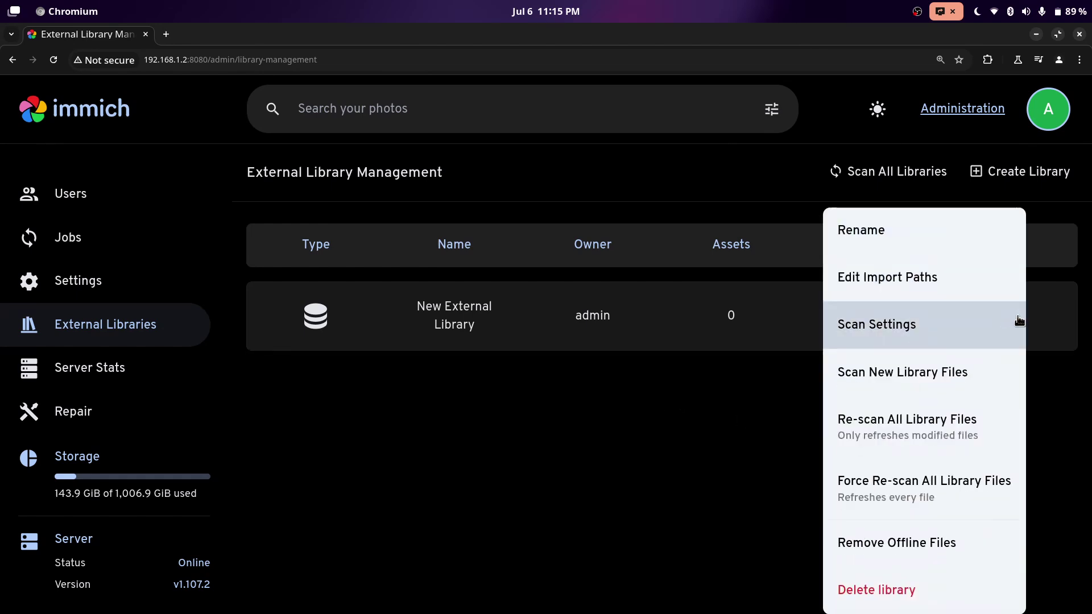
pyautogui.click(985, 382)
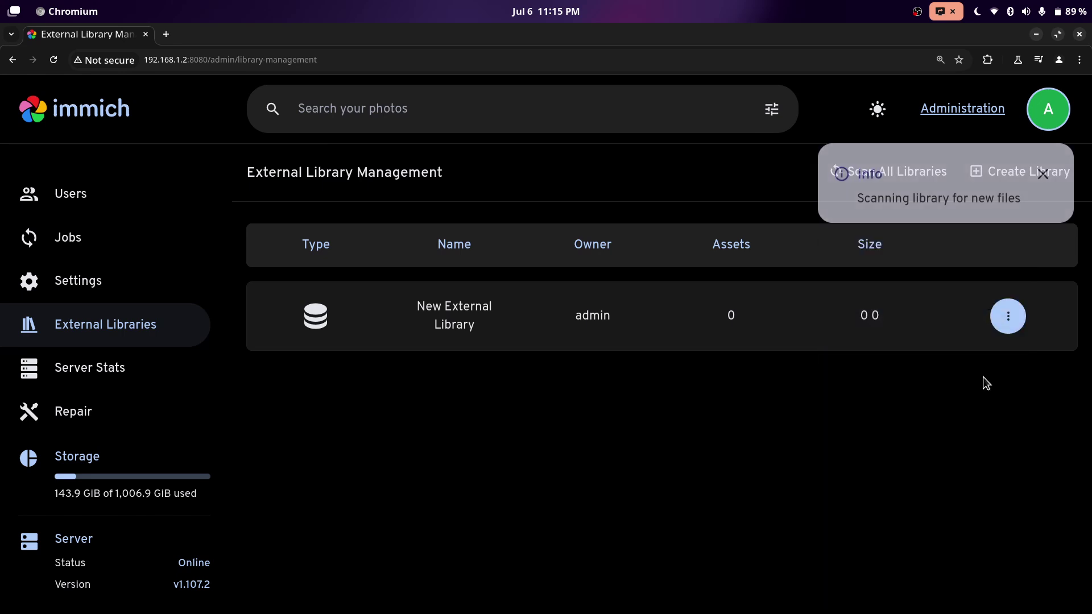
pyautogui.click(68, 237)
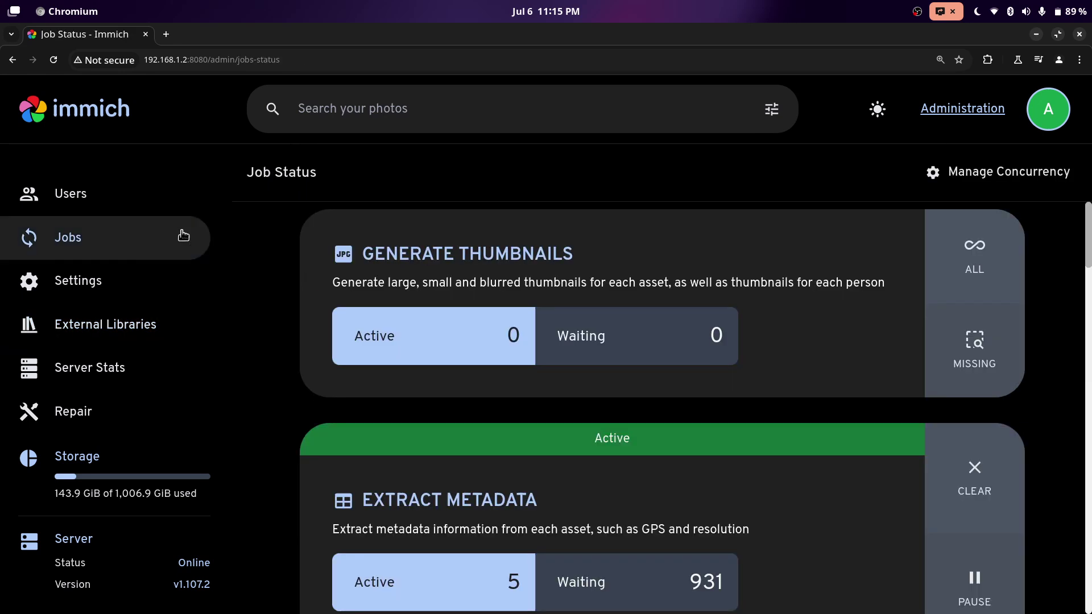
pyautogui.scroll(-2, 704, 295)
pyautogui.scroll(1, 721, 311)
pyautogui.scroll(-3, 721, 316)
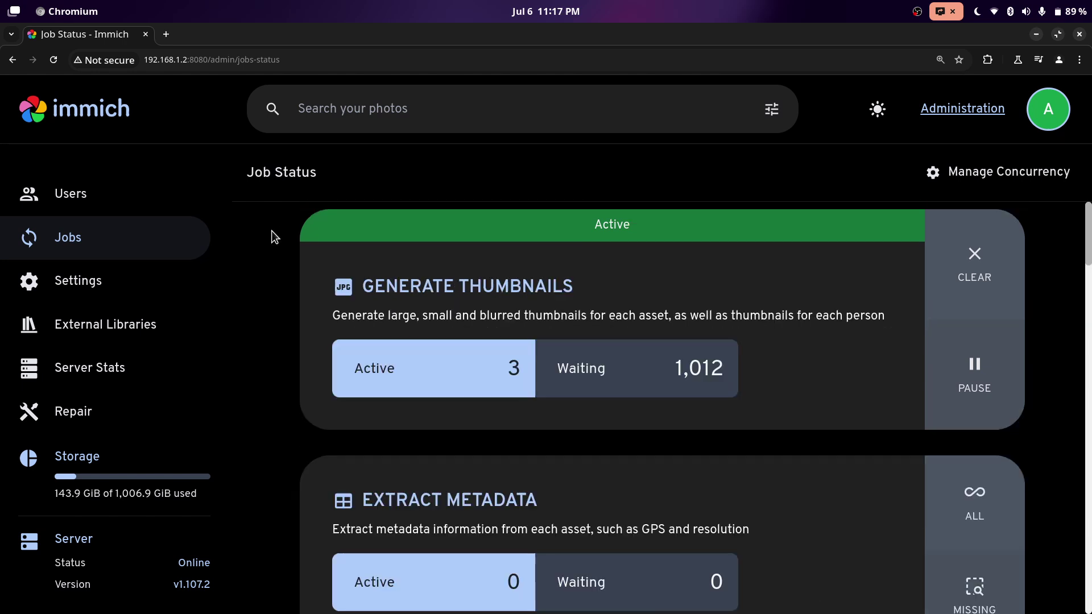
pyautogui.scroll(-8, 570, 289)
pyautogui.scroll(-20, 570, 291)
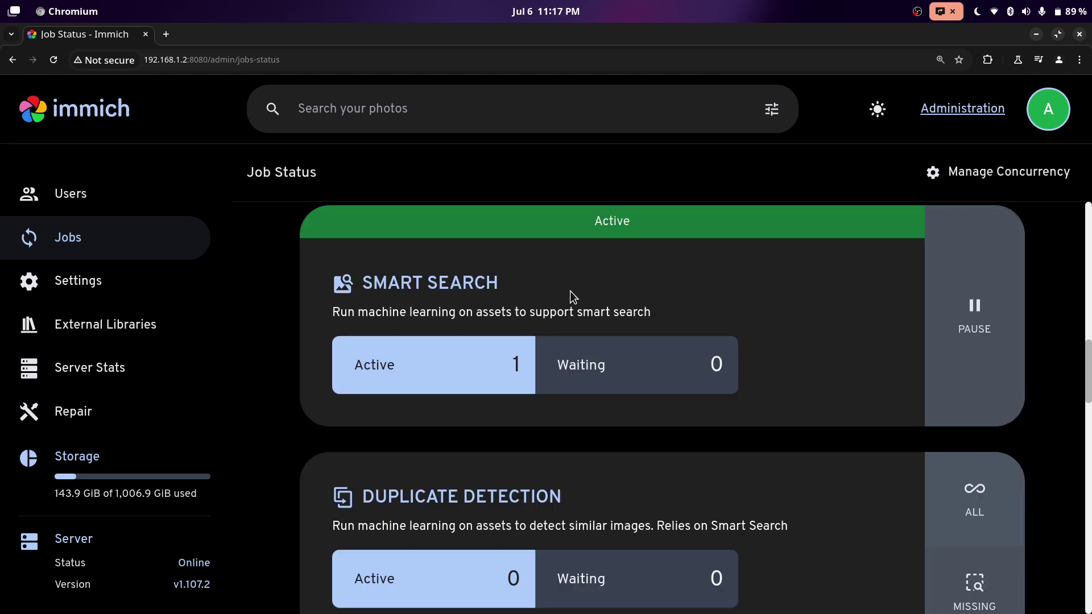
pyautogui.scroll(20, 575, 288)
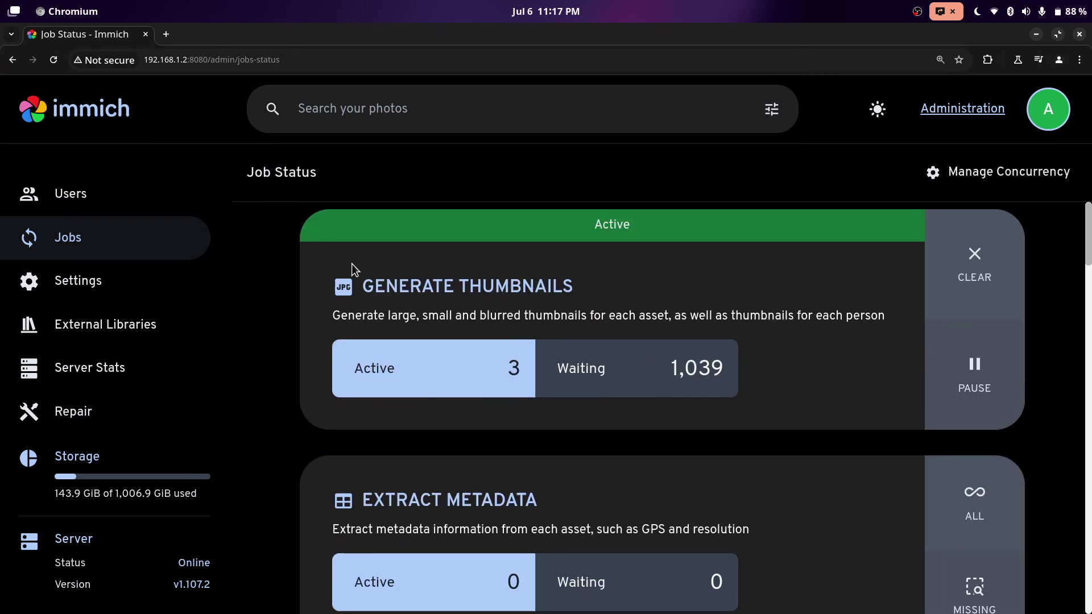
pyautogui.click(105, 117)
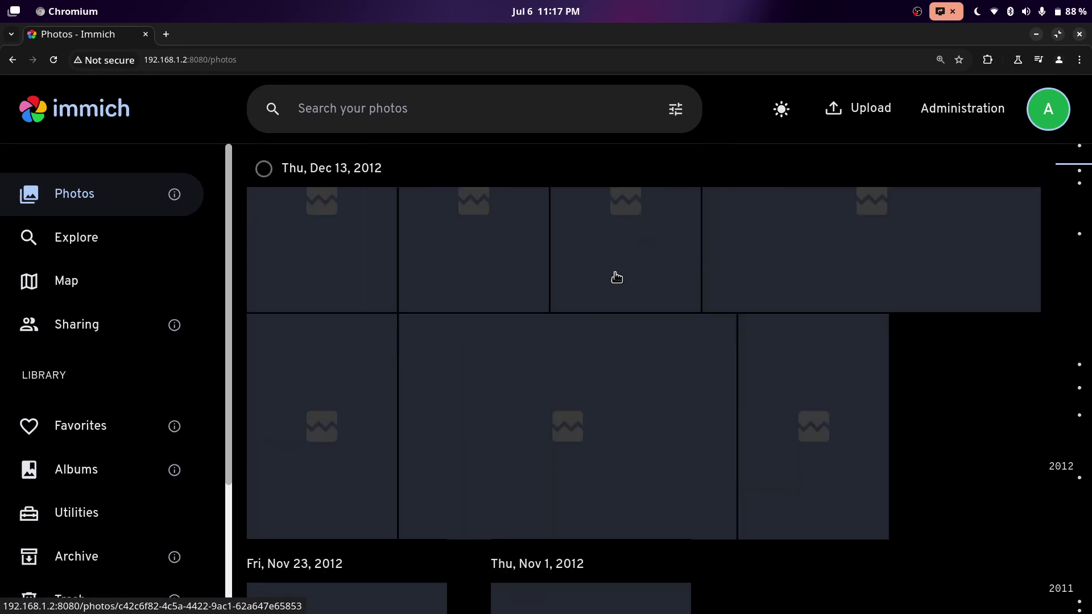
pyautogui.scroll(-5, 615, 276)
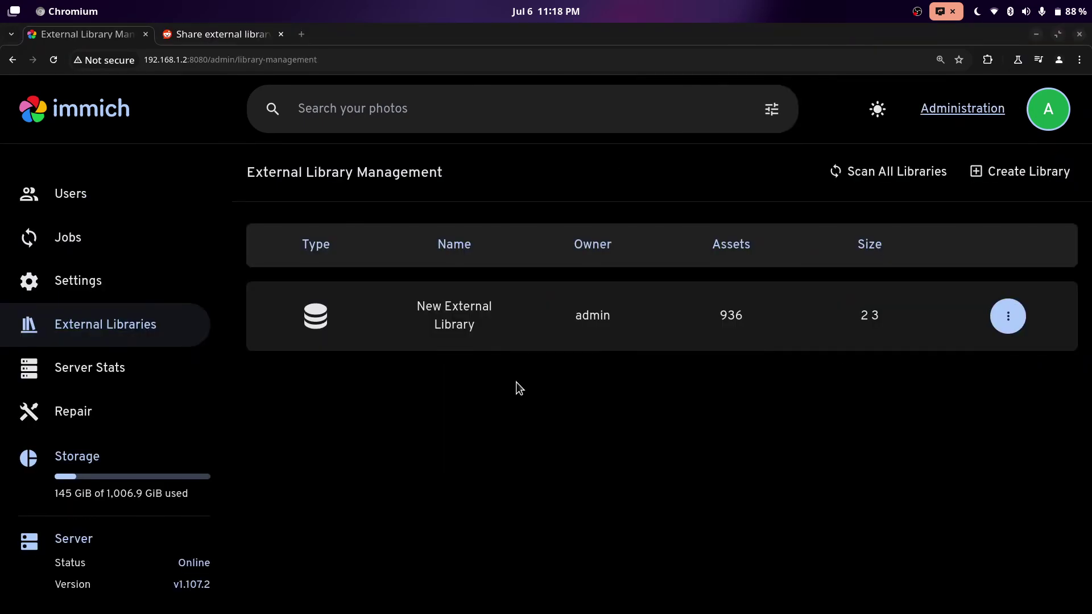
# In the External Library system settings, switch on 'Watch external libraries for file changes' and save.
pyautogui.click(124, 293)
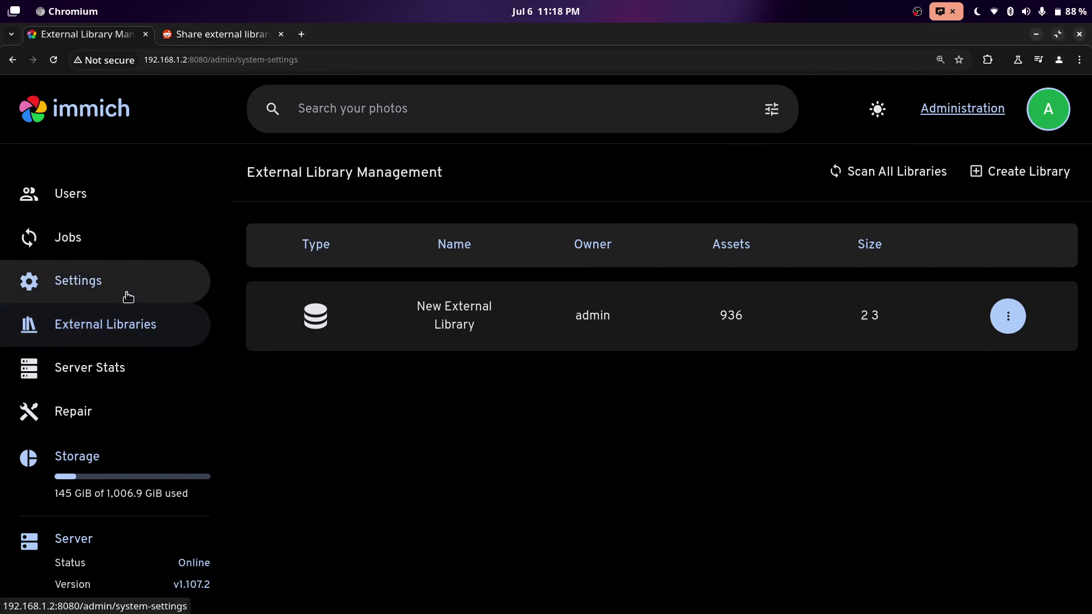
pyautogui.scroll(-1, 512, 341)
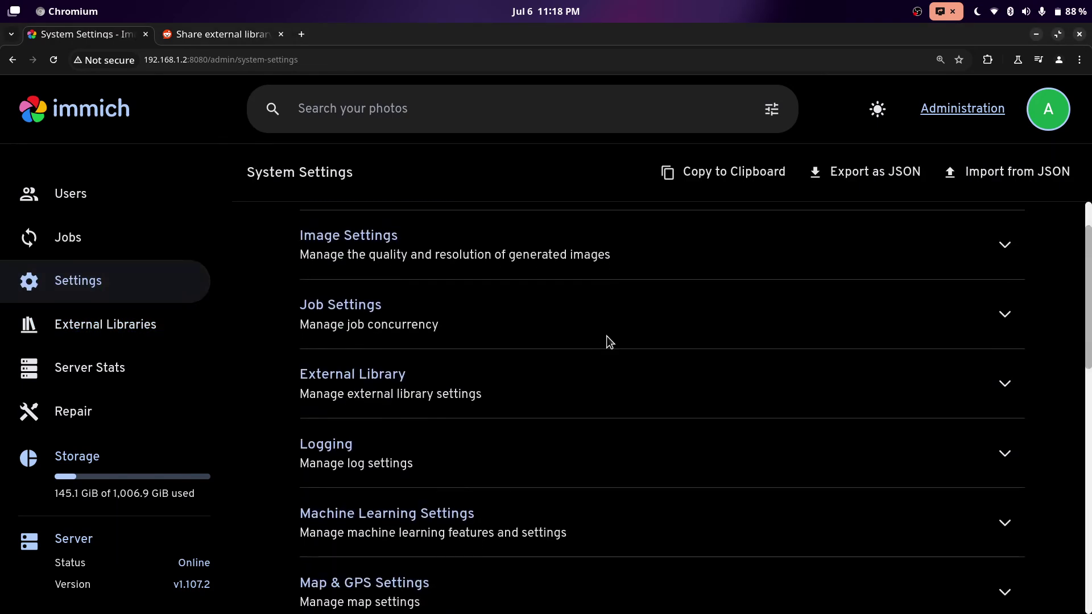
pyautogui.click(402, 381)
pyautogui.scroll(-1, 443, 341)
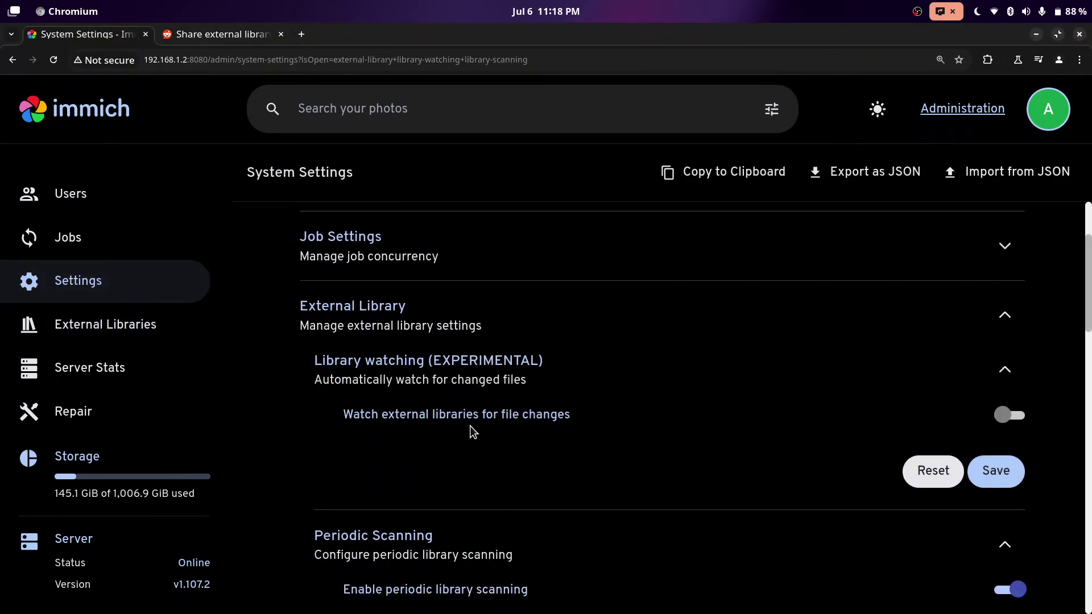
pyautogui.click(1019, 418)
pyautogui.click(992, 471)
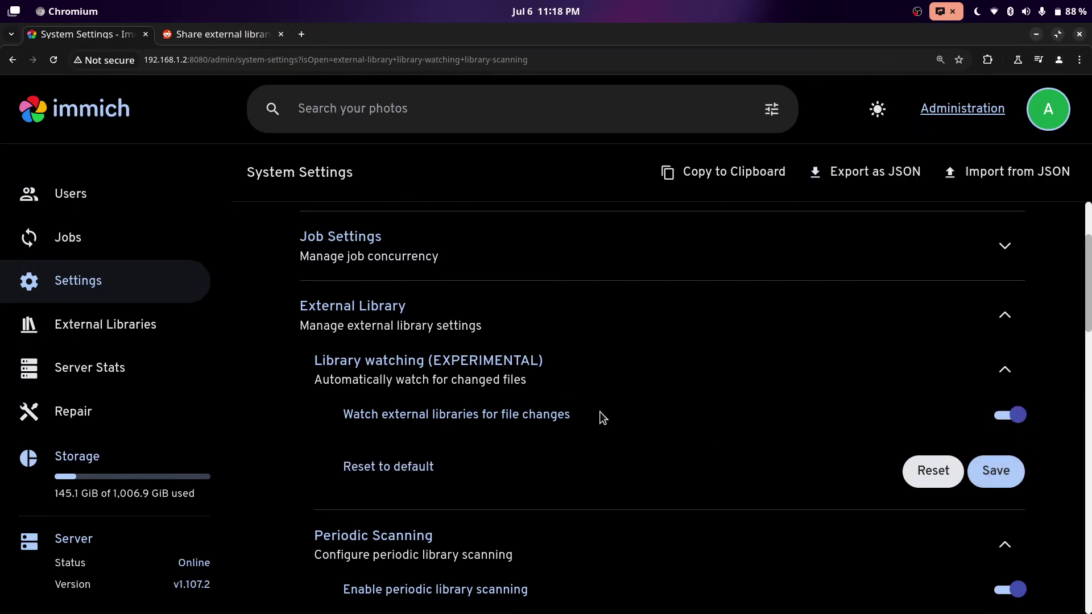
pyautogui.scroll(-5, 663, 415)
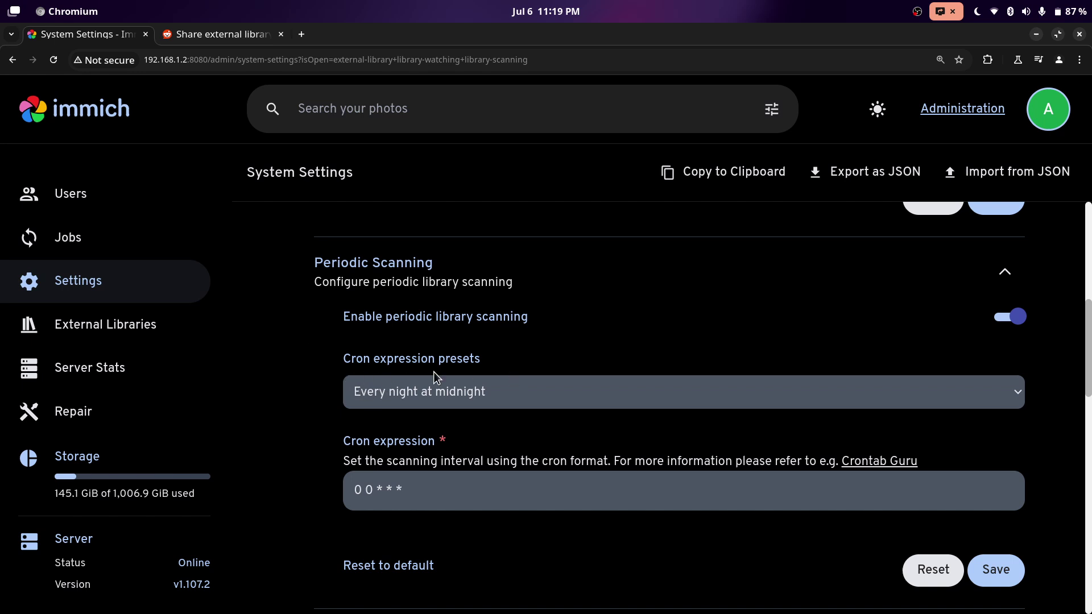
# Return to External Library Management, showing New External Library with 936 assets.
pyautogui.hotkey('alt', 'Left')
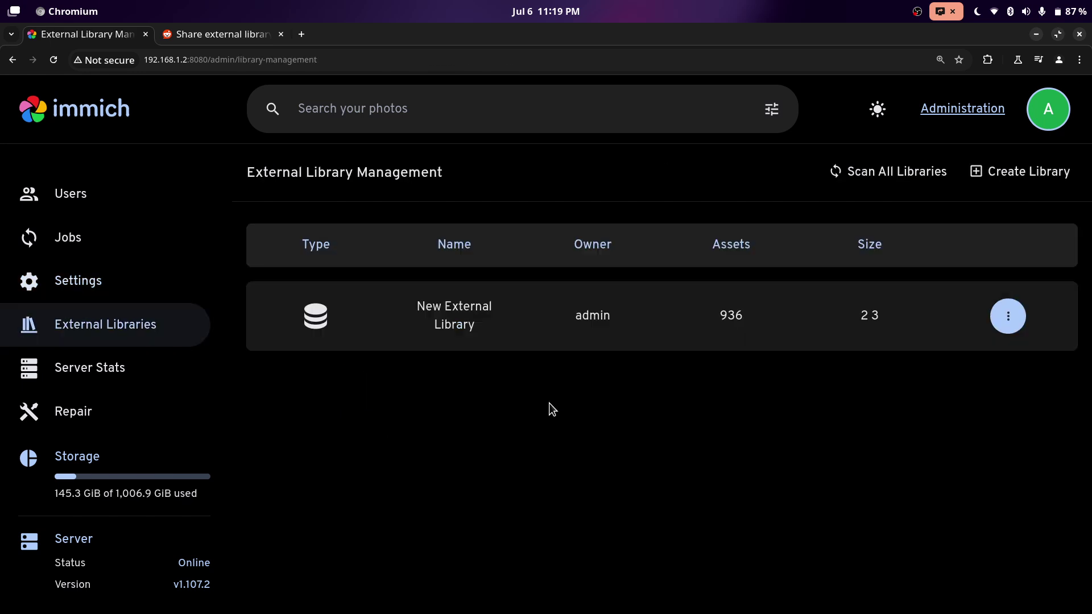